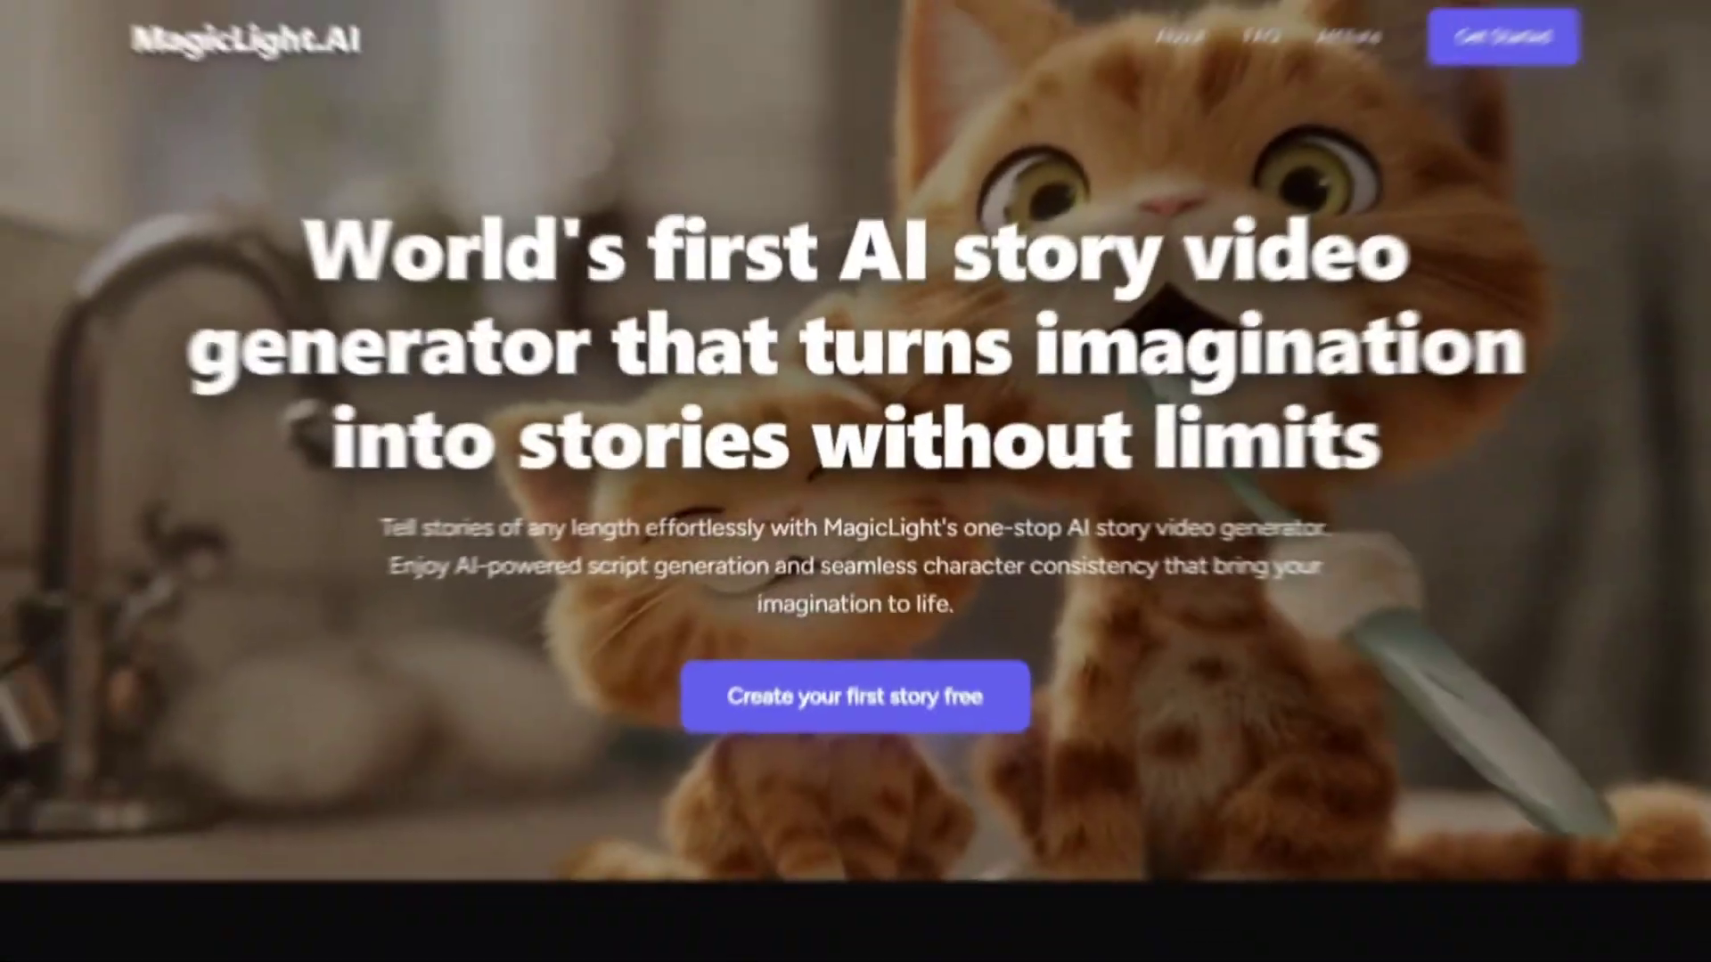
{"action": "scroll", "coordinate": [468, 361], "scroll_direction": "down", "scroll_amount": 2}
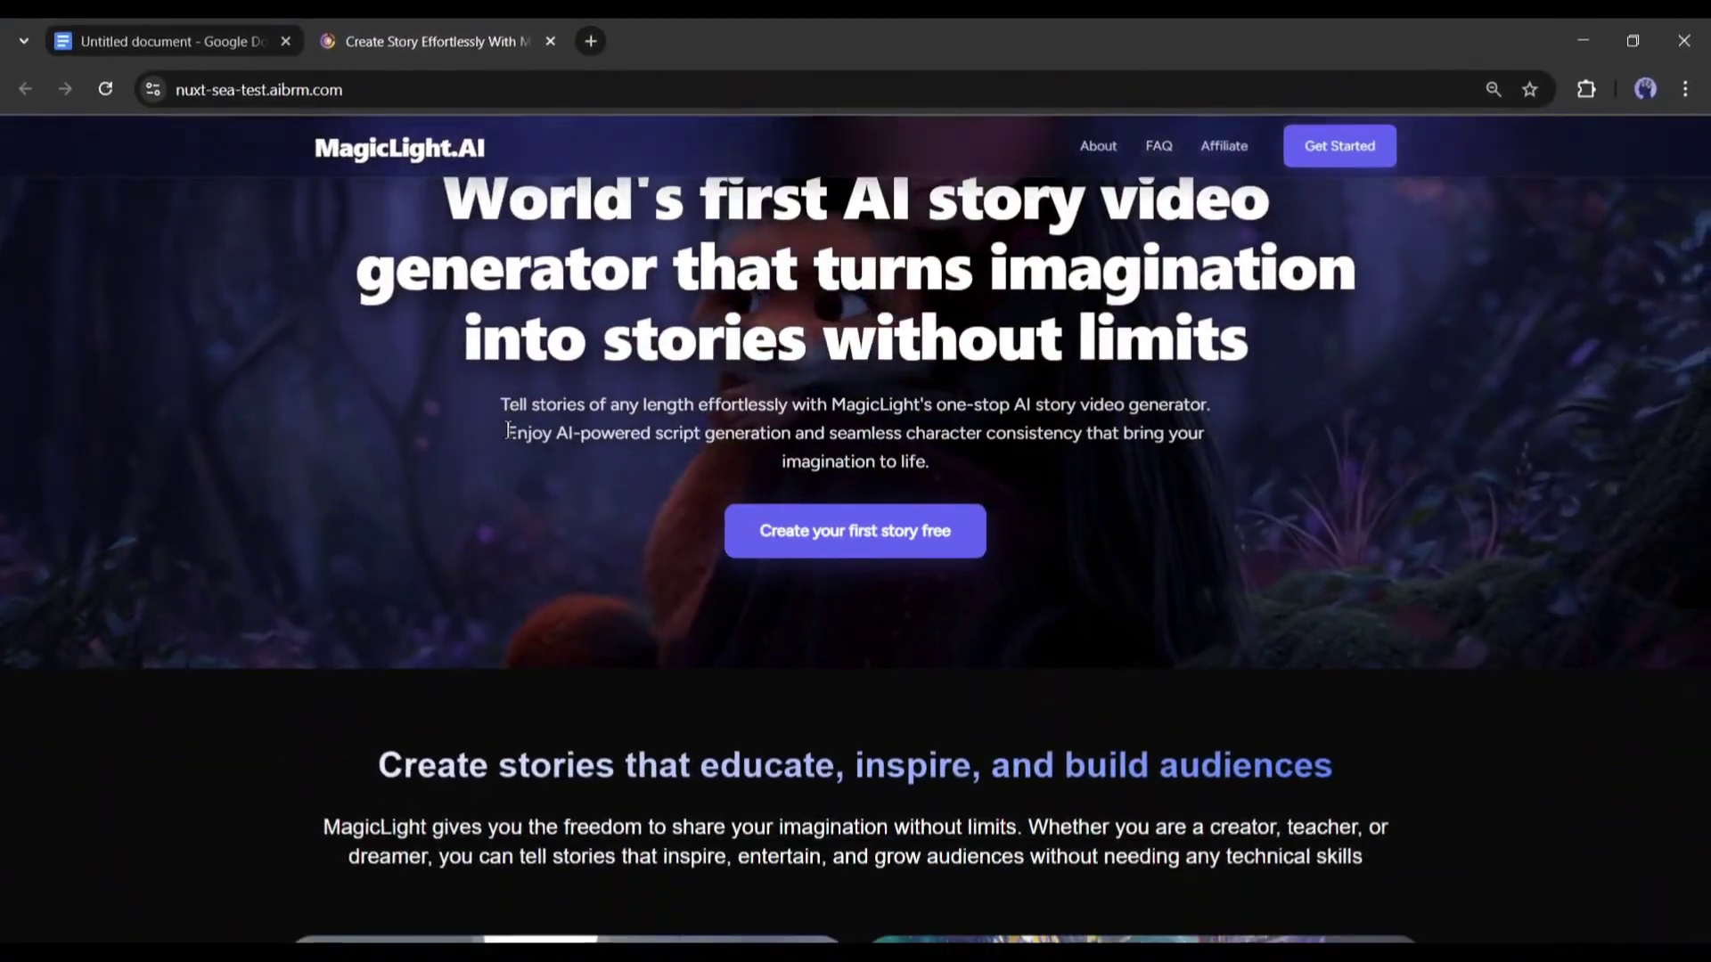
{"action": "scroll", "coordinate": [481, 389], "scroll_direction": "down", "scroll_amount": 2}
{"action": "scroll", "coordinate": [502, 421], "scroll_direction": "down", "scroll_amount": 2}
{"action": "scroll", "coordinate": [506, 429], "scroll_direction": "down", "scroll_amount": 5}
{"action": "scroll", "coordinate": [615, 454], "scroll_direction": "down", "scroll_amount": 2}
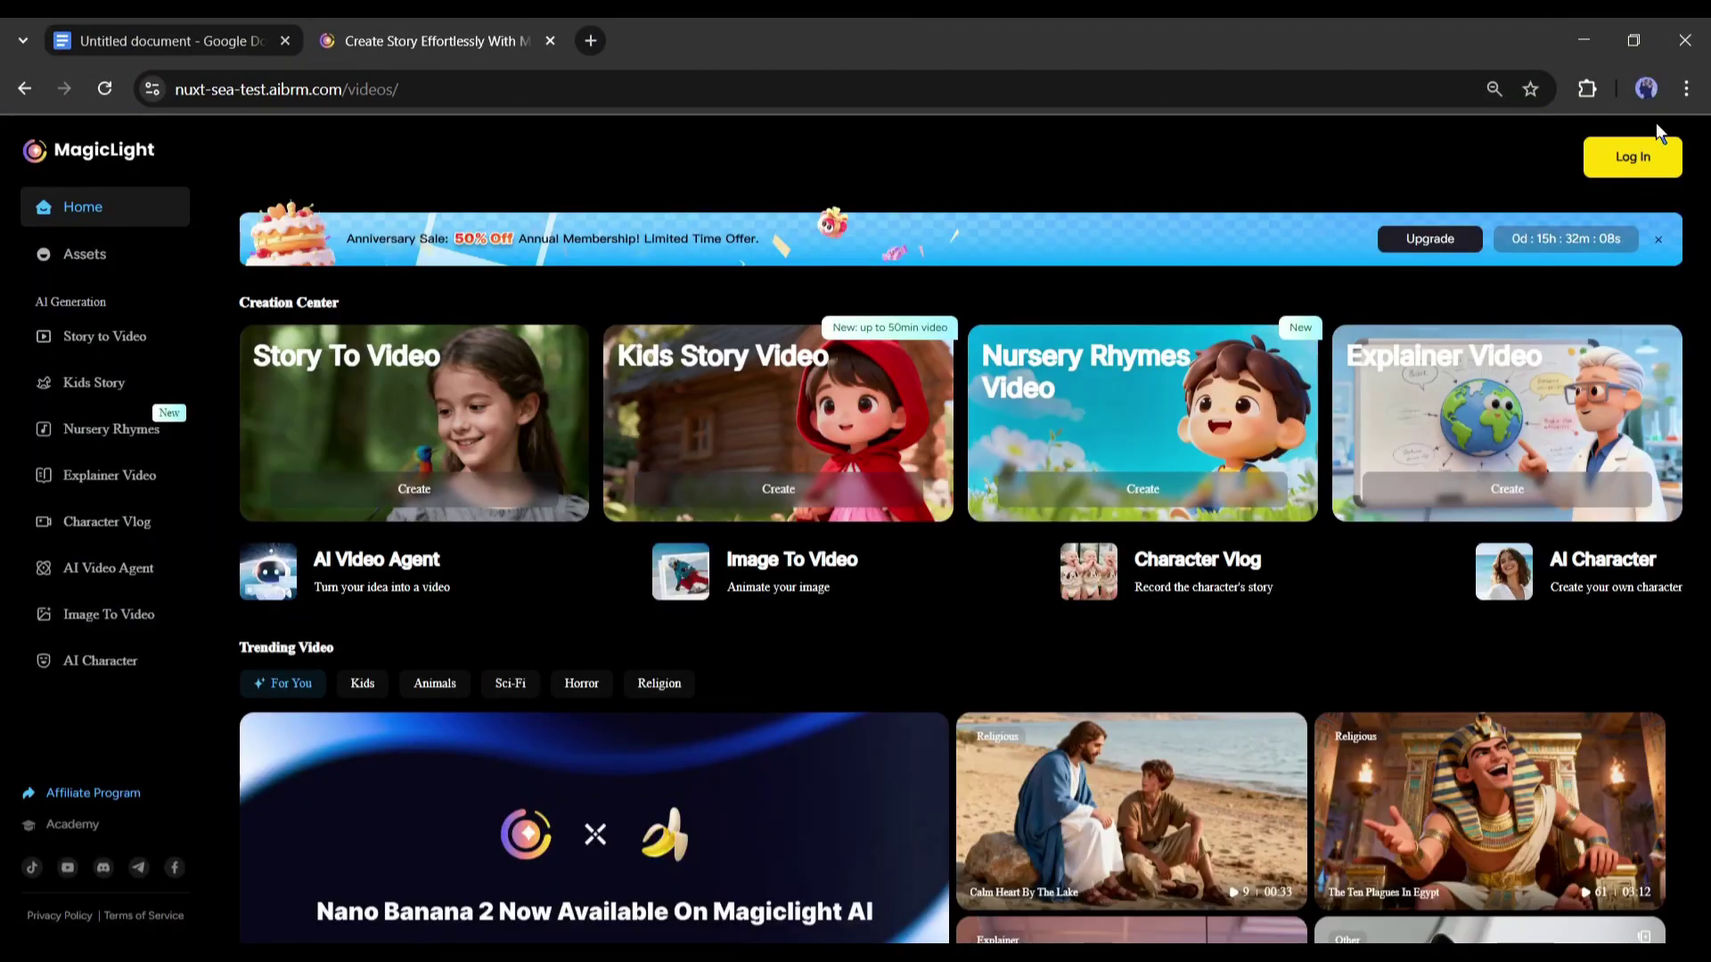
Sign in to MagicLight AI with the email account.
{"action": "left_click", "coordinate": [1633, 158]}
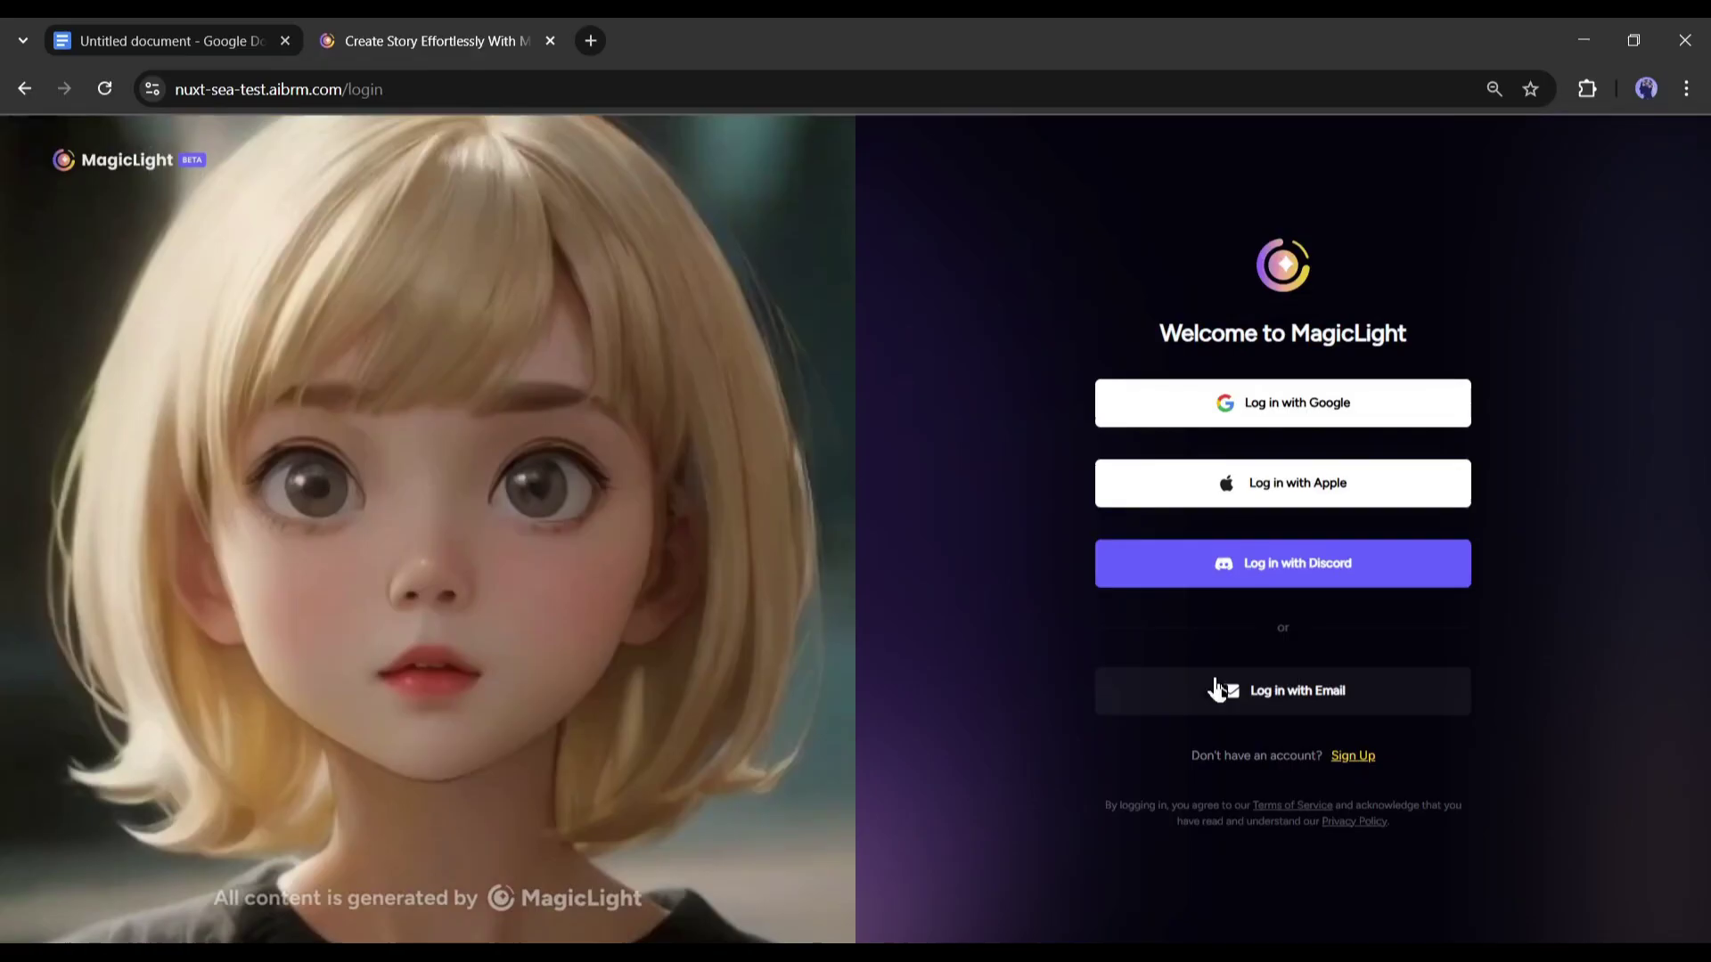
{"action": "left_click", "coordinate": [1316, 708]}
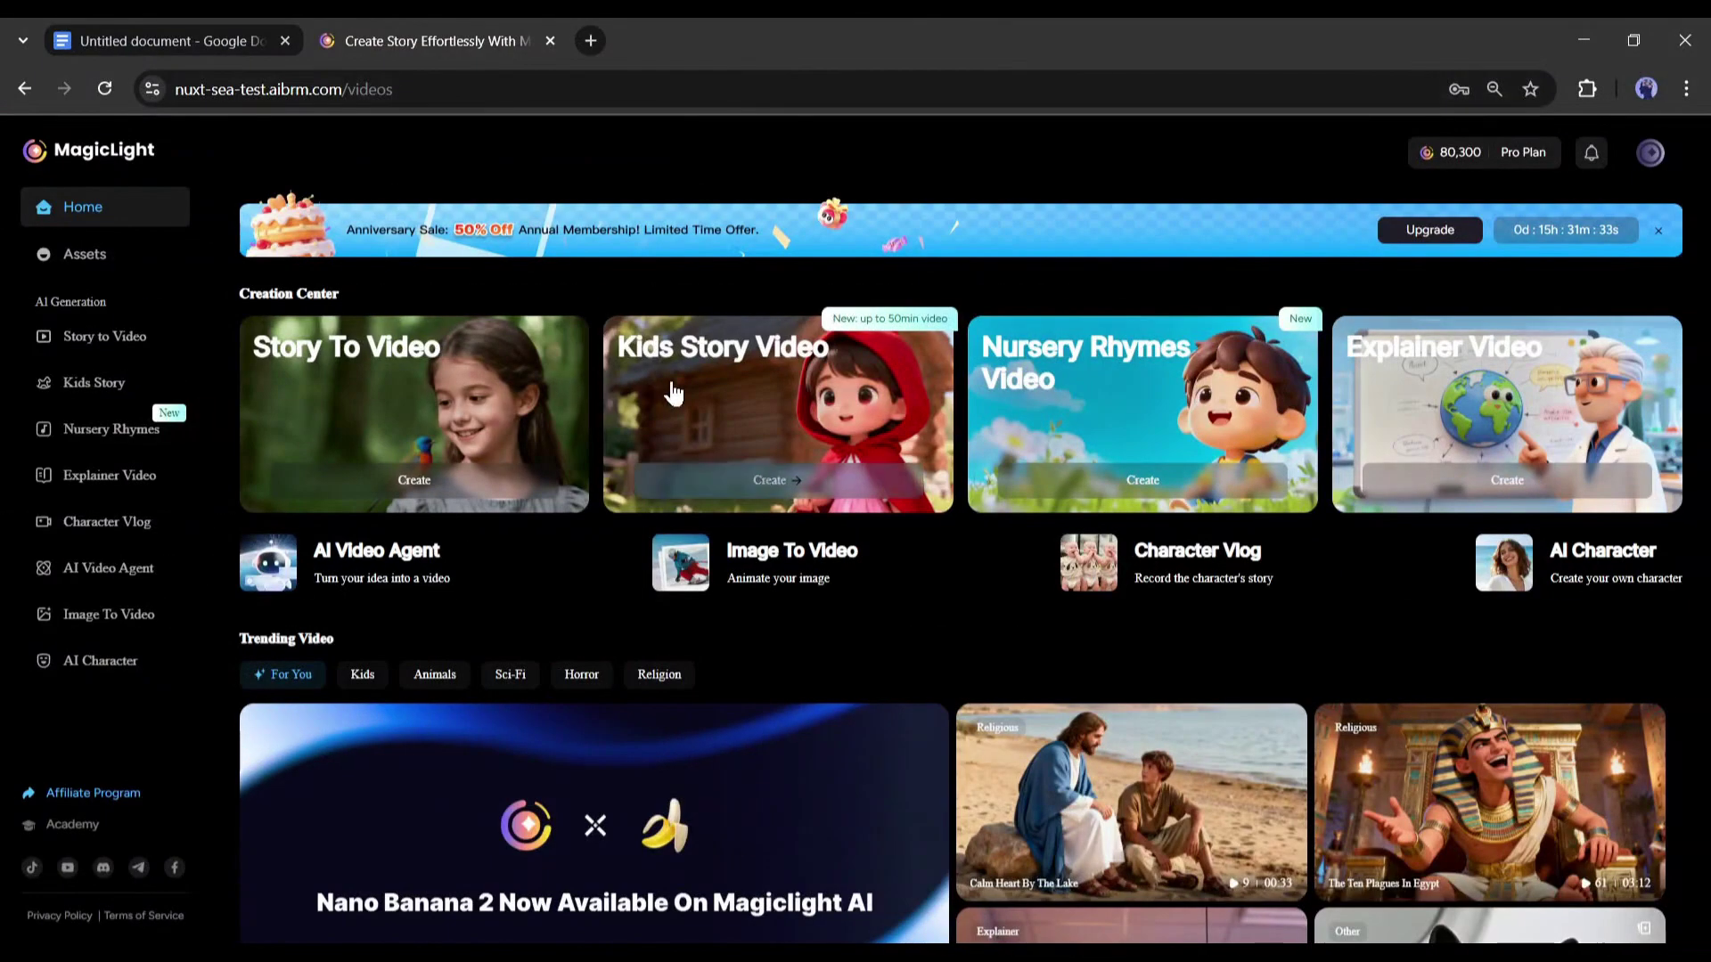
{"action": "scroll", "coordinate": [749, 549], "scroll_direction": "down", "scroll_amount": 1}
{"action": "scroll", "coordinate": [668, 542], "scroll_direction": "down", "scroll_amount": 2}
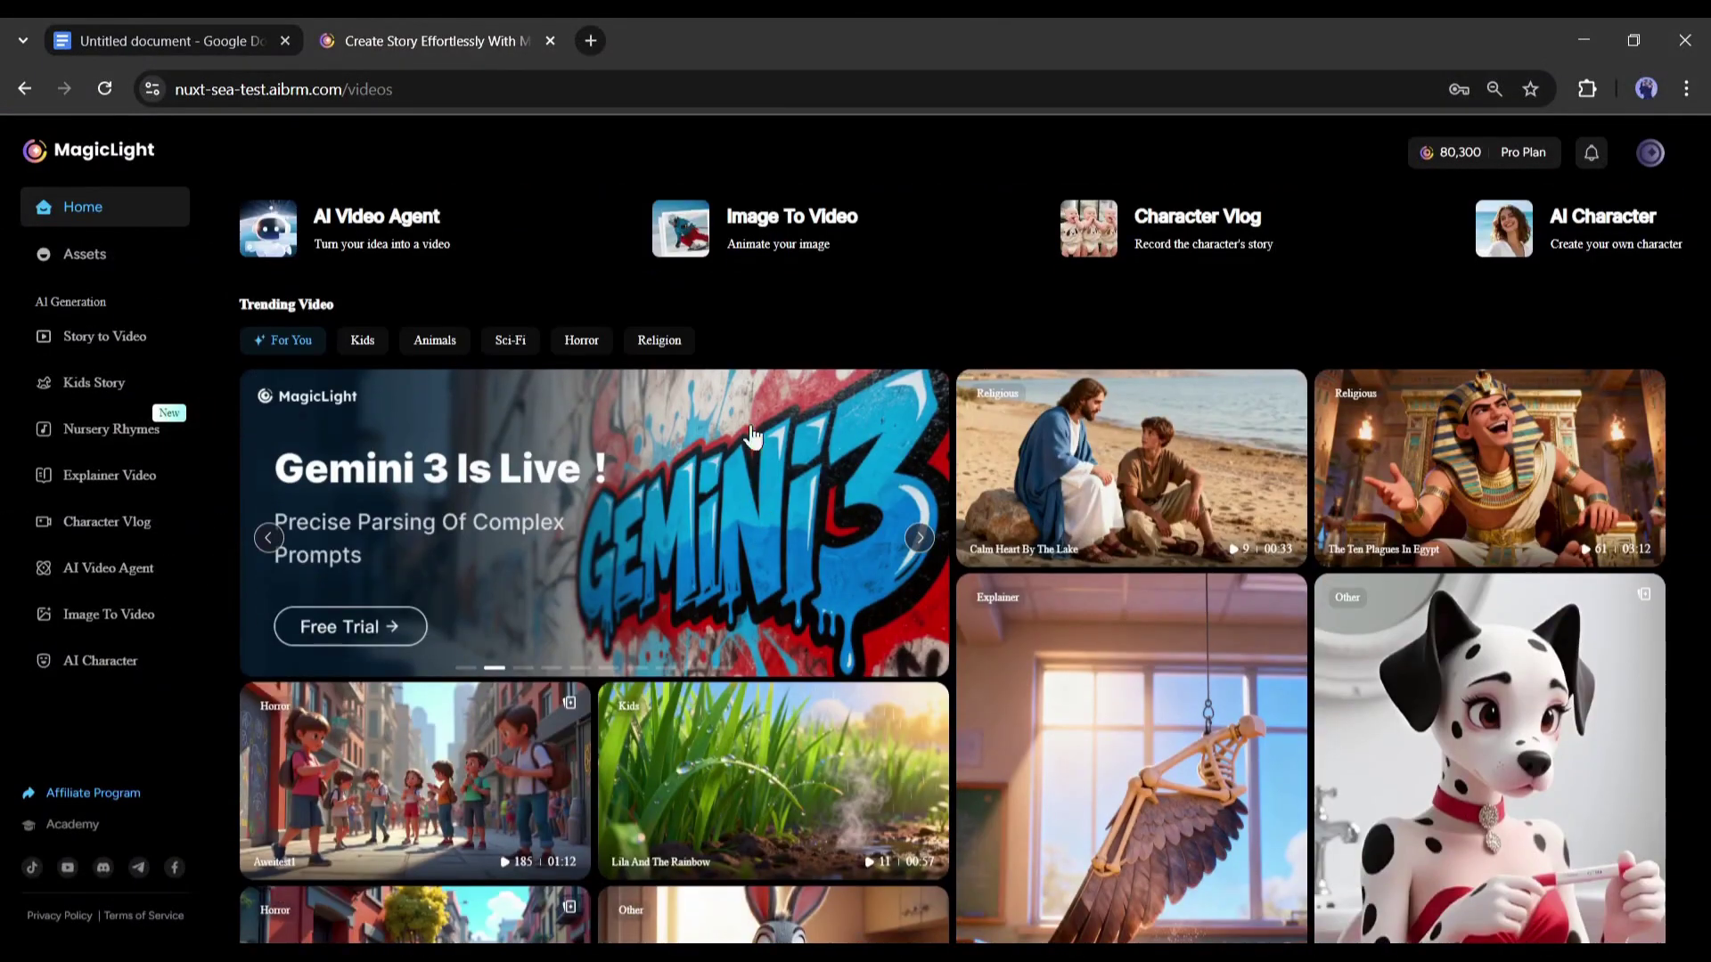
{"action": "scroll", "coordinate": [757, 792], "scroll_direction": "up", "scroll_amount": 3}
{"action": "mouse_move", "coordinate": [778, 414]}
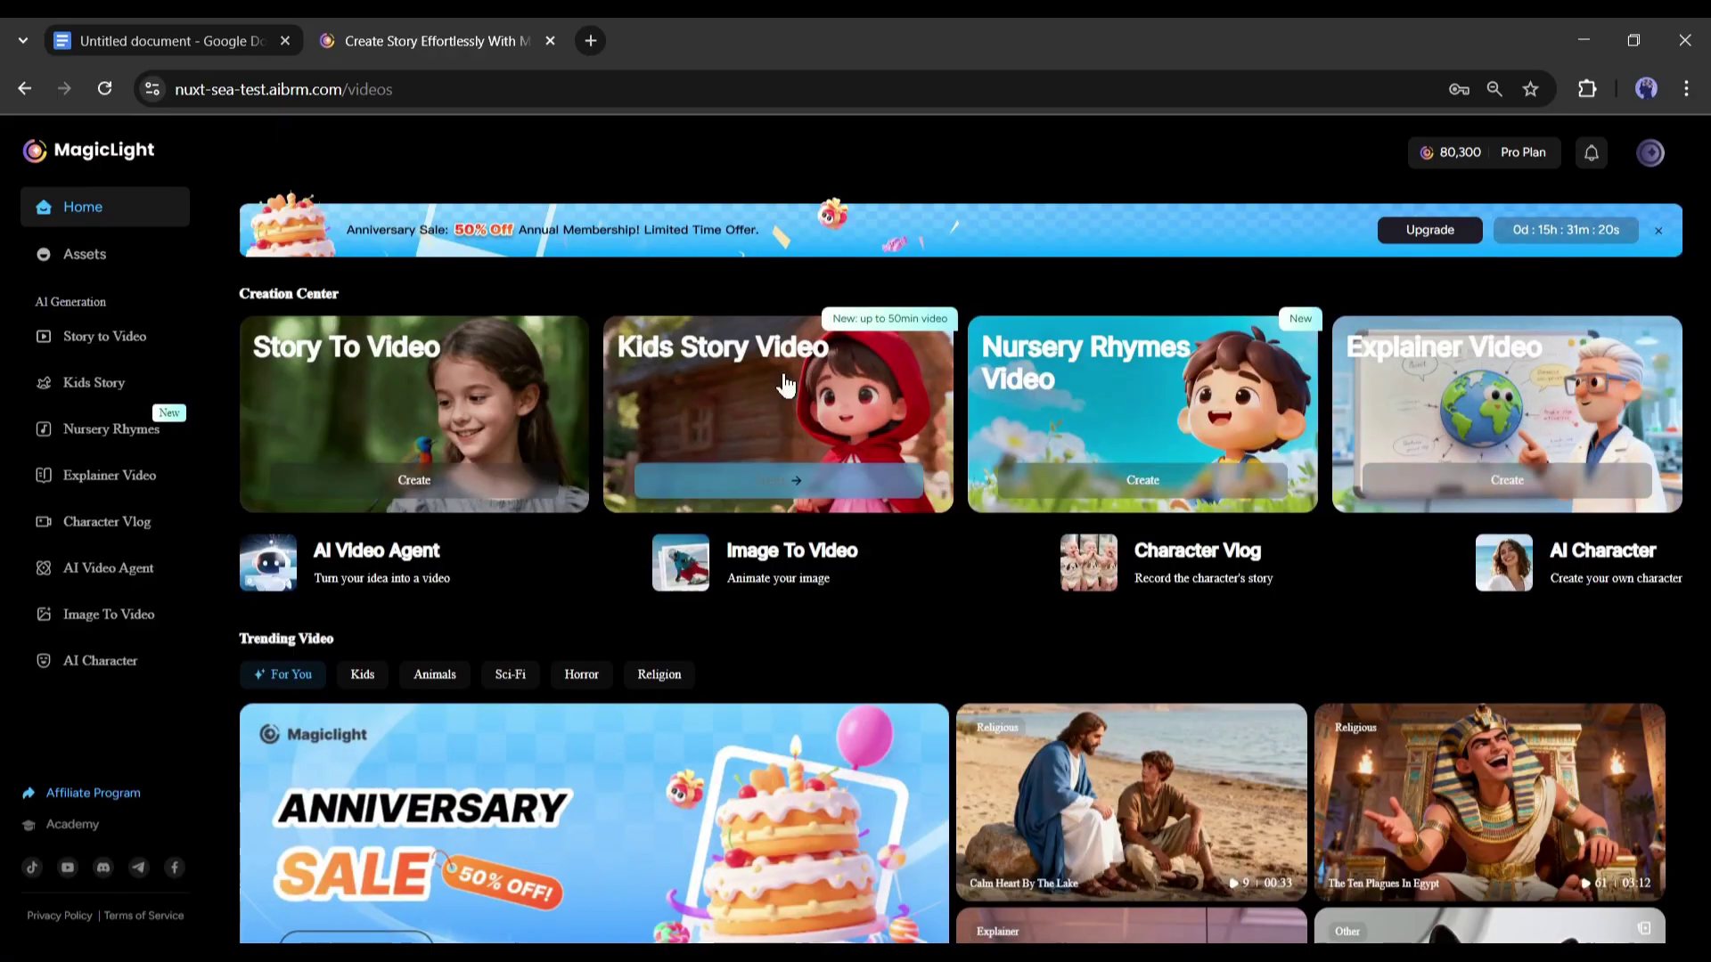
{"action": "scroll", "coordinate": [820, 582], "scroll_direction": "down", "scroll_amount": 1}
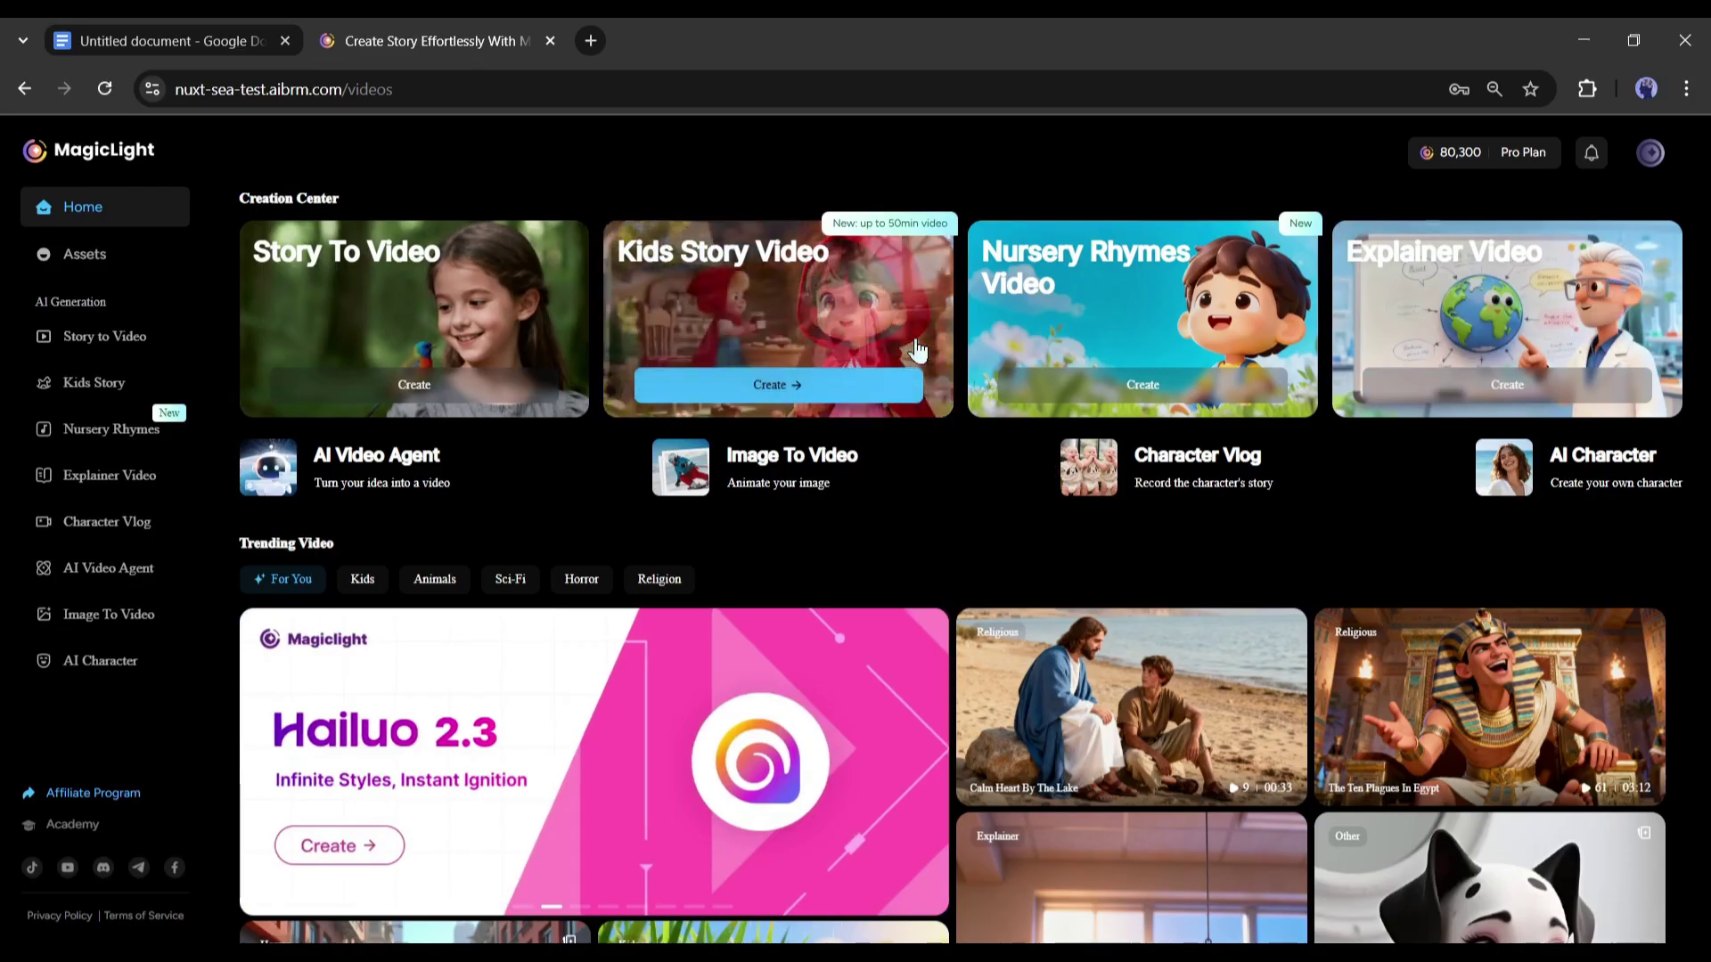
Start a Kids Story video and paste the Jack and the Beanstalk story as its topic.
{"action": "left_click", "coordinate": [779, 300]}
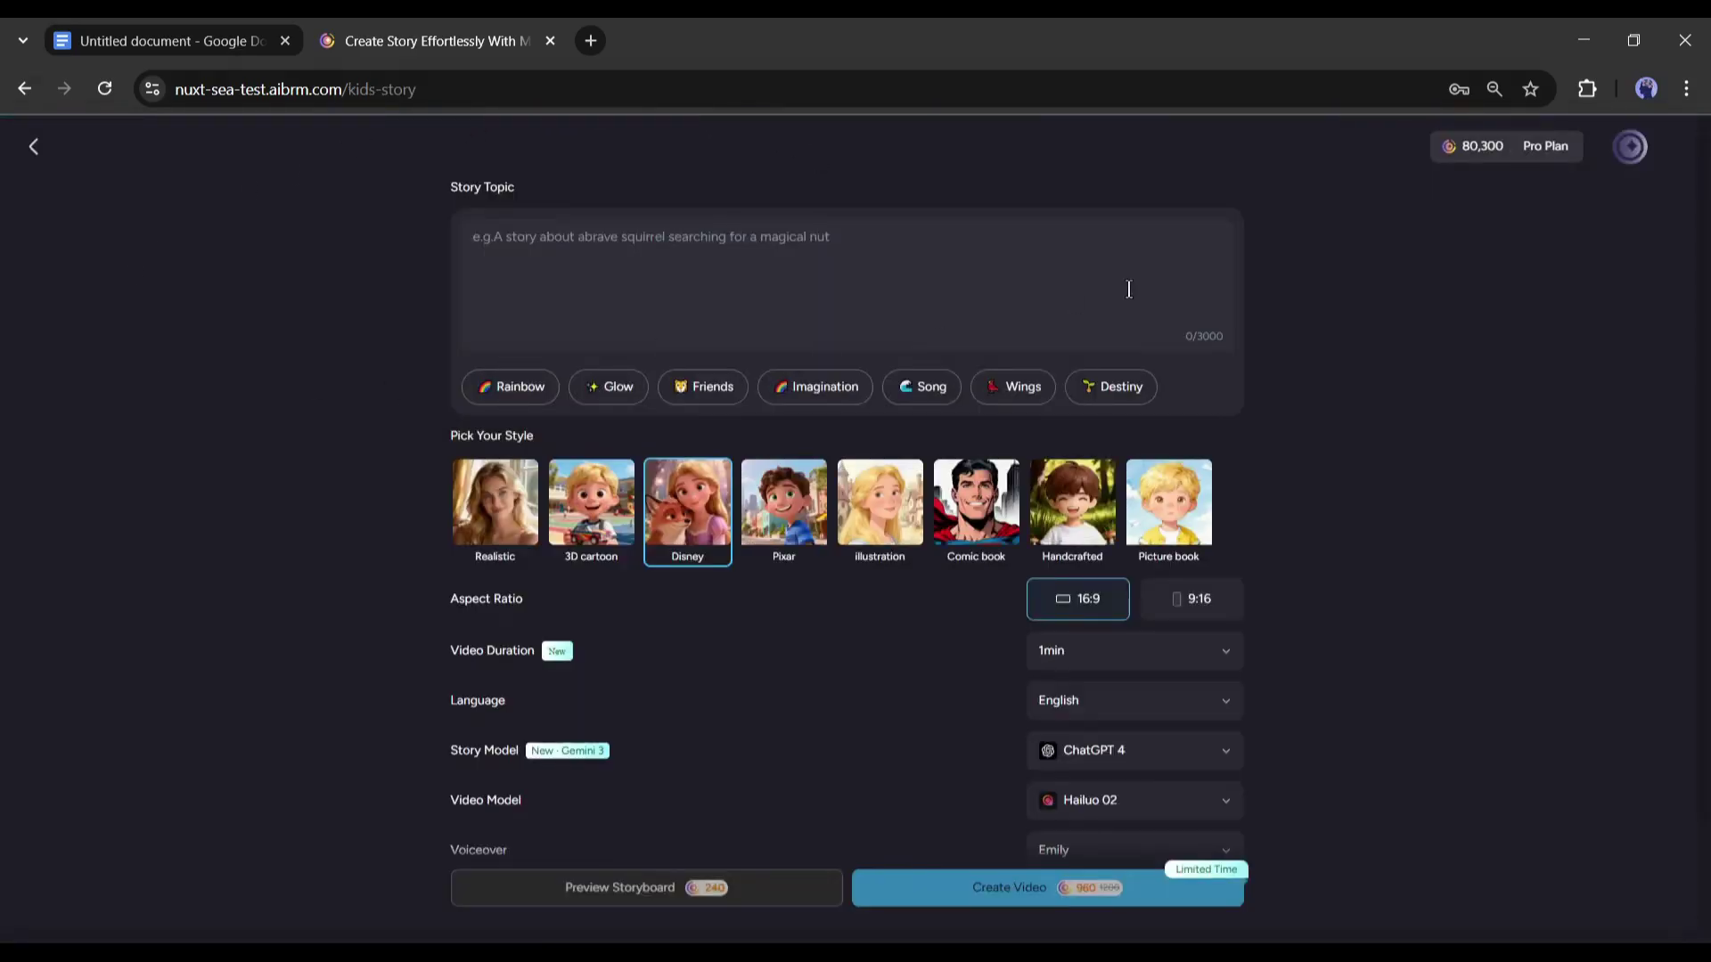
{"action": "left_click", "coordinate": [485, 252]}
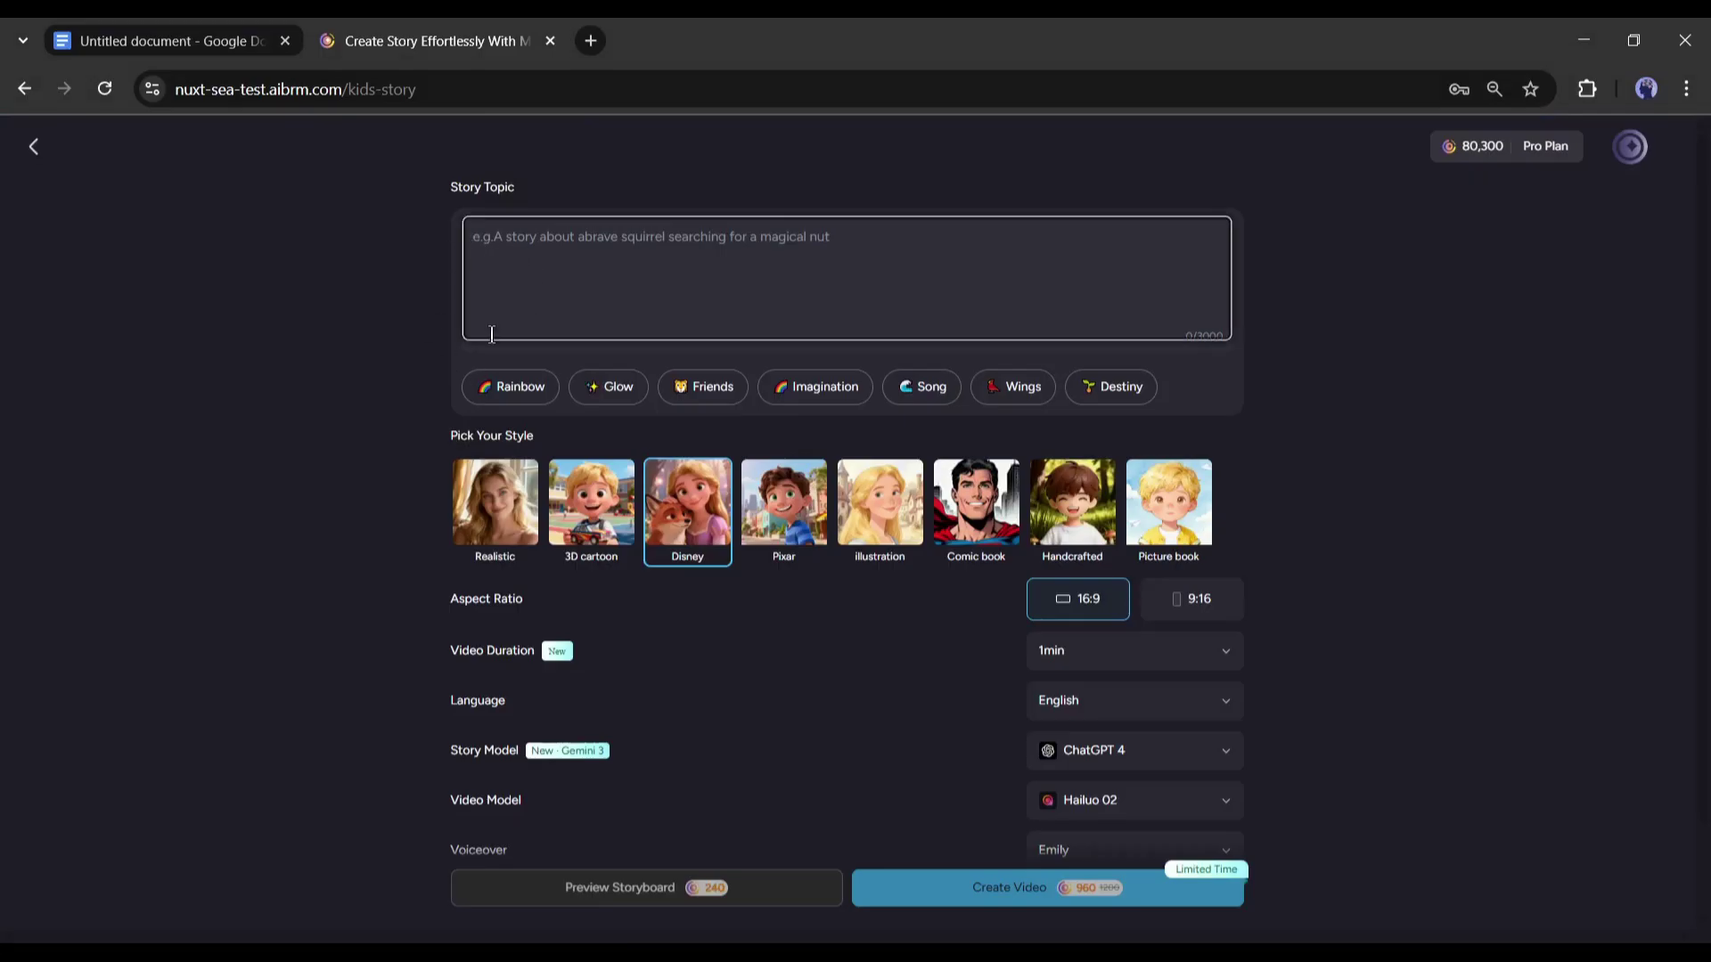
{"action": "left_click", "coordinate": [213, 351]}
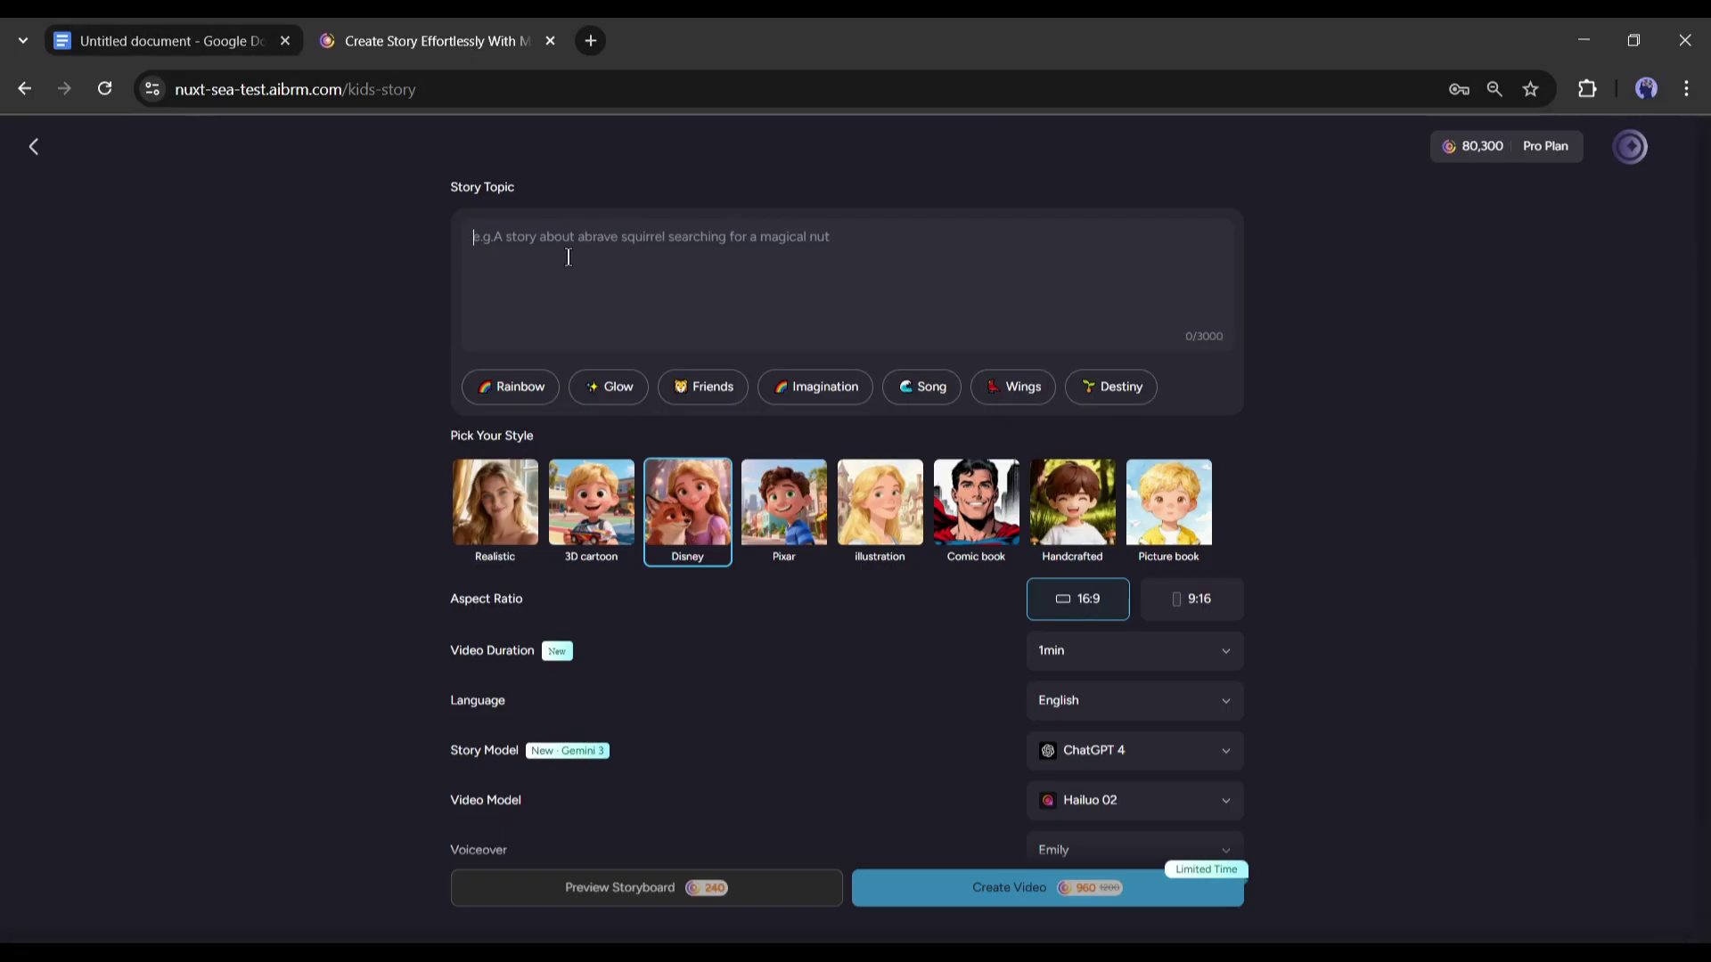
{"action": "key", "text": "ctrl+v"}
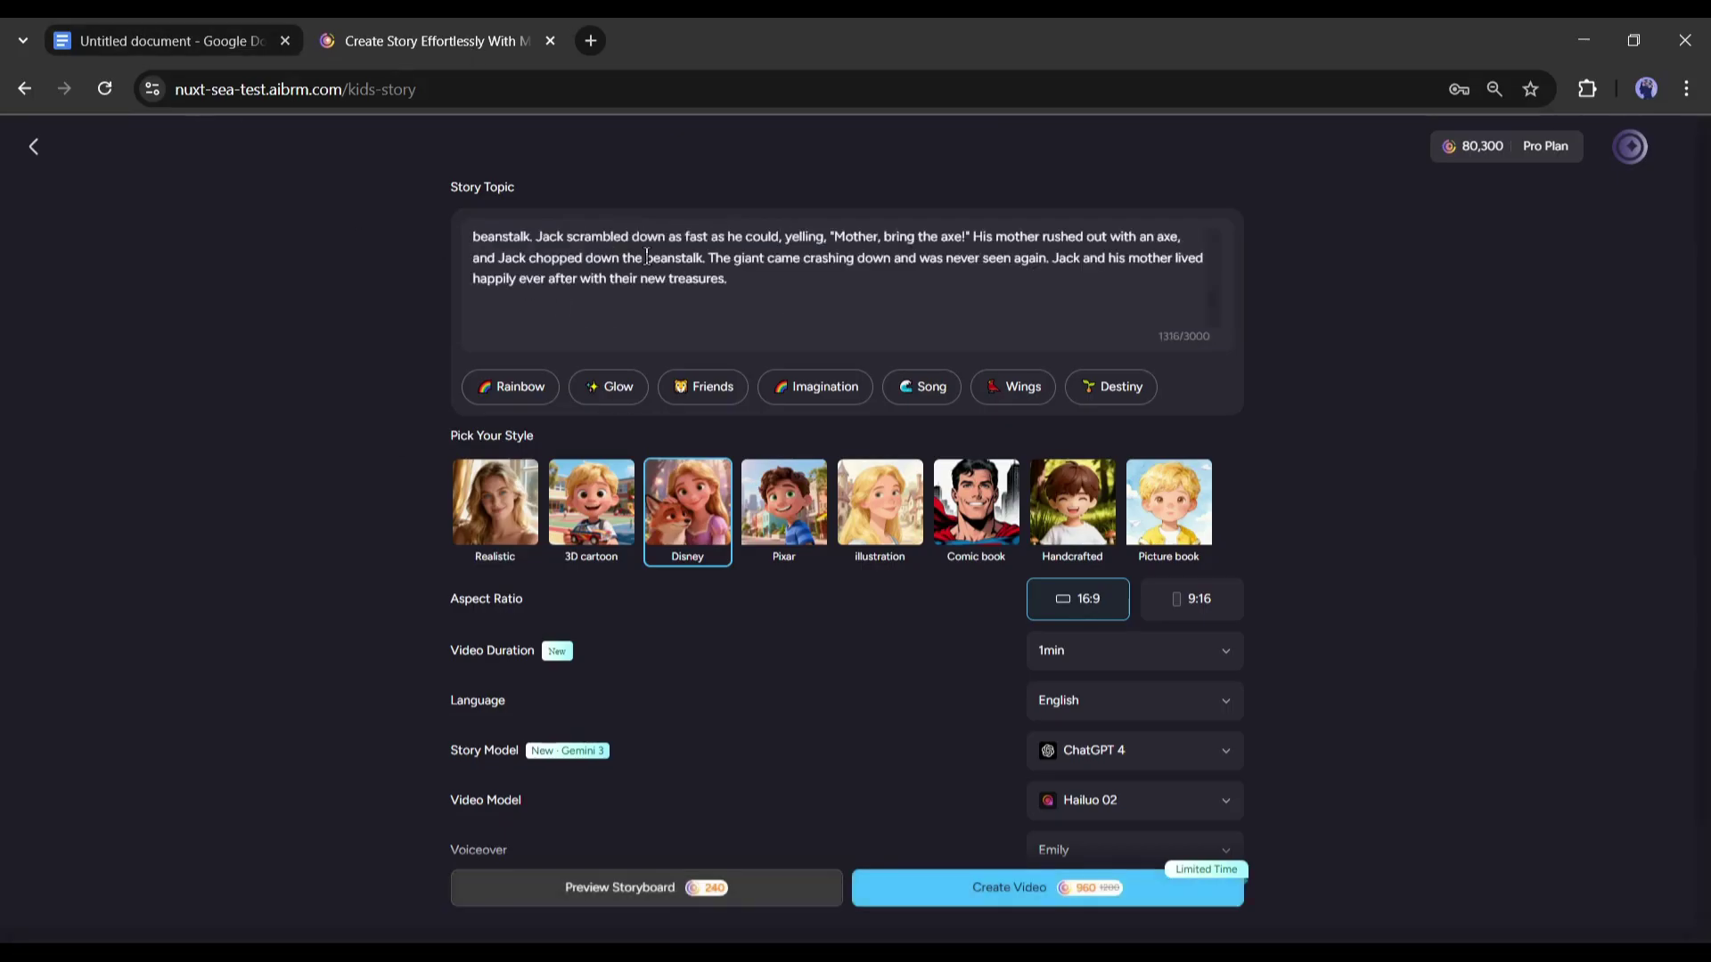
{"action": "scroll", "coordinate": [621, 307], "scroll_direction": "up", "scroll_amount": 5}
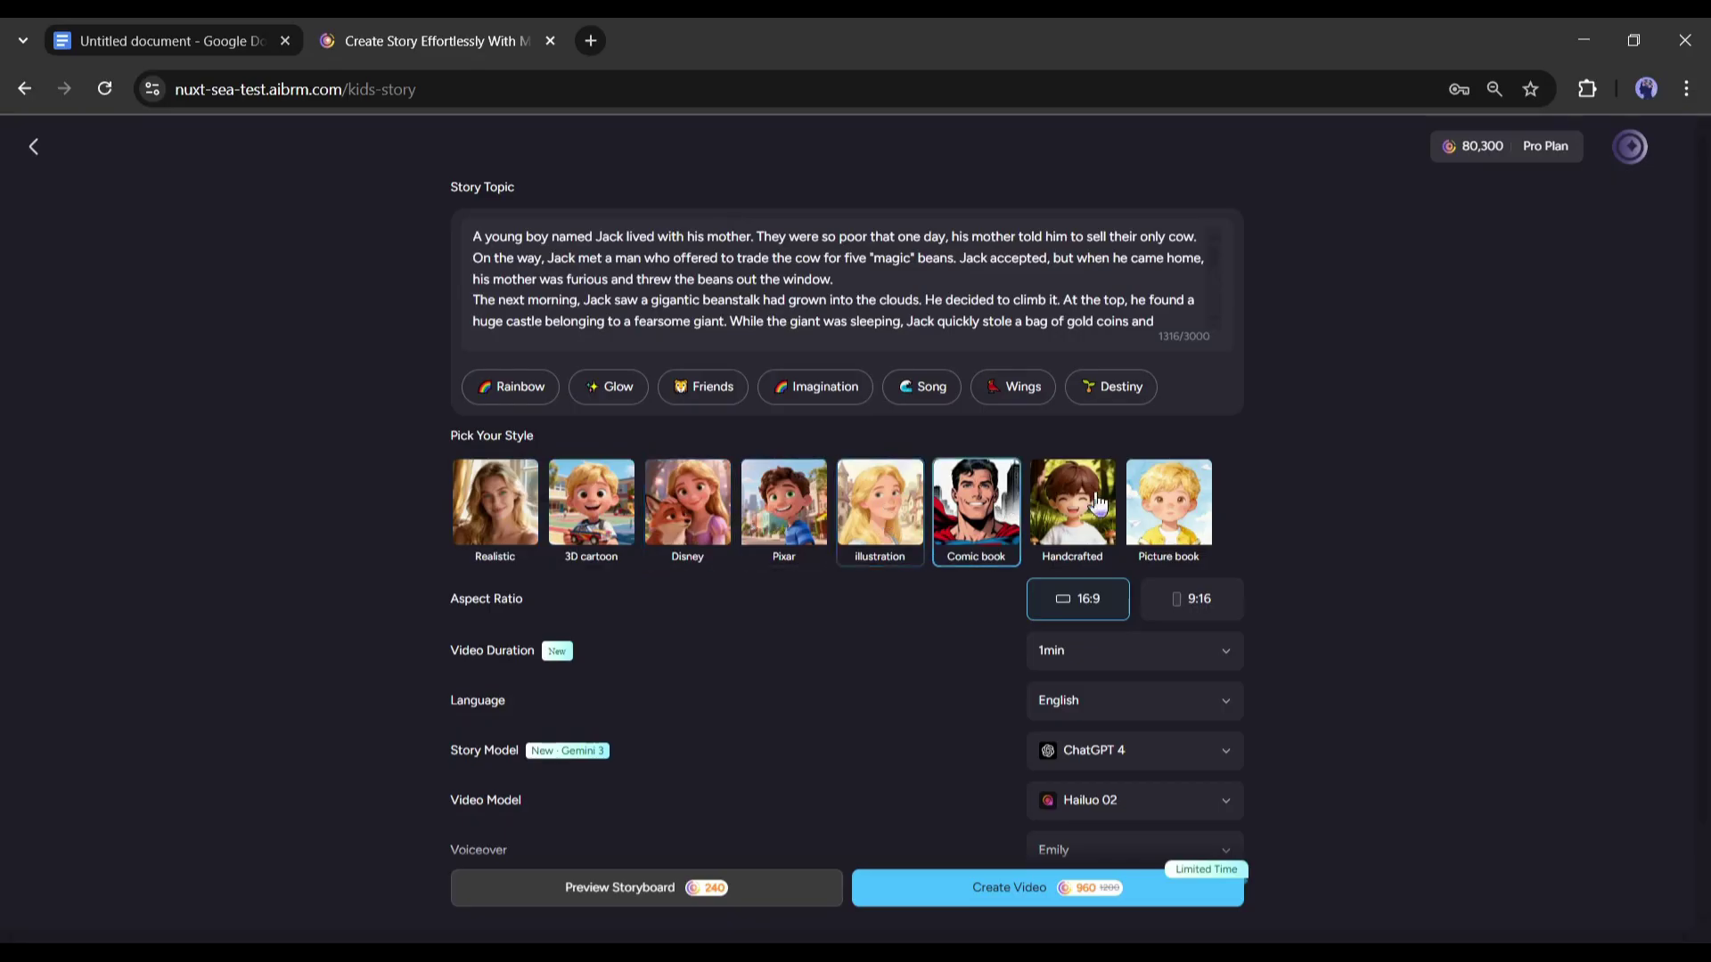
{"action": "scroll", "coordinate": [1194, 515], "scroll_direction": "down", "scroll_amount": 1}
{"action": "scroll", "coordinate": [1190, 501], "scroll_direction": "up", "scroll_amount": 1}
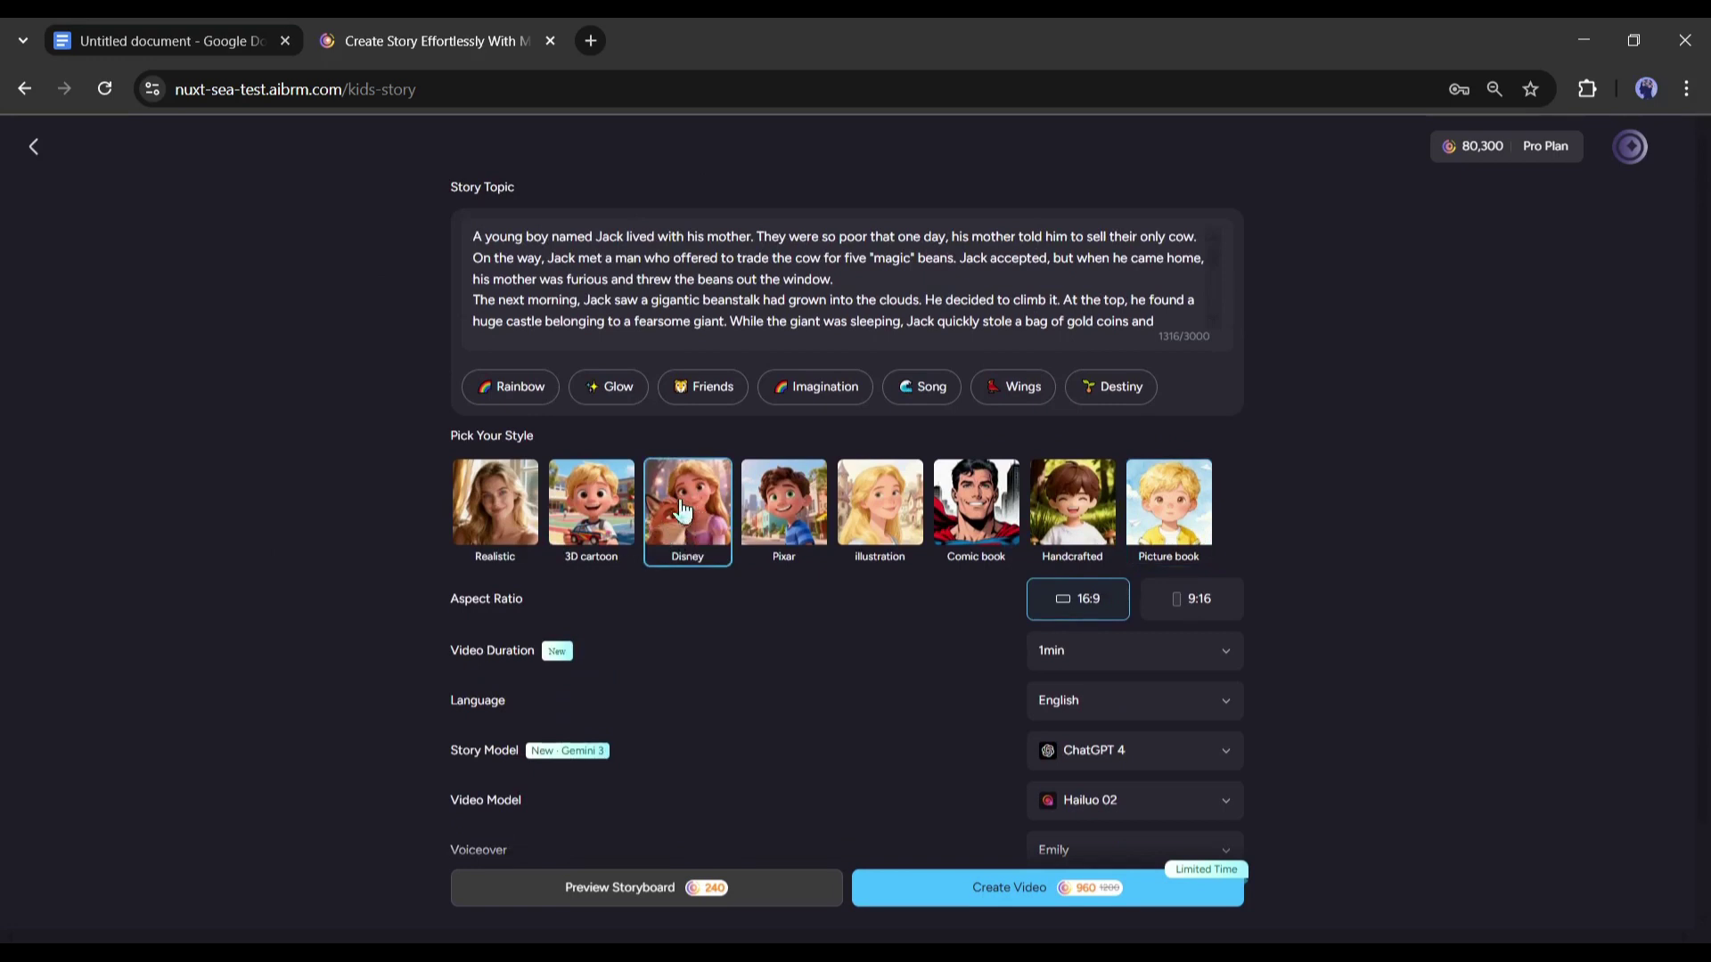
Set the video duration to 3min, leaving the language on English.
{"action": "left_click_drag", "start_coordinate": [445, 599], "coordinate": [544, 599]}
{"action": "left_click", "coordinate": [538, 601]}
{"action": "left_click", "coordinate": [1051, 655]}
{"action": "mouse_move", "coordinate": [1087, 883]}
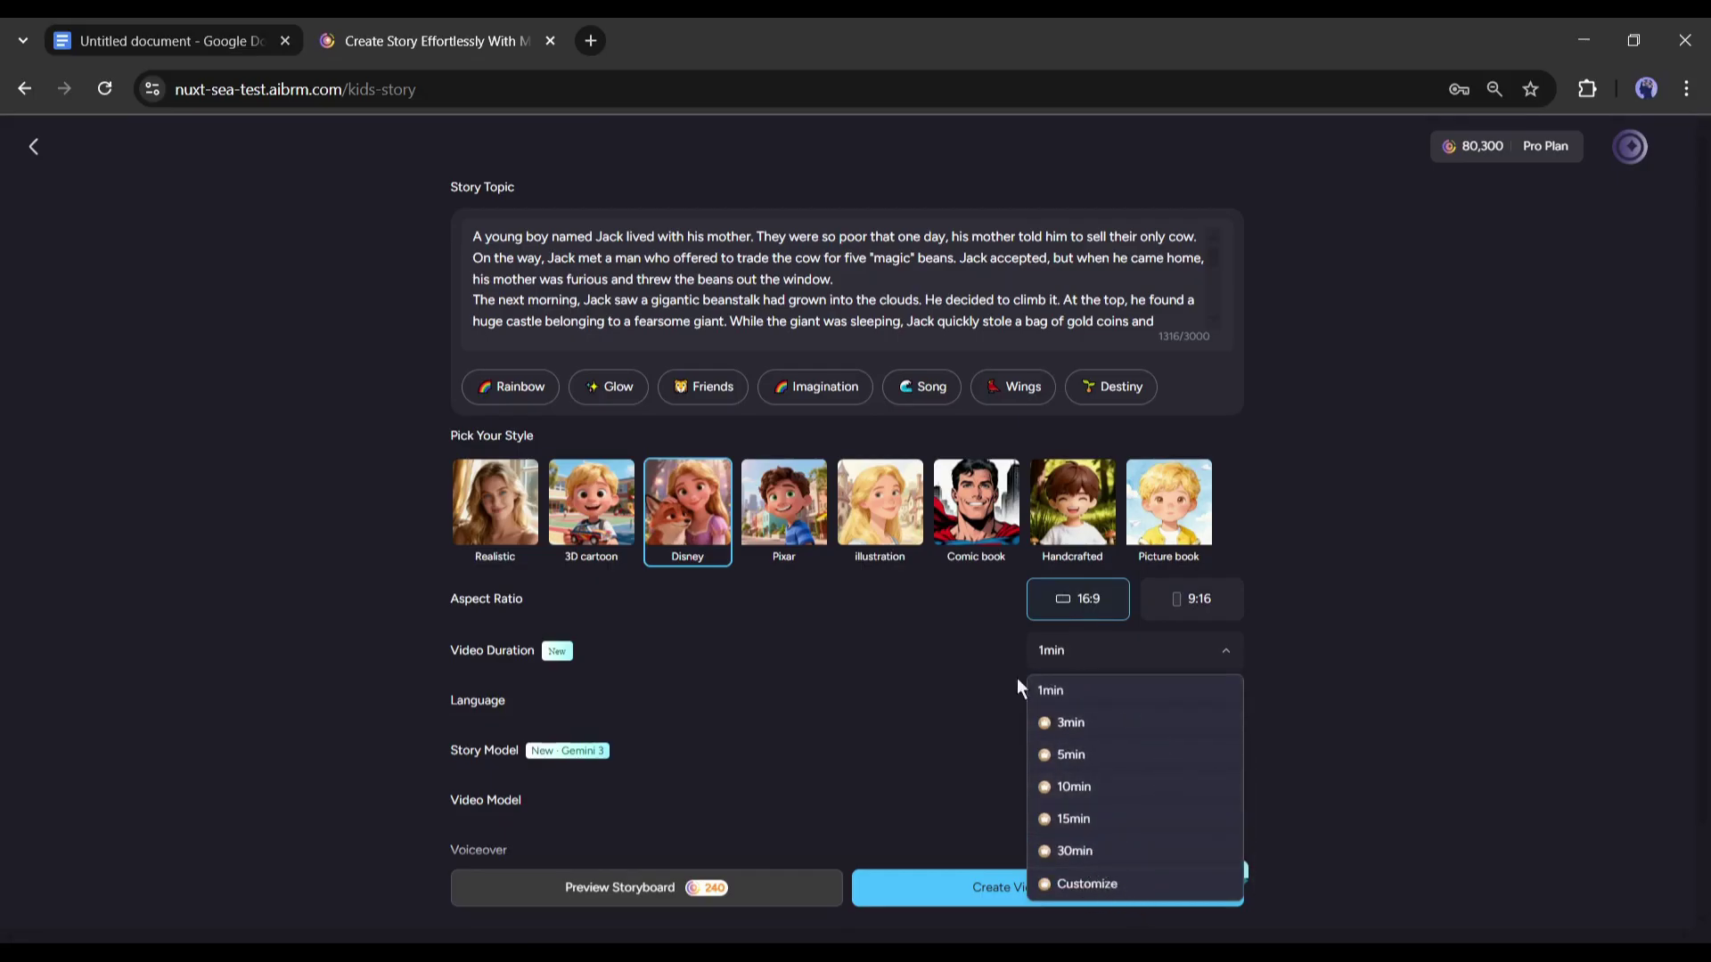
{"action": "left_click", "coordinate": [1104, 729]}
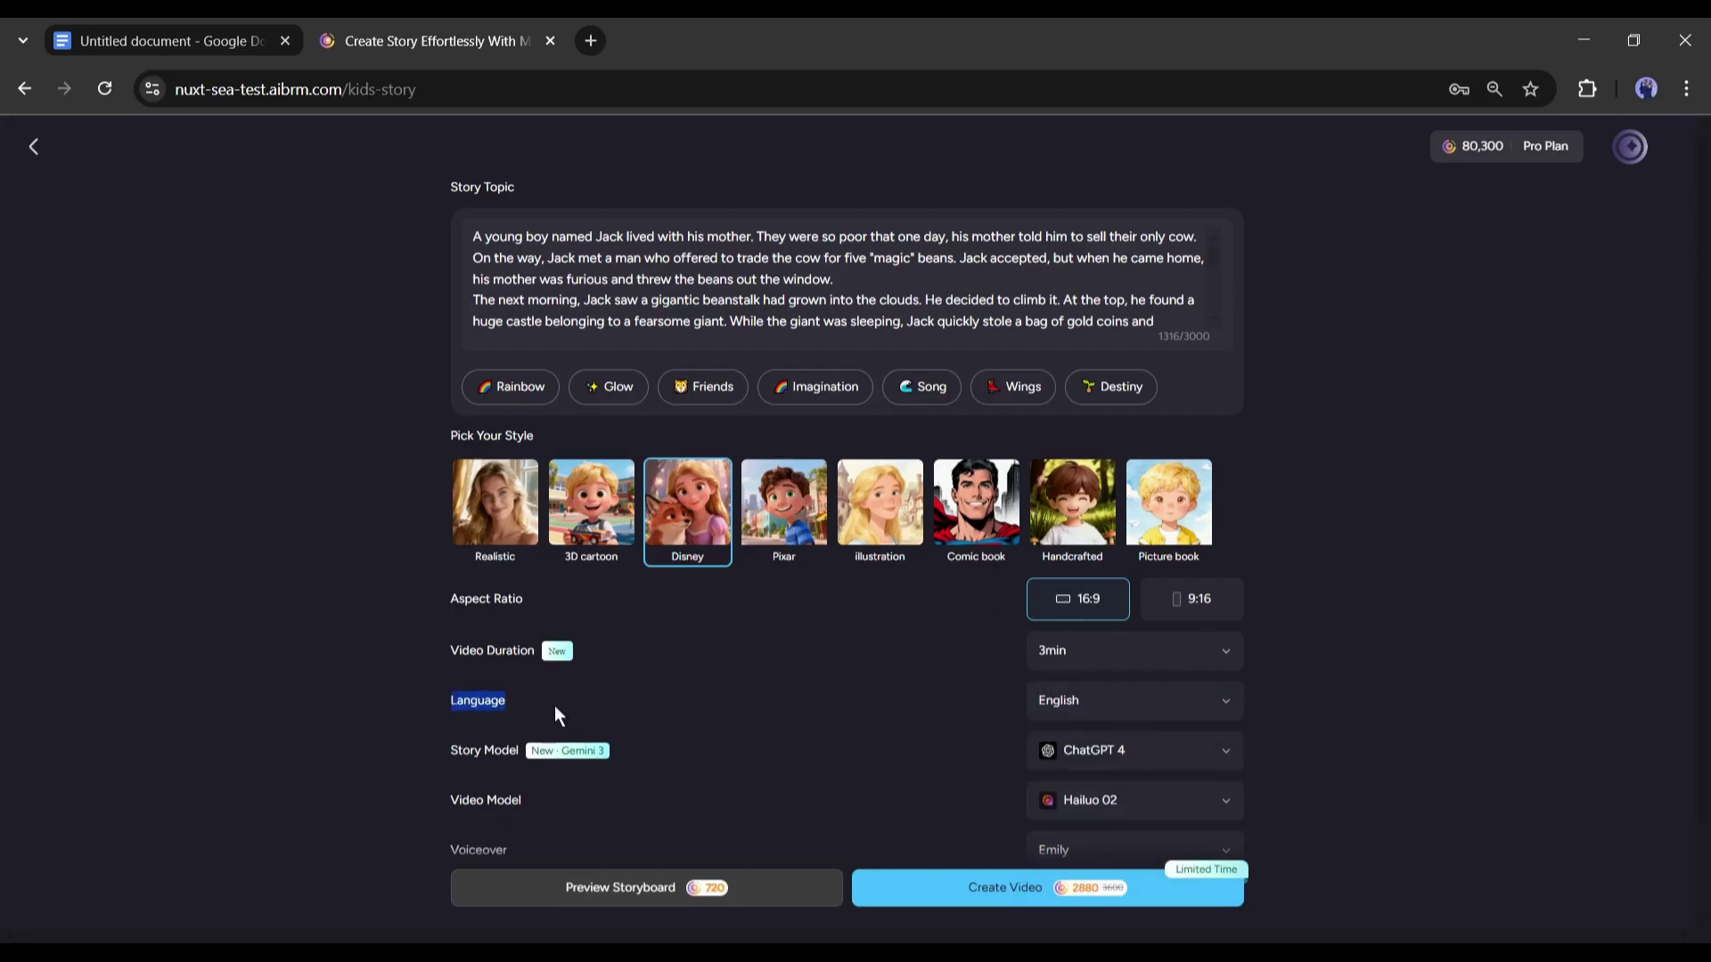
{"action": "left_click", "coordinate": [1068, 716]}
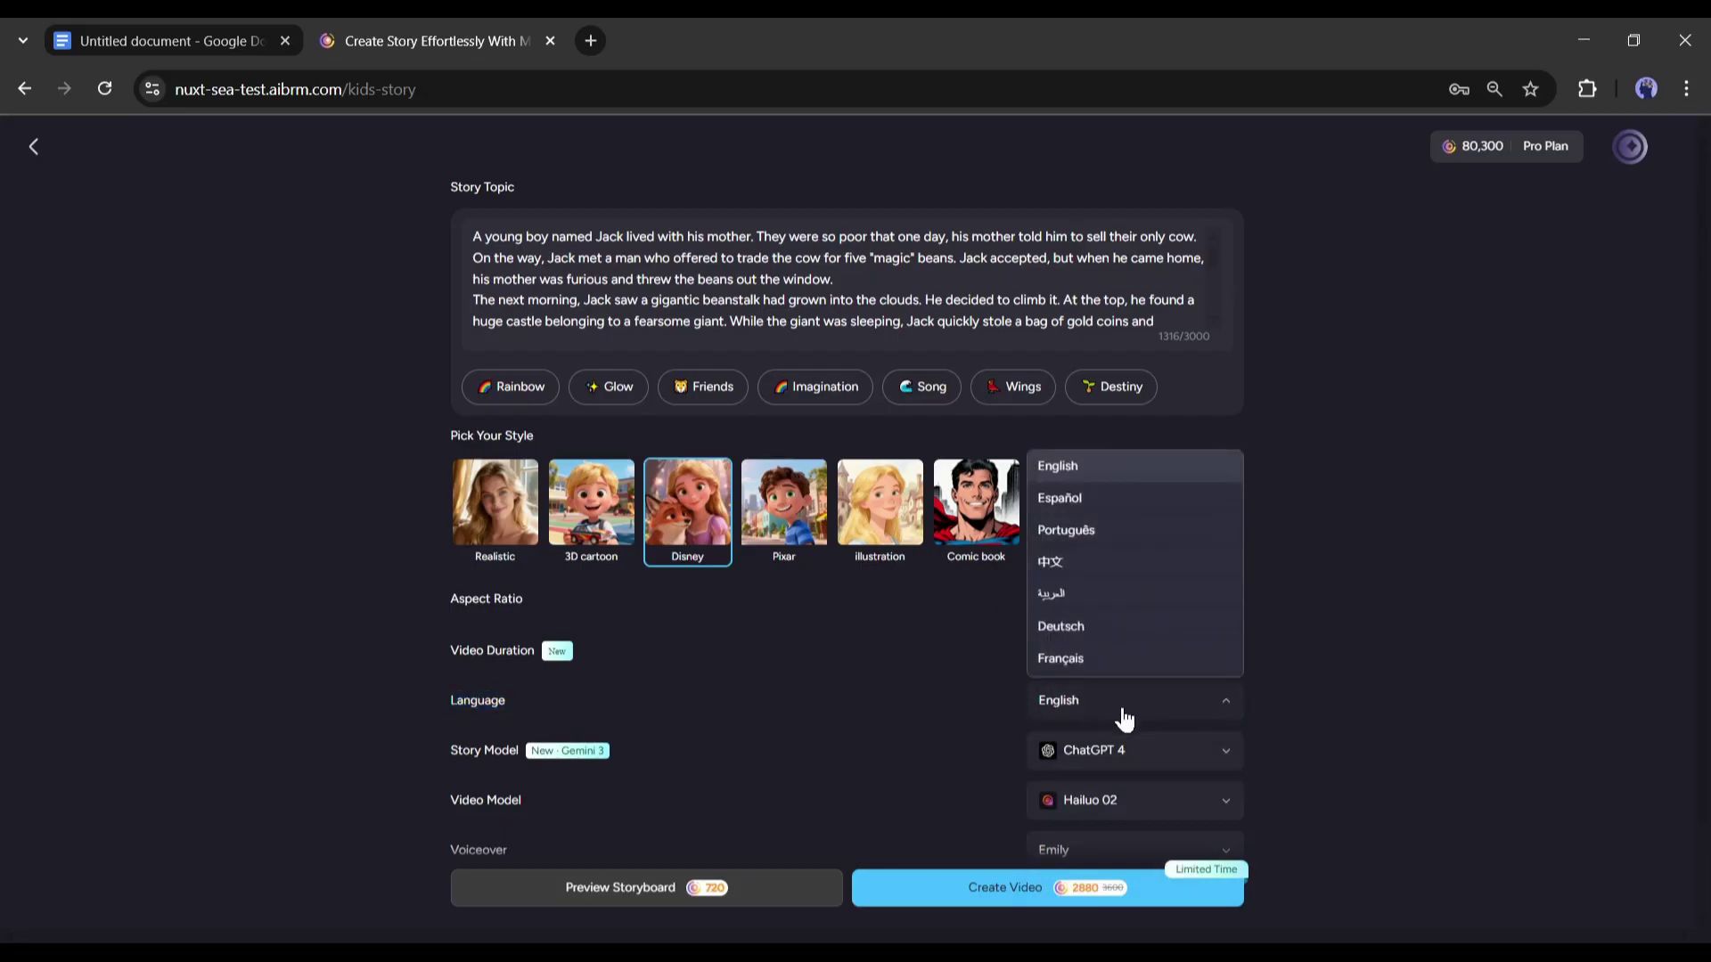
{"action": "scroll", "coordinate": [1103, 508], "scroll_direction": "down", "scroll_amount": 2}
{"action": "scroll", "coordinate": [1104, 573], "scroll_direction": "down", "scroll_amount": 1}
{"action": "scroll", "coordinate": [1104, 592], "scroll_direction": "up", "scroll_amount": 2}
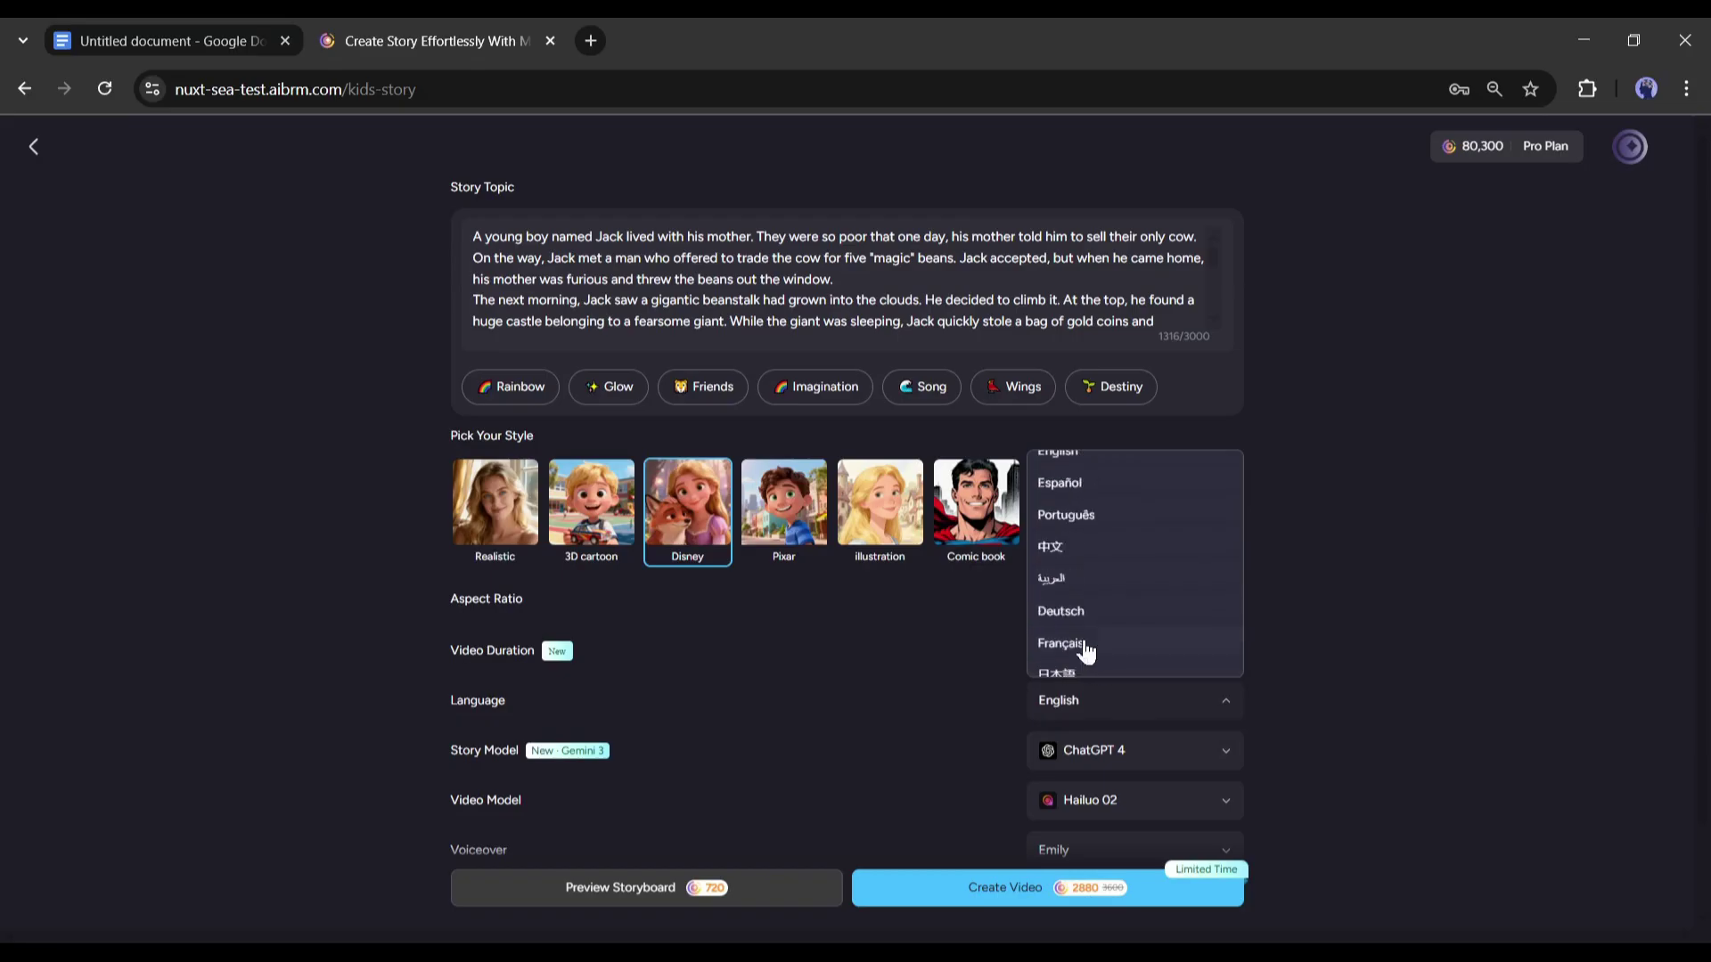
{"action": "scroll", "coordinate": [1084, 650], "scroll_direction": "up", "scroll_amount": 1}
{"action": "left_click", "coordinate": [1069, 467]}
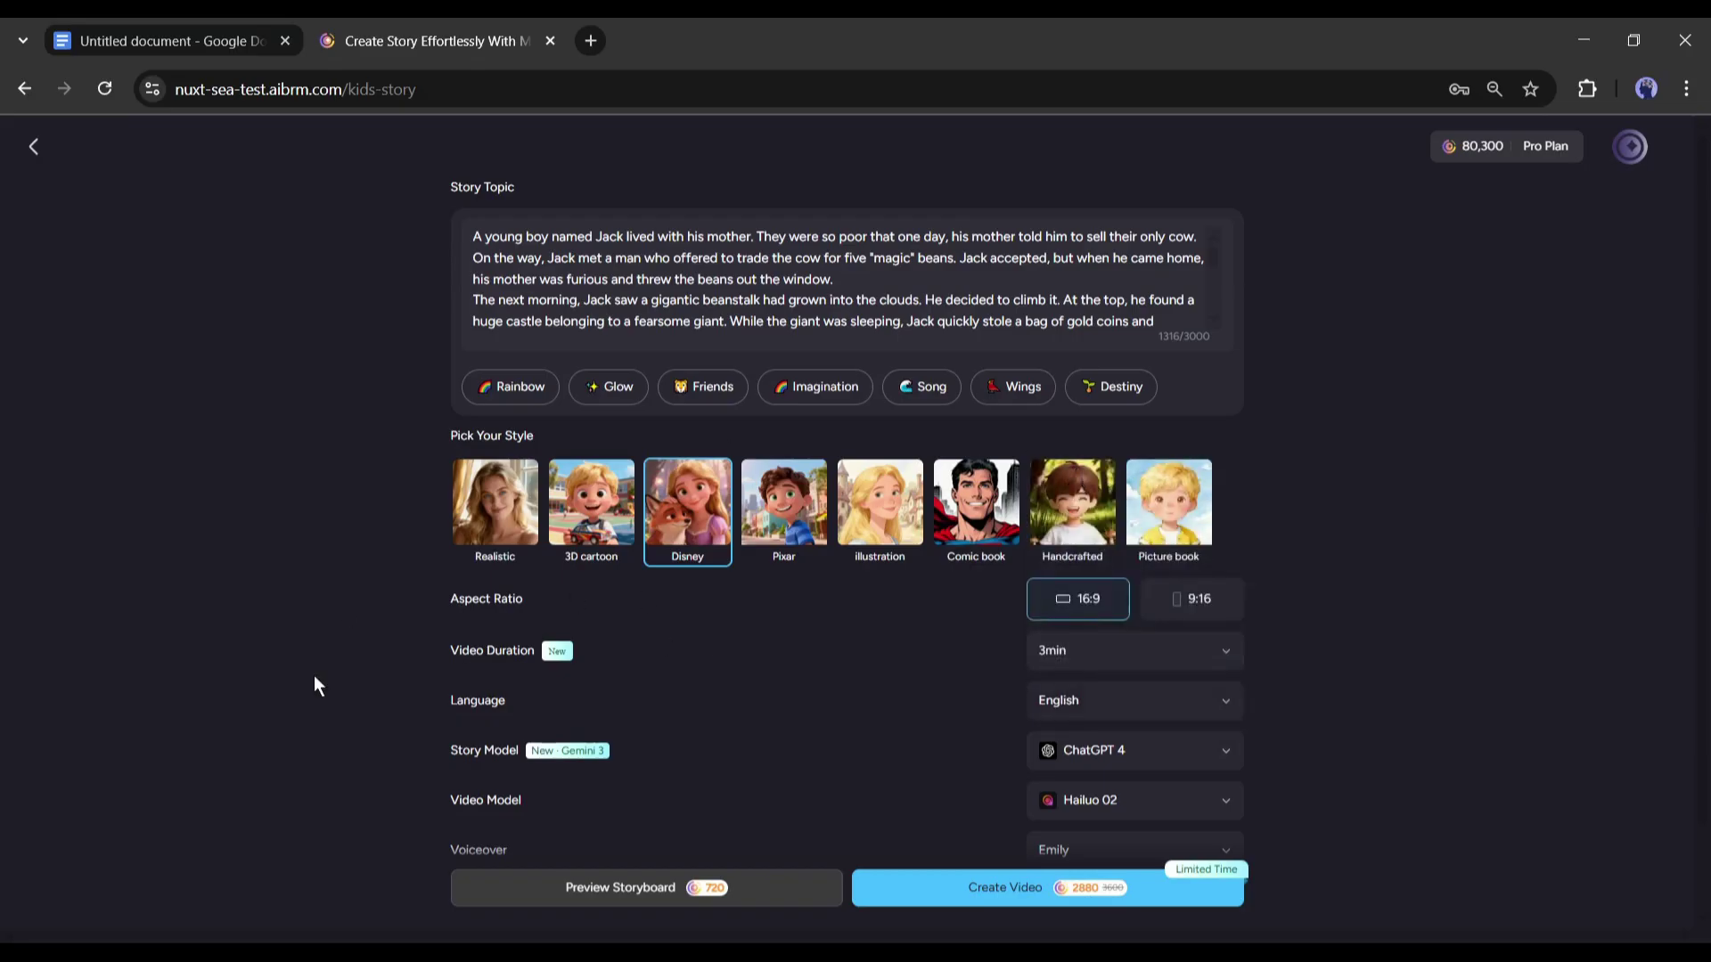
{"action": "scroll", "coordinate": [345, 654], "scroll_direction": "down", "scroll_amount": 1}
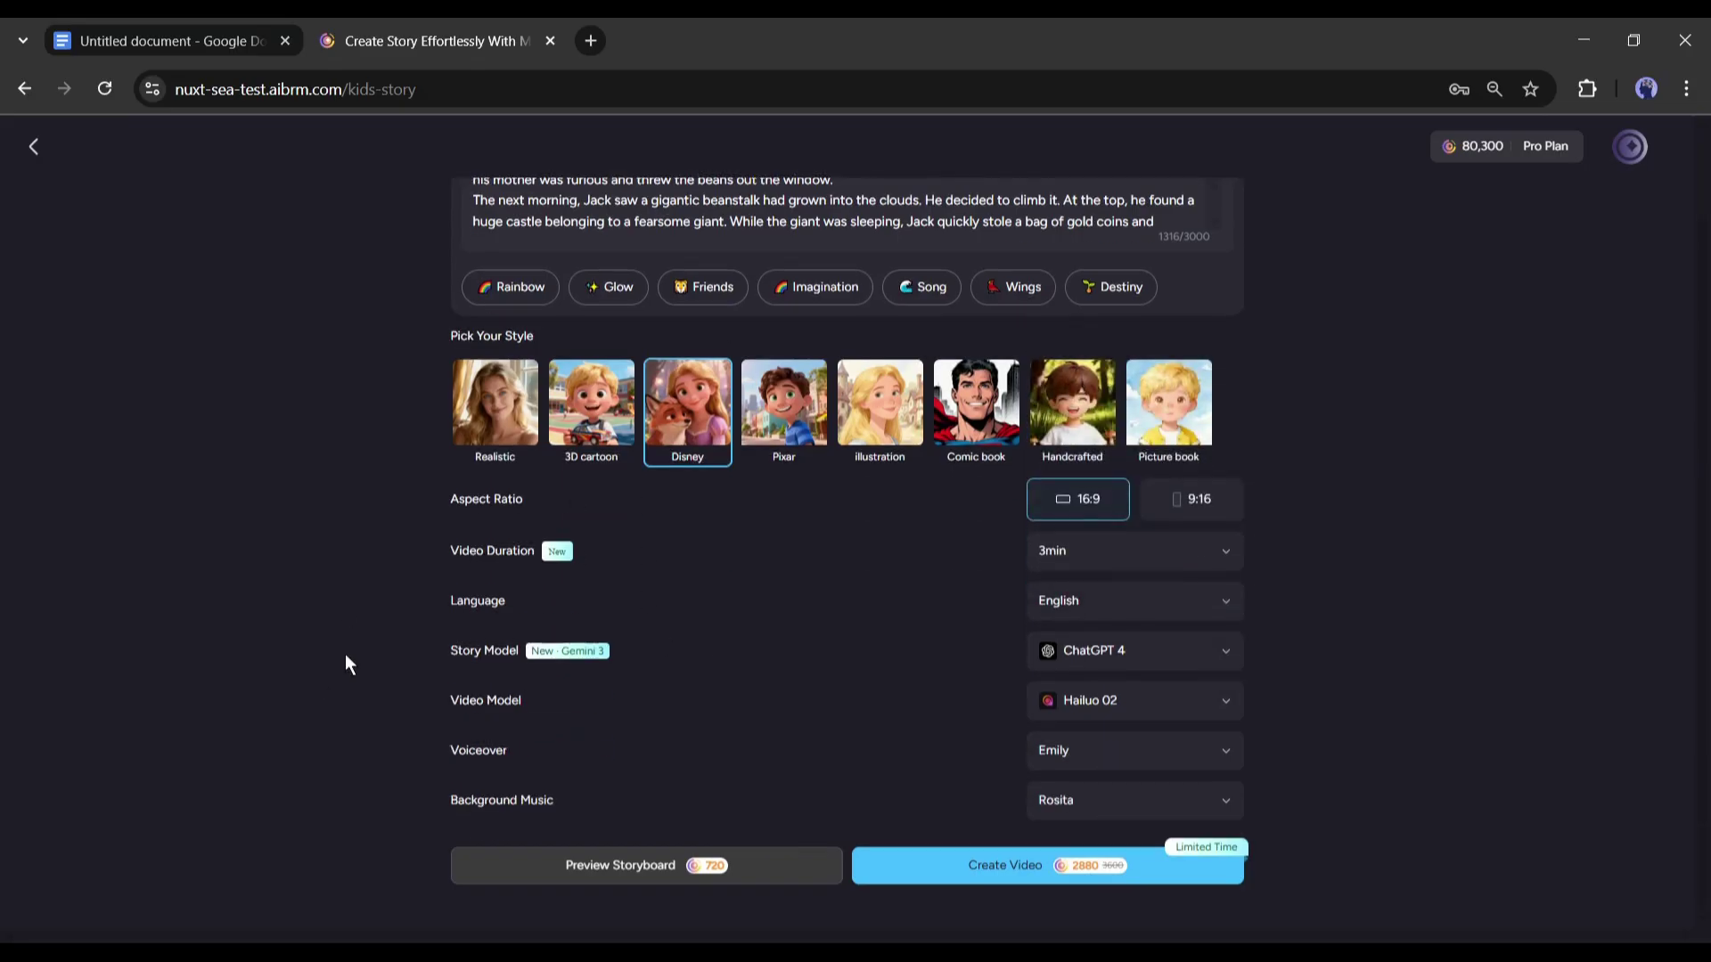
Use Gemini 3 as the story model and Hailuo 2.3 as the video model.
{"action": "left_click", "coordinate": [1107, 660]}
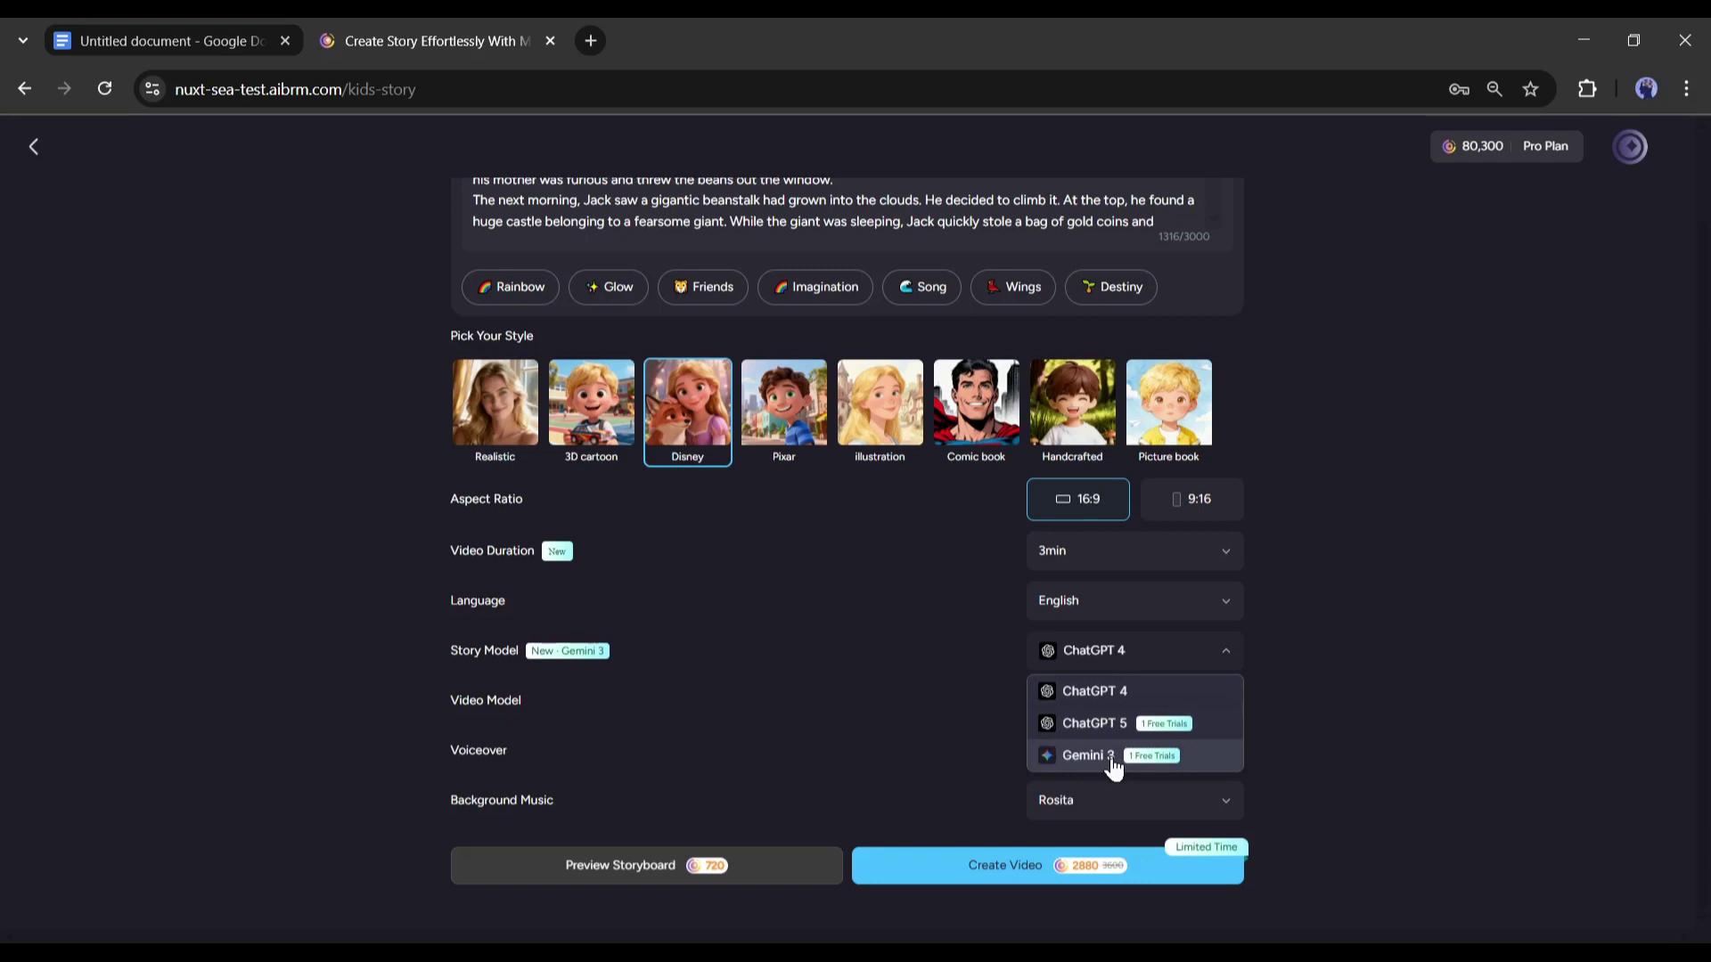
{"action": "left_click", "coordinate": [1086, 760]}
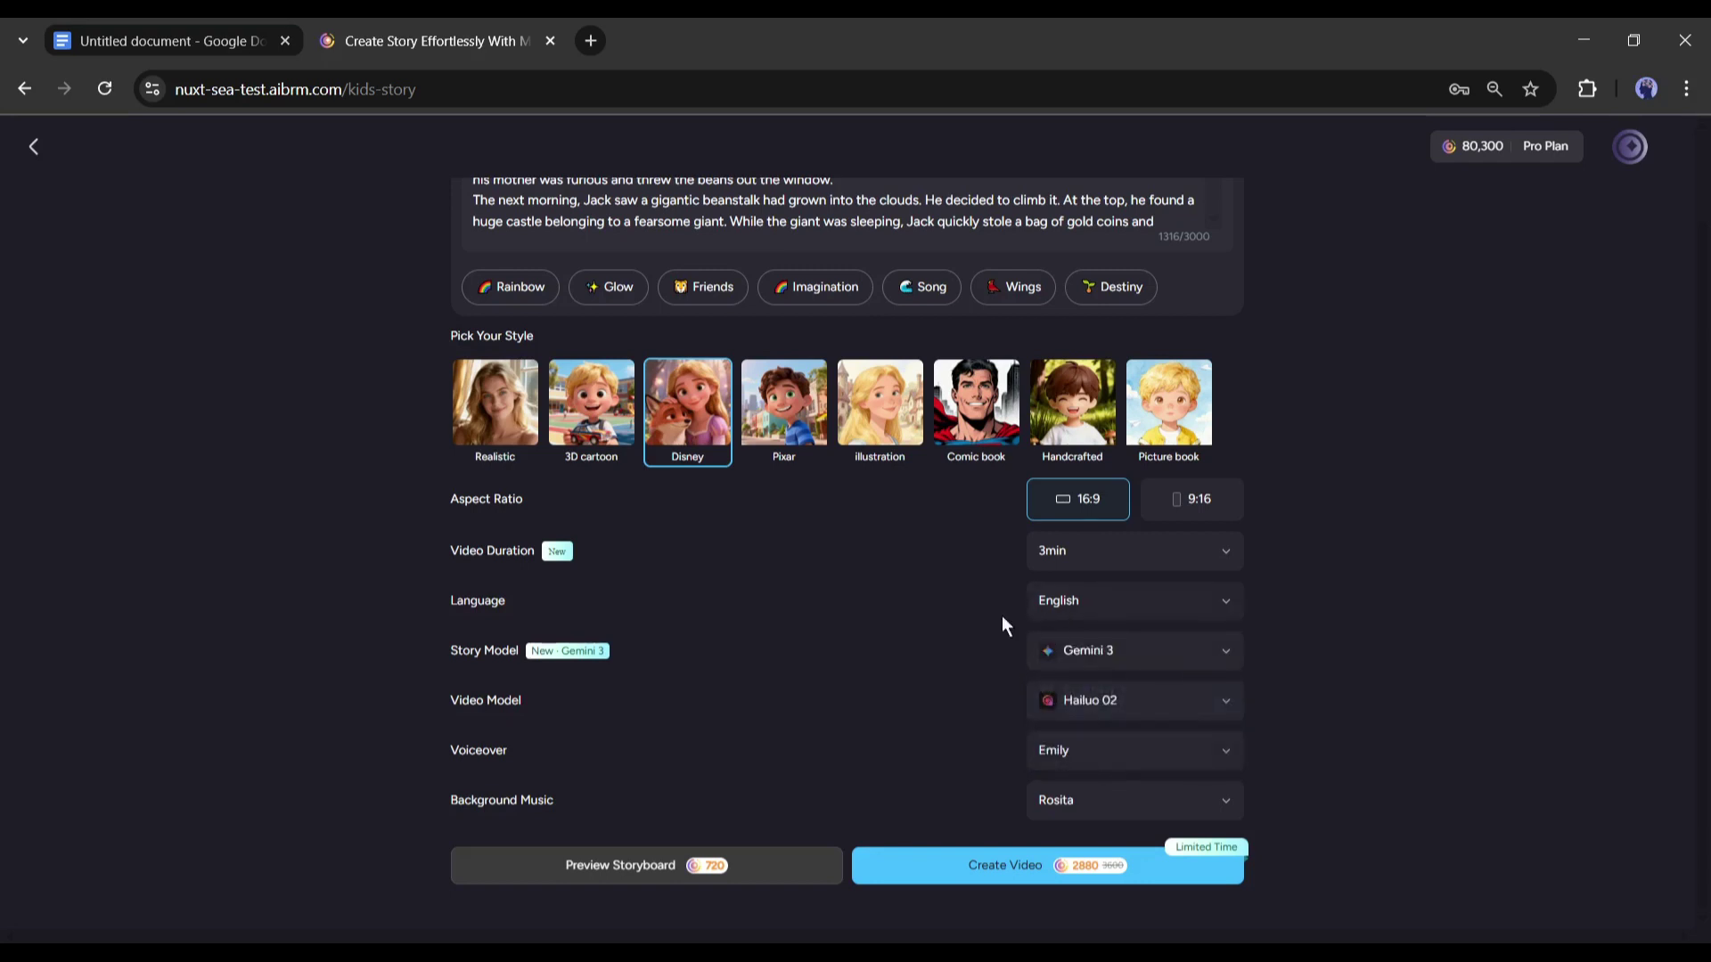
{"action": "left_click", "coordinate": [1110, 707]}
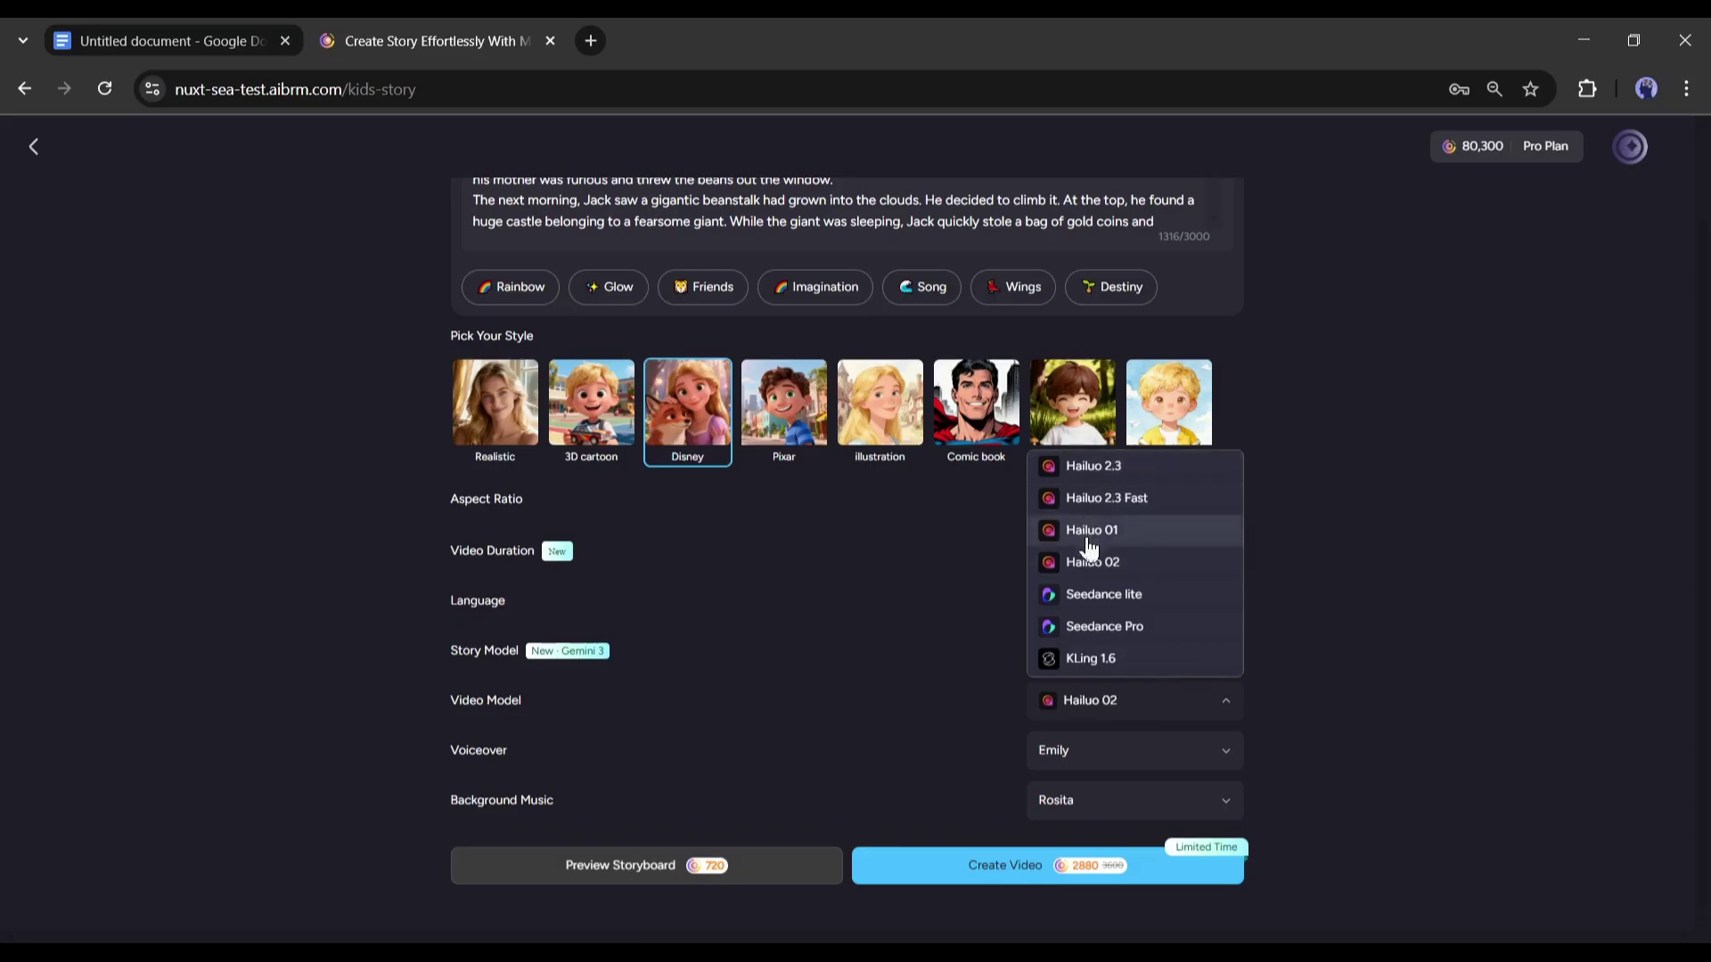
{"action": "scroll", "coordinate": [1081, 598], "scroll_direction": "down", "scroll_amount": 2}
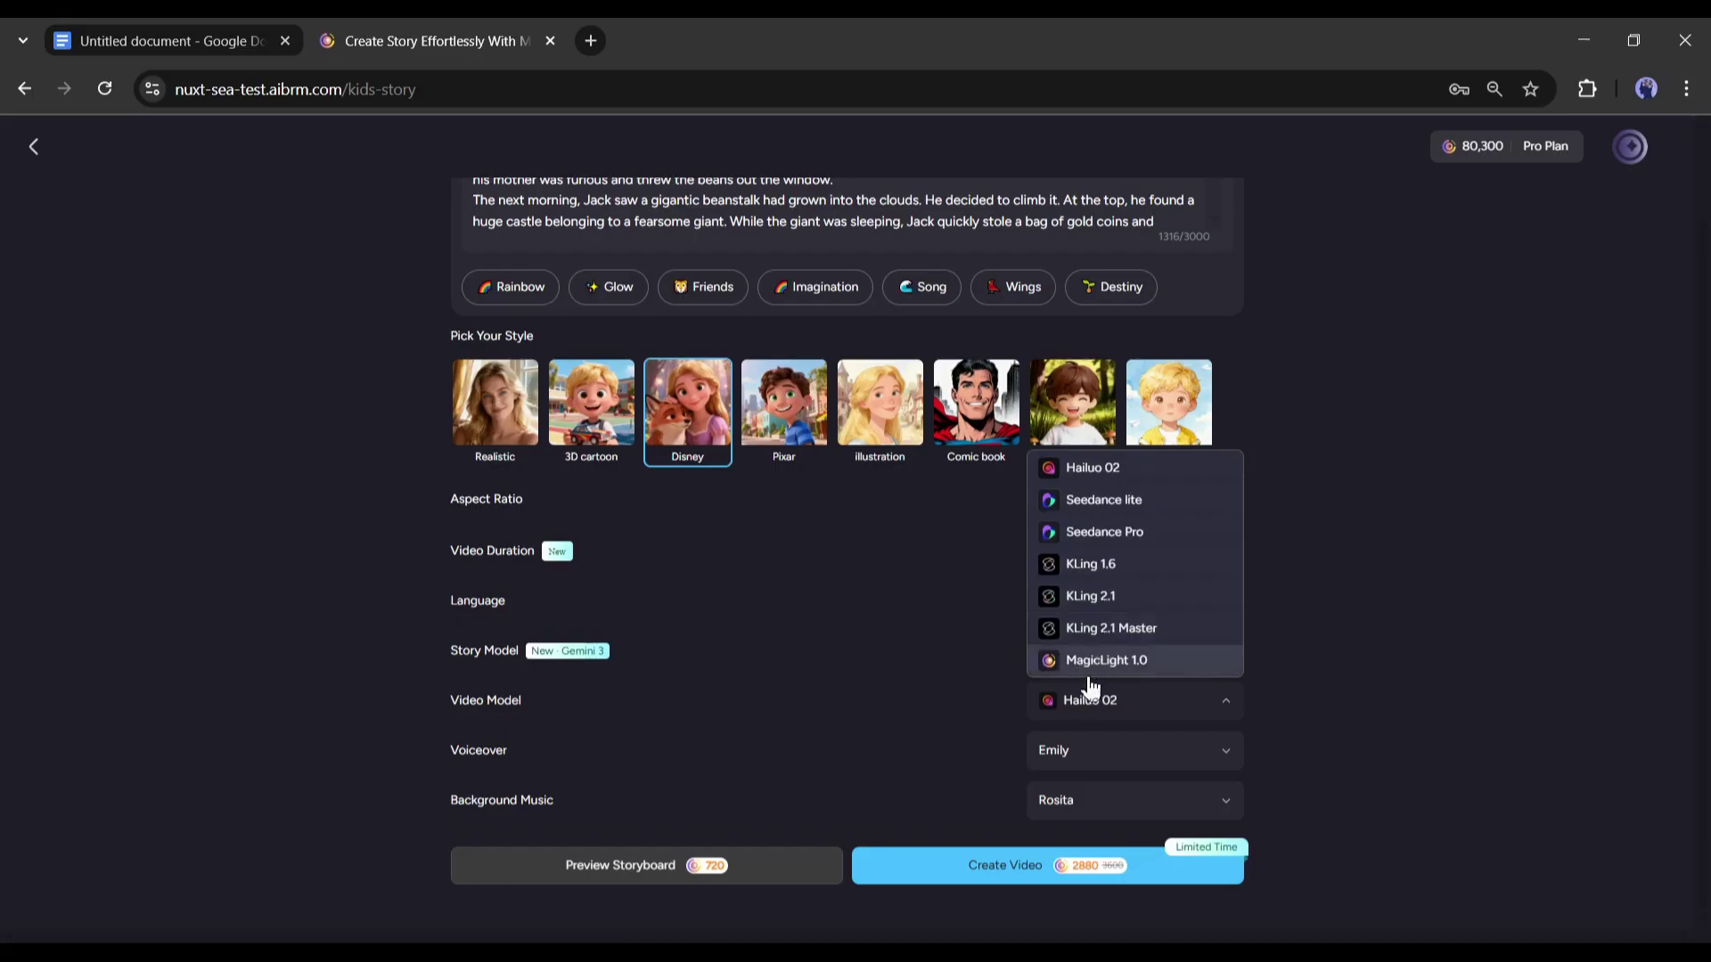
{"action": "scroll", "coordinate": [1123, 661], "scroll_direction": "up", "scroll_amount": 2}
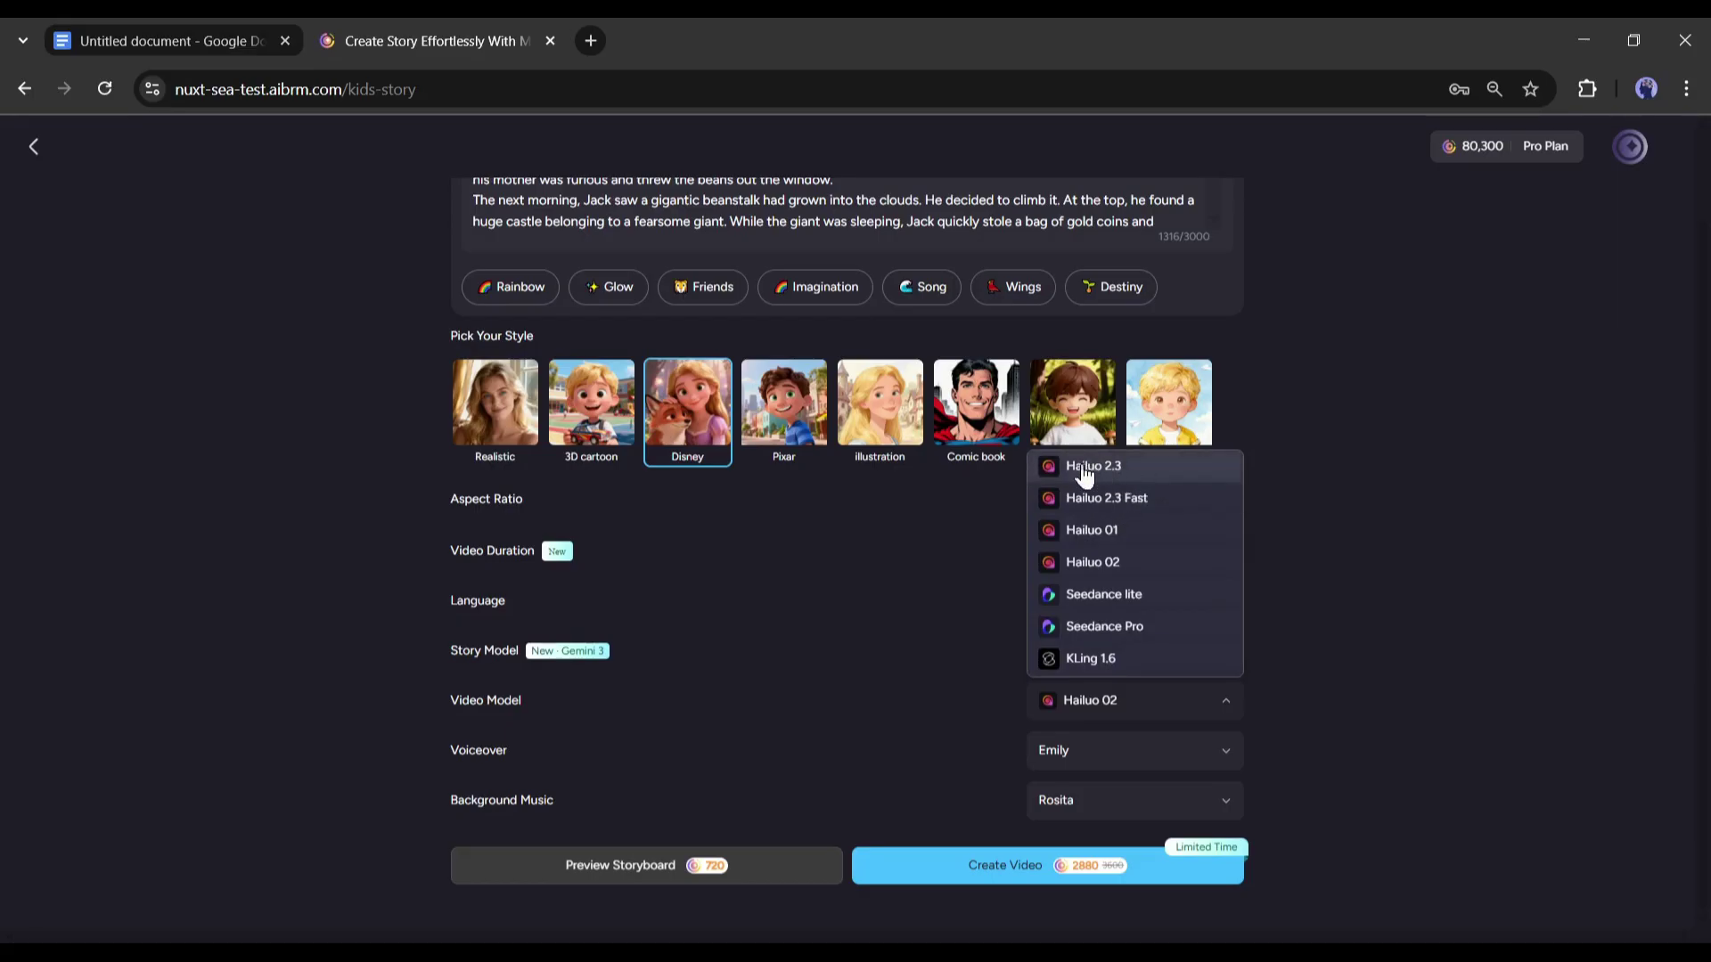
{"action": "left_click", "coordinate": [1083, 471]}
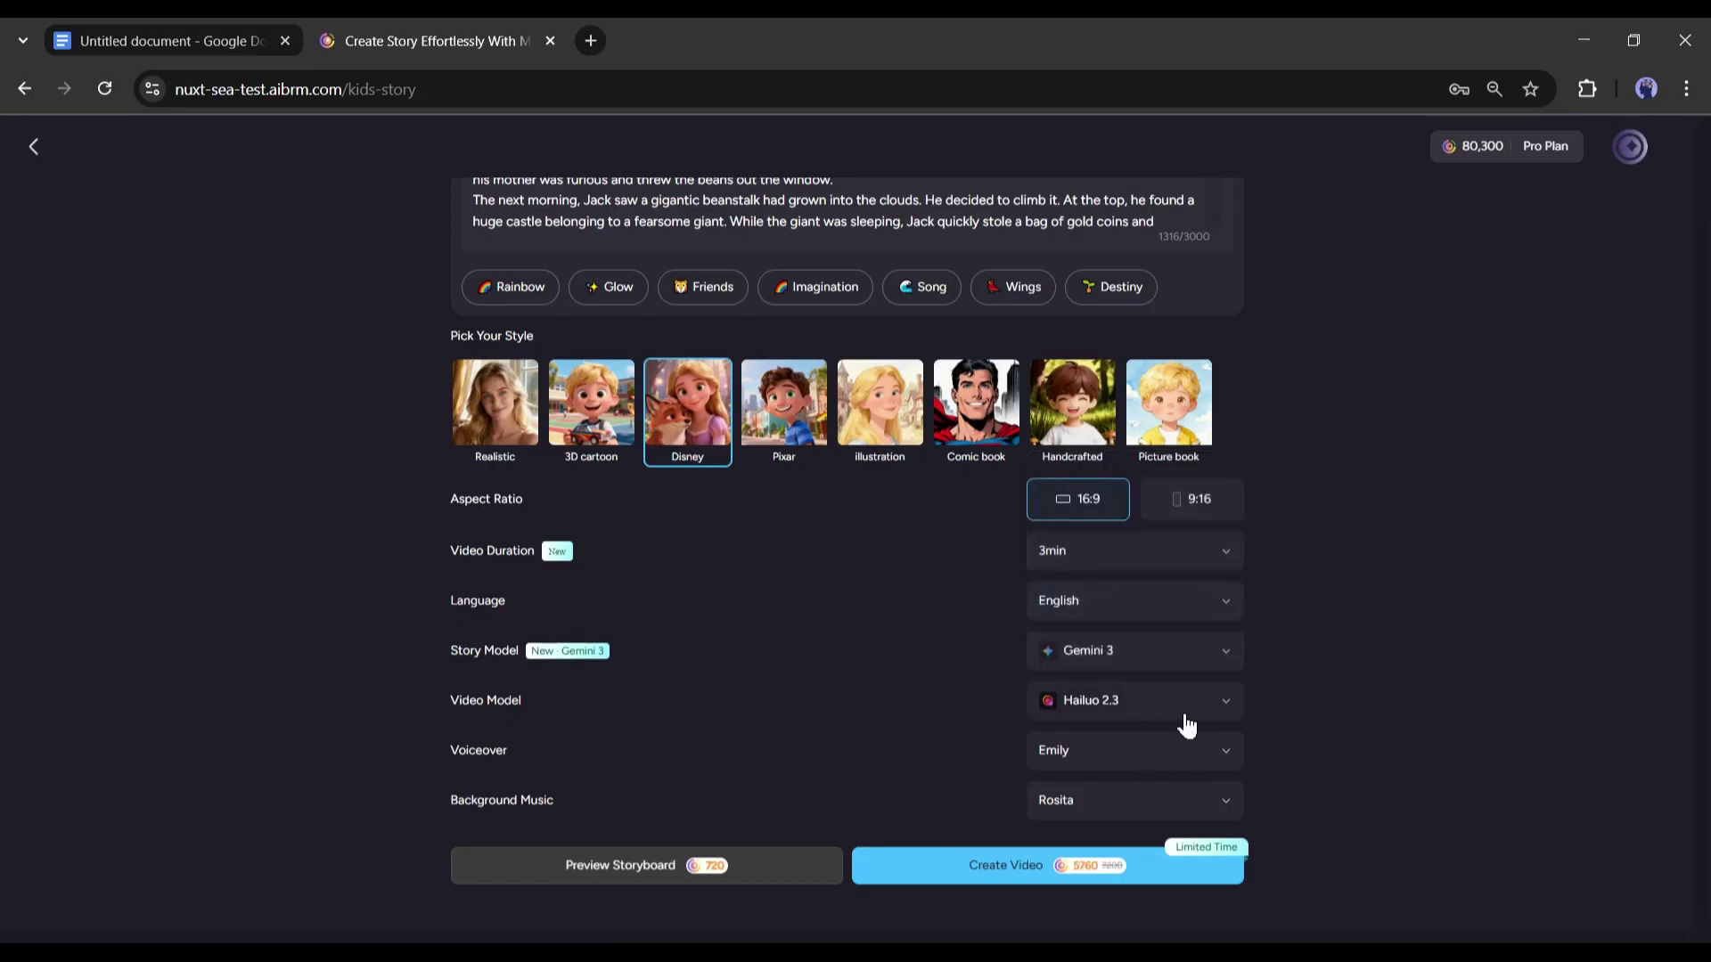
Choose the Sophia narrator voice and the Rio Azul background track.
{"action": "left_click", "coordinate": [1123, 753]}
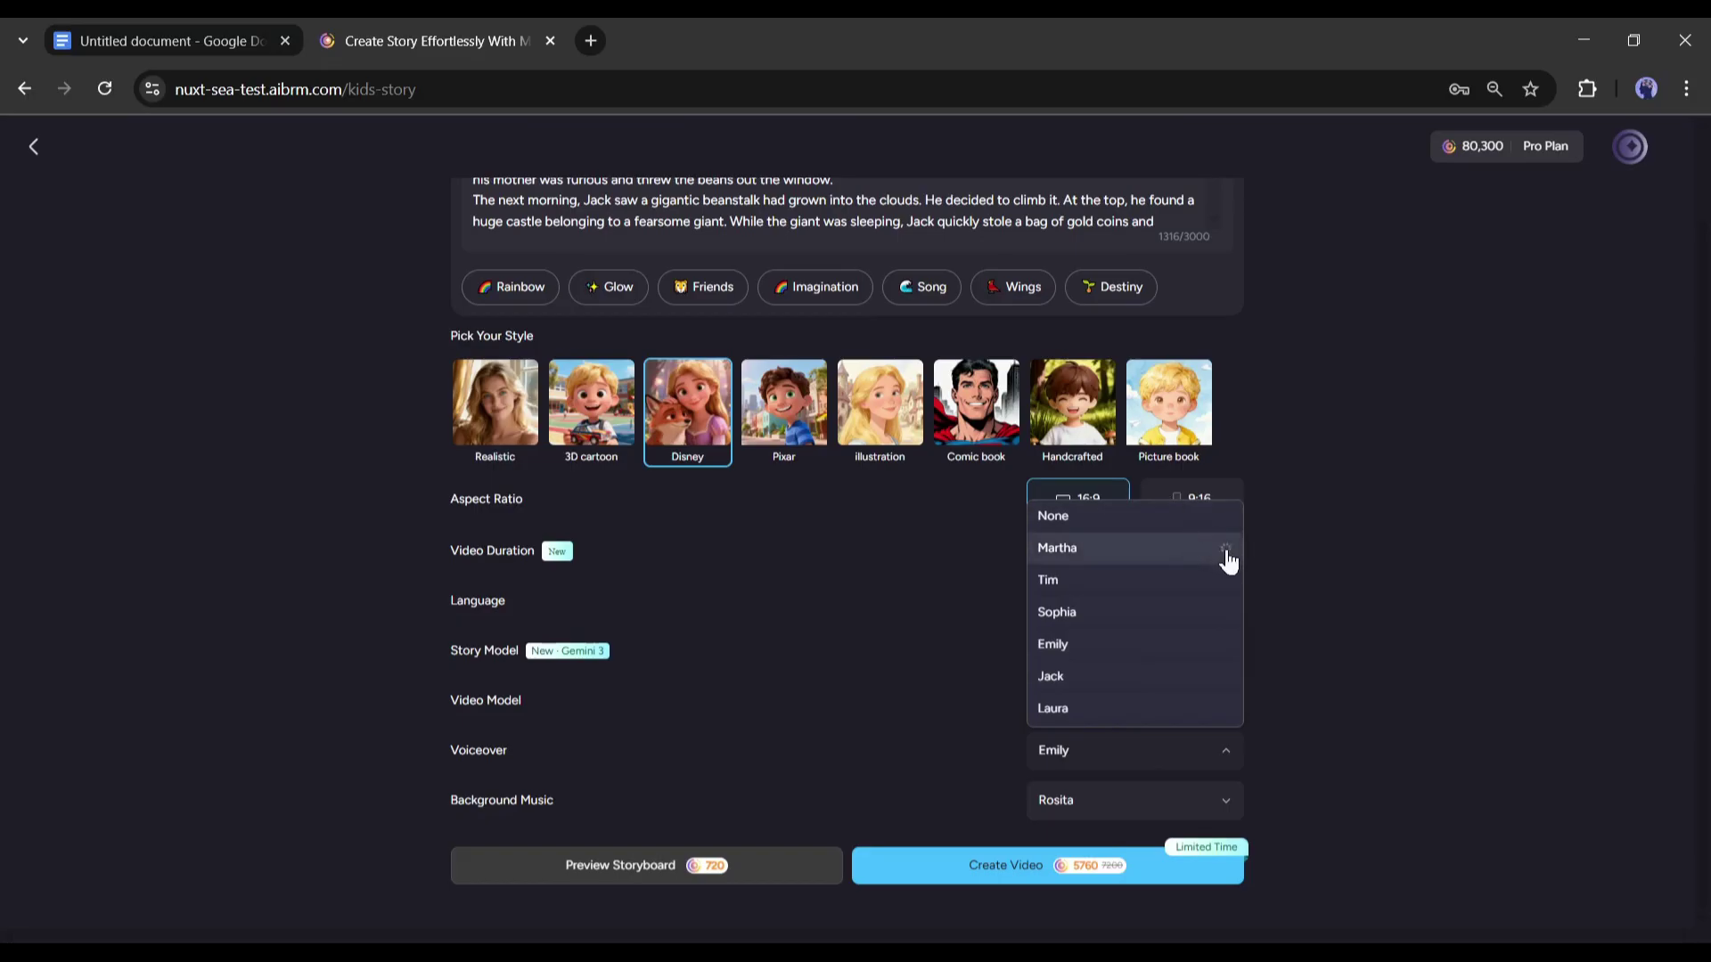
{"action": "scroll", "coordinate": [1233, 575], "scroll_direction": "down", "scroll_amount": 1}
{"action": "scroll", "coordinate": [1227, 629], "scroll_direction": "down", "scroll_amount": 1}
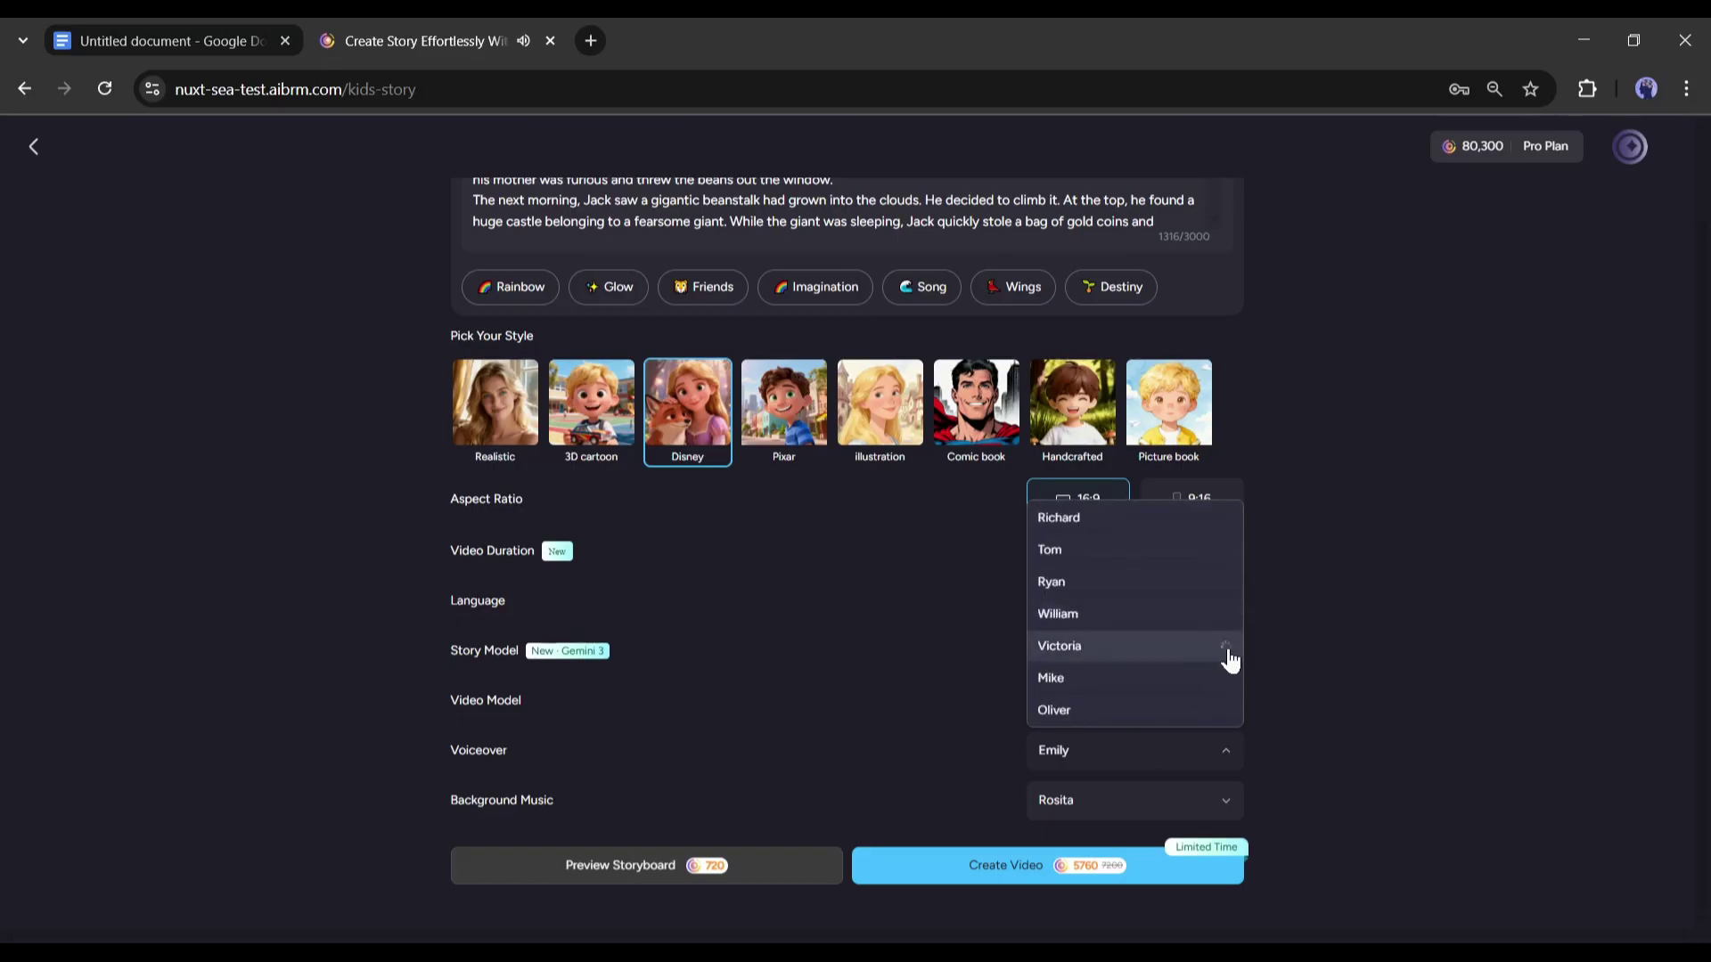
{"action": "scroll", "coordinate": [1227, 663], "scroll_direction": "down", "scroll_amount": 2}
{"action": "scroll", "coordinate": [1229, 669], "scroll_direction": "up", "scroll_amount": 4}
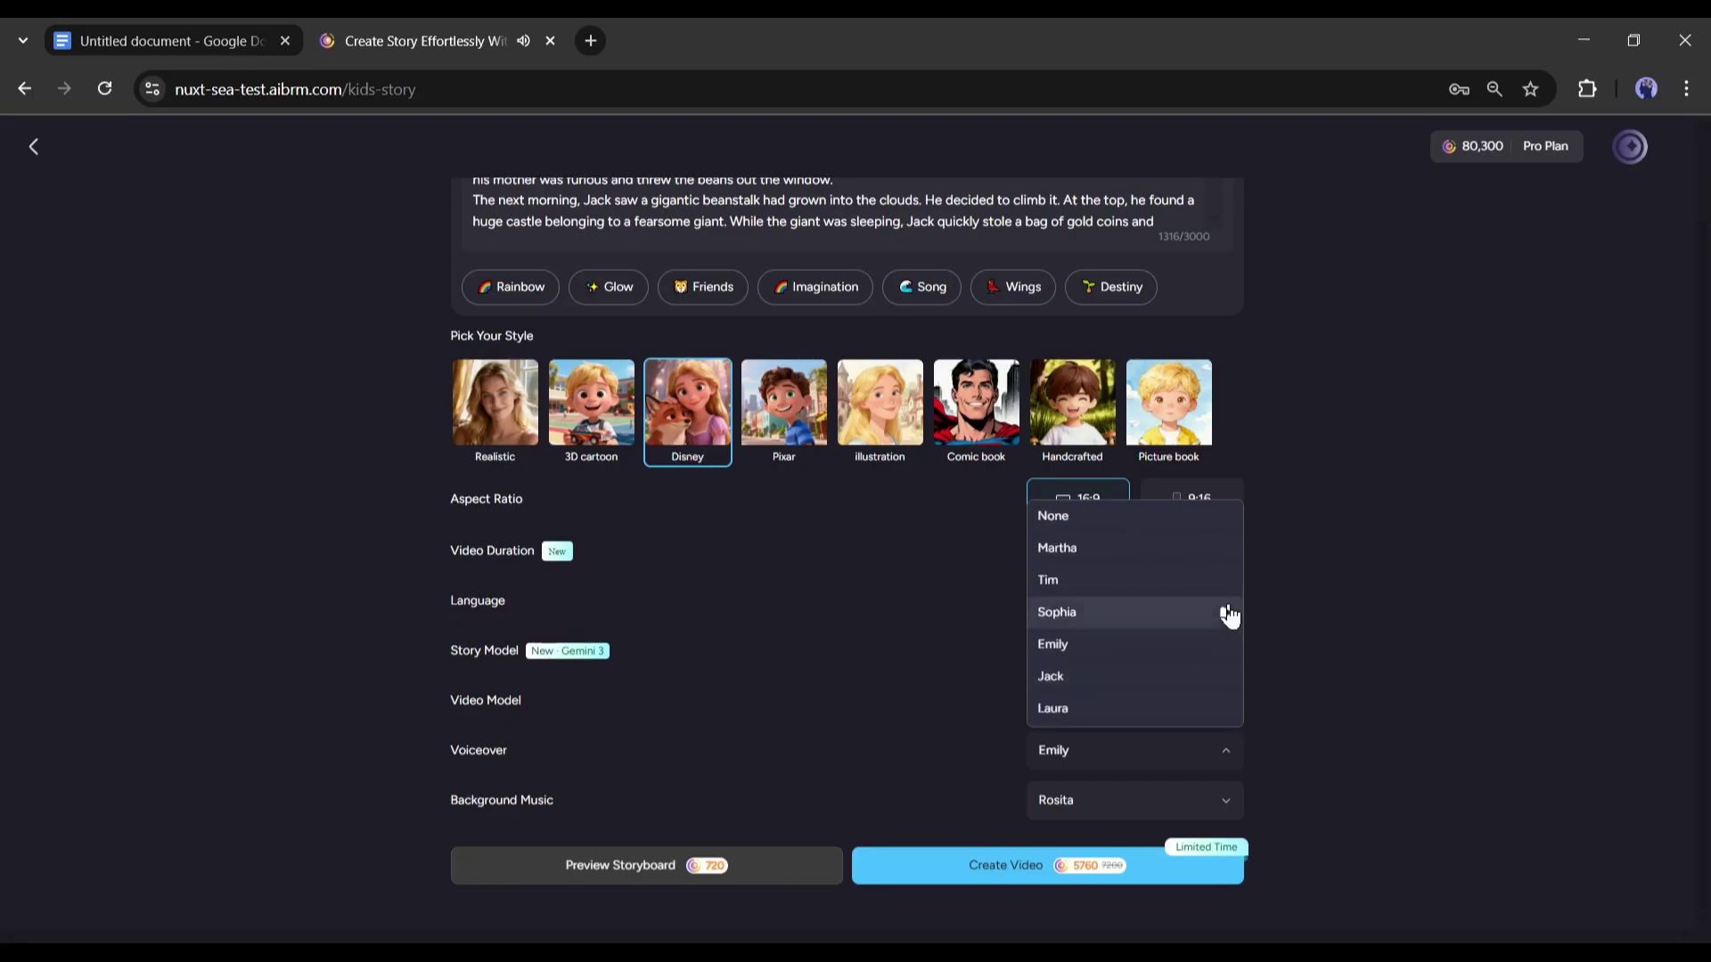
{"action": "left_click", "coordinate": [1230, 612]}
{"action": "left_click", "coordinate": [1227, 647]}
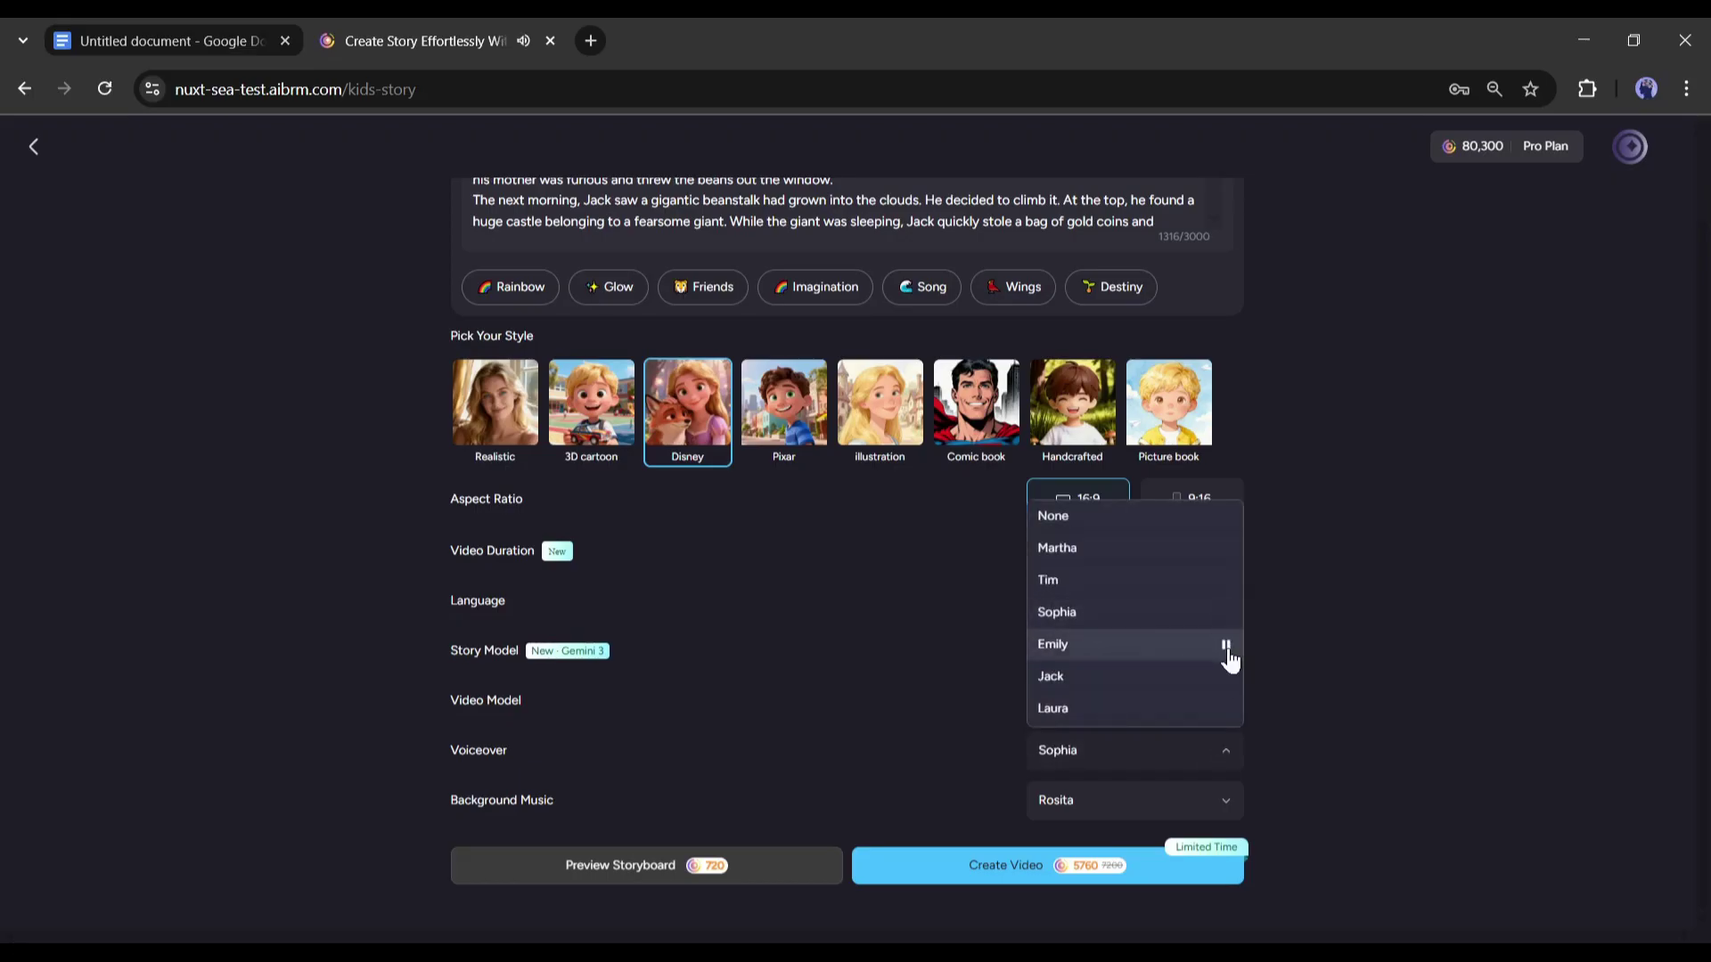
{"action": "left_click", "coordinate": [1168, 615]}
{"action": "left_click", "coordinate": [1104, 797]}
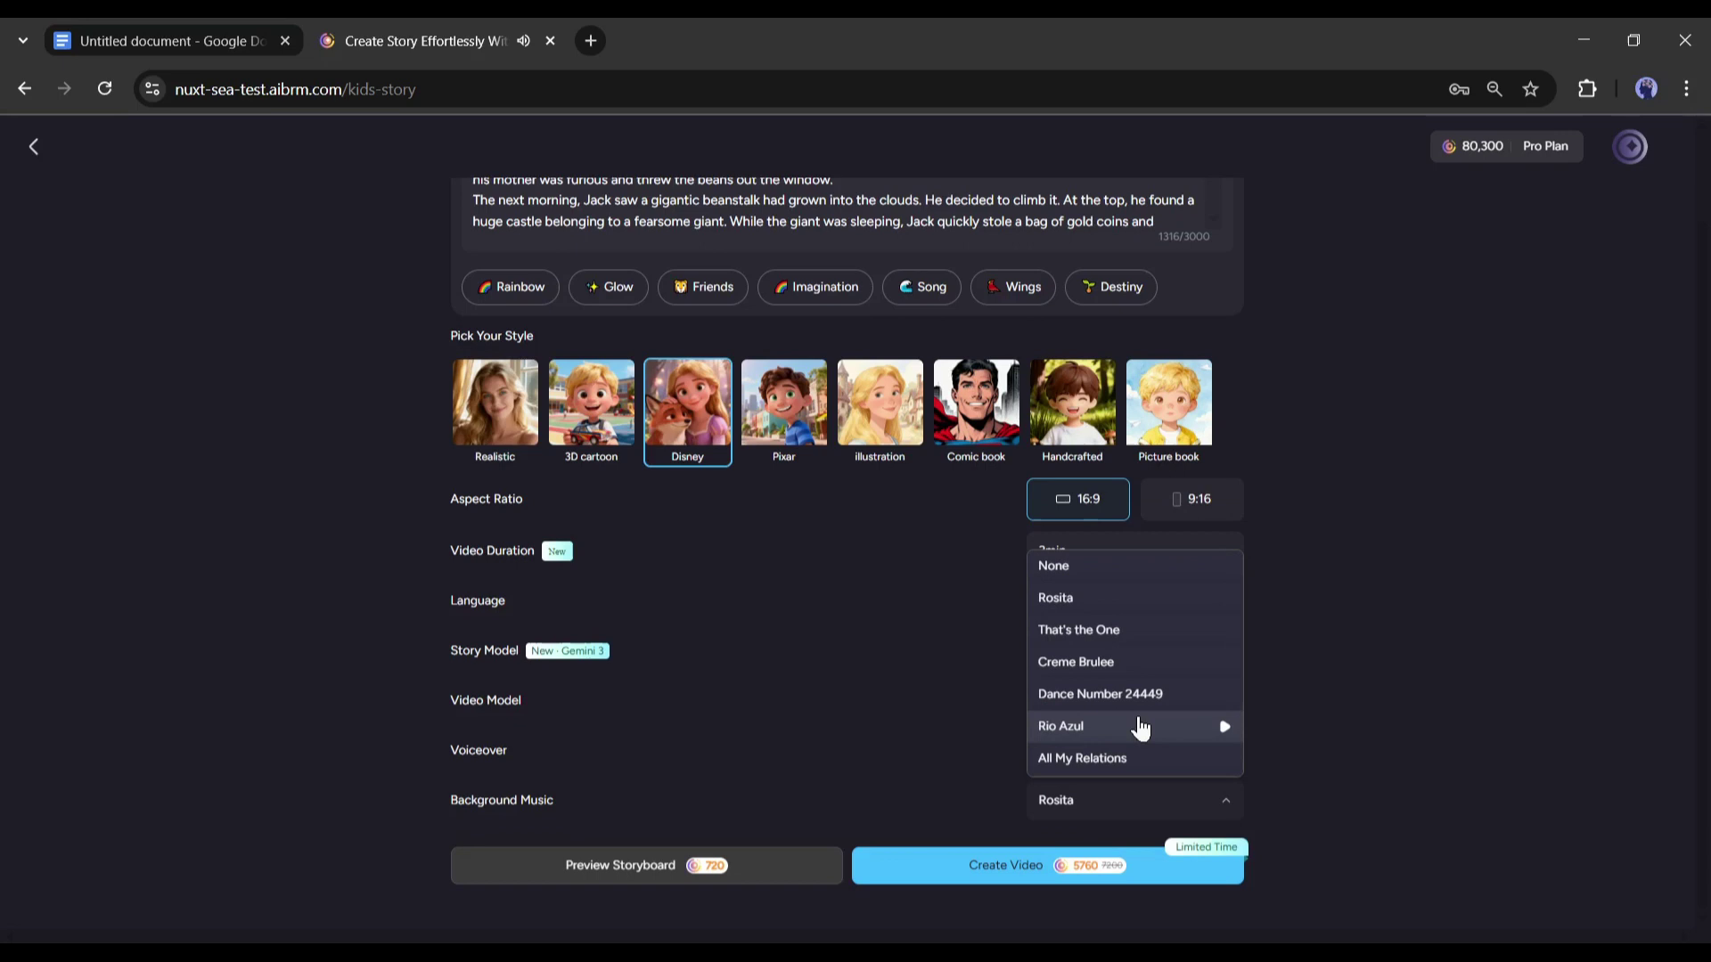
{"action": "scroll", "coordinate": [1099, 650], "scroll_direction": "down", "scroll_amount": 2}
{"action": "scroll", "coordinate": [1109, 672], "scroll_direction": "down", "scroll_amount": 3}
{"action": "scroll", "coordinate": [1196, 716], "scroll_direction": "down", "scroll_amount": 3}
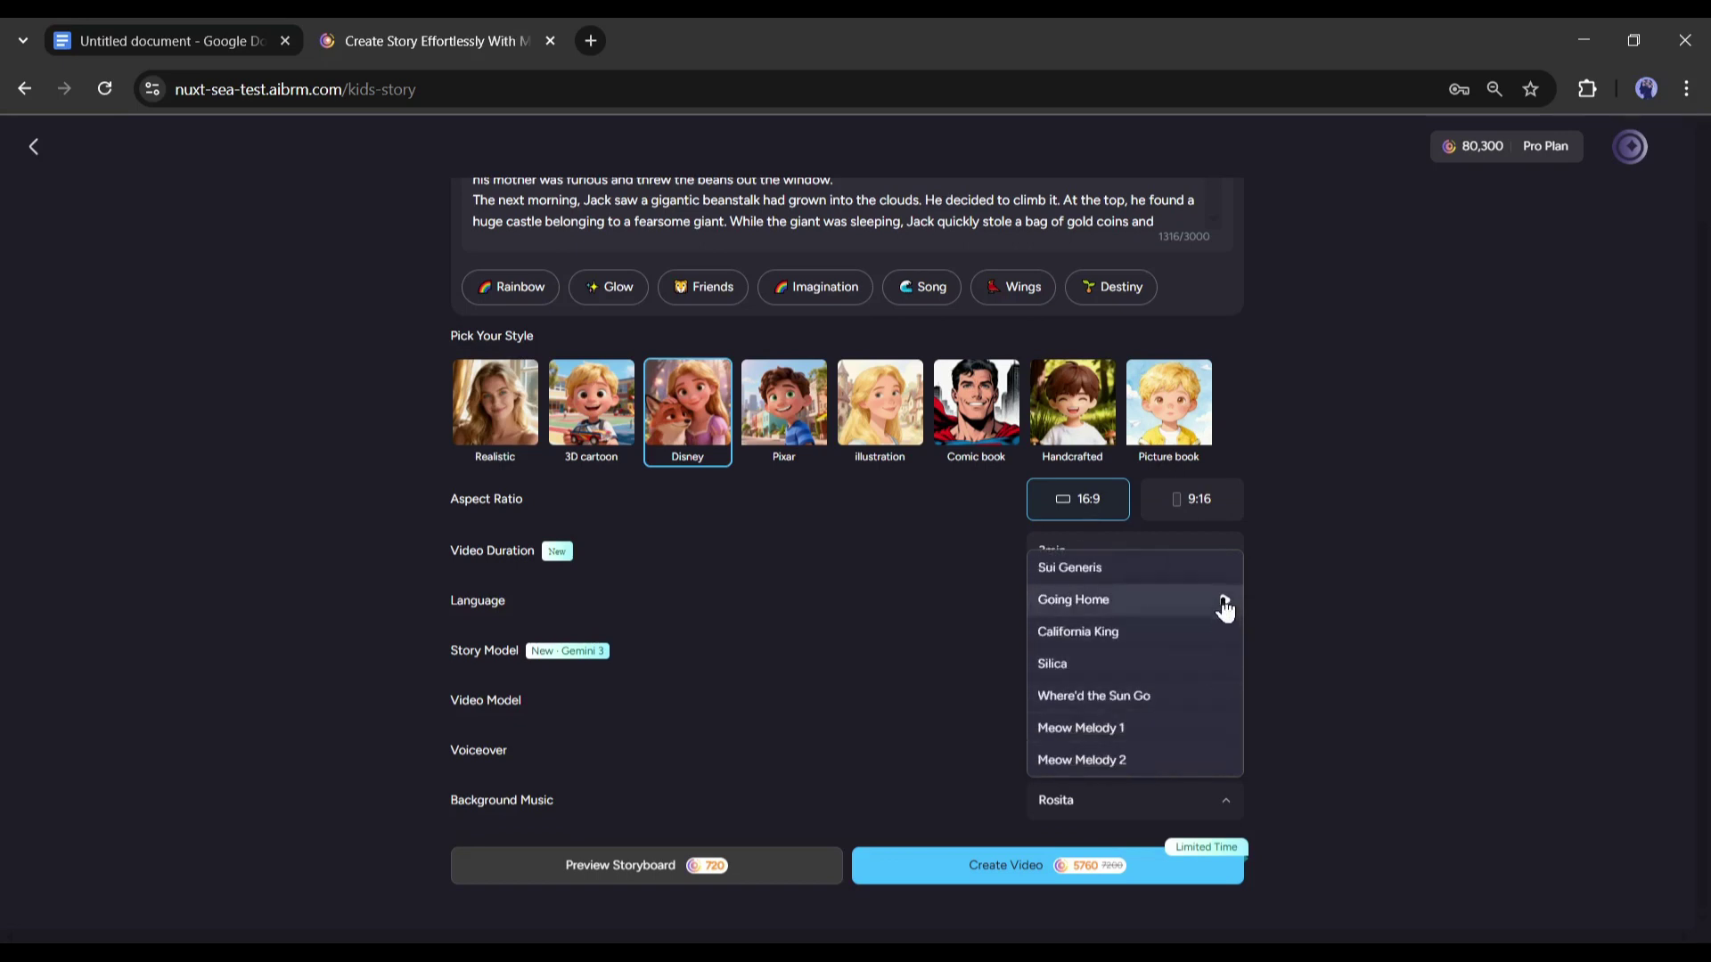
{"action": "scroll", "coordinate": [1204, 643], "scroll_direction": "up", "scroll_amount": 5}
{"action": "left_click", "coordinate": [1123, 733]}
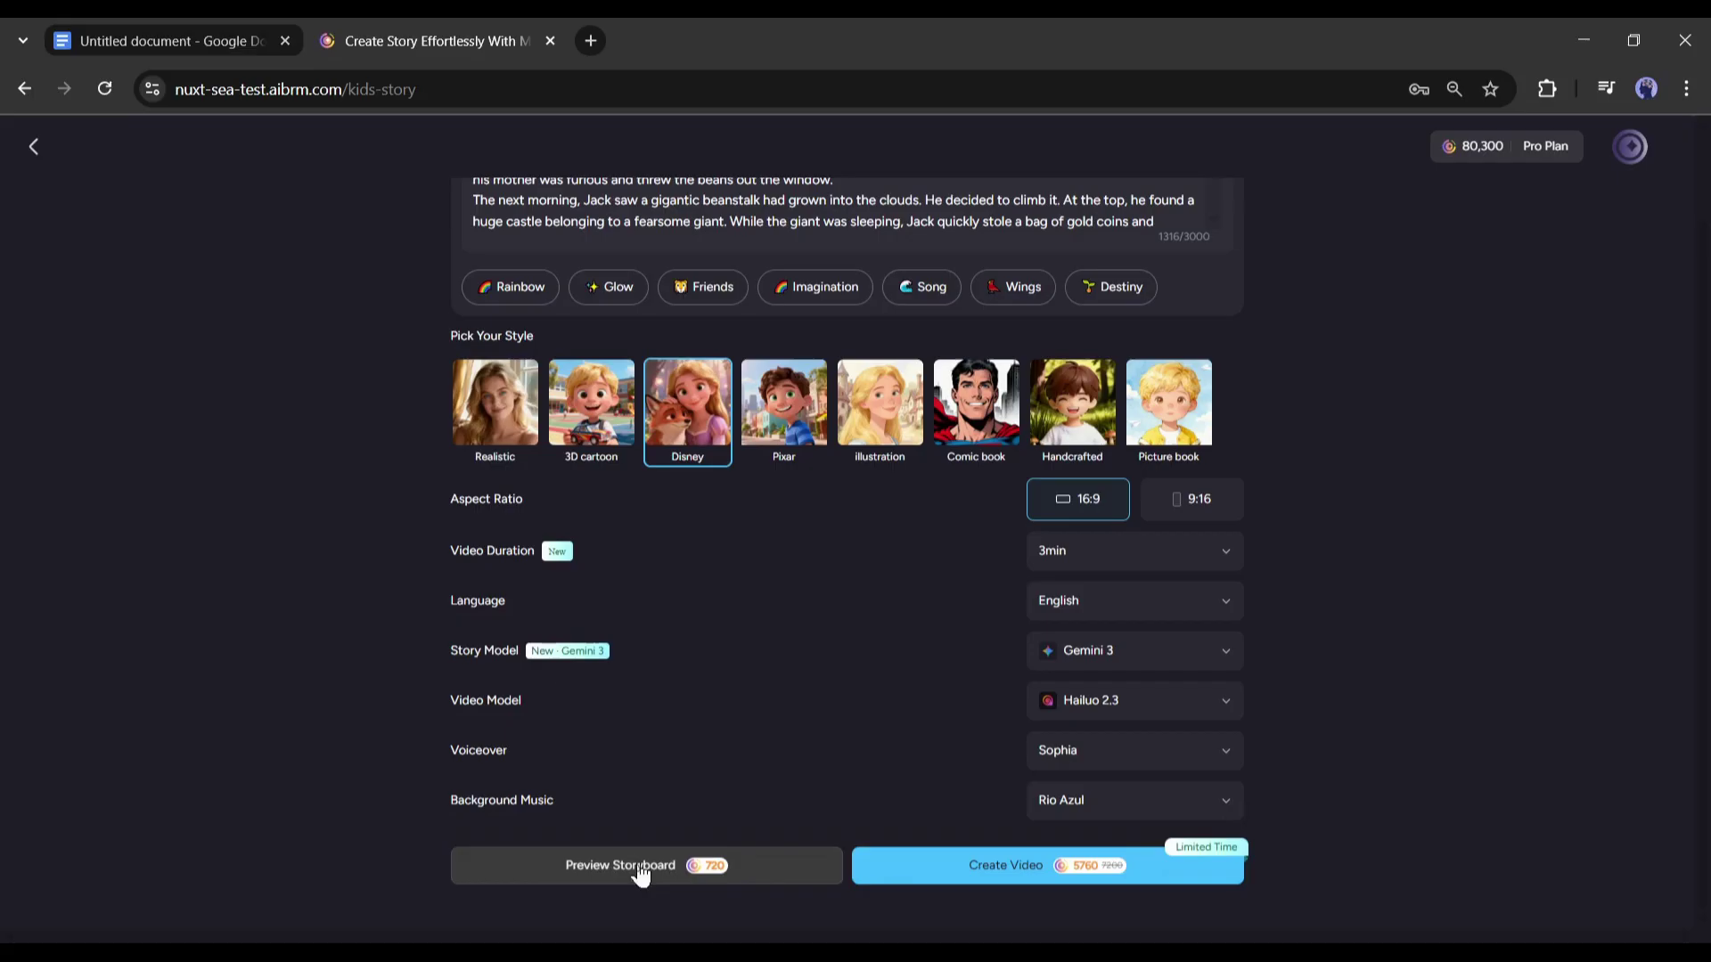
Generate the storyboard preview, producing 36 Jack and the Beanstalk scenes.
{"action": "left_click", "coordinate": [707, 869]}
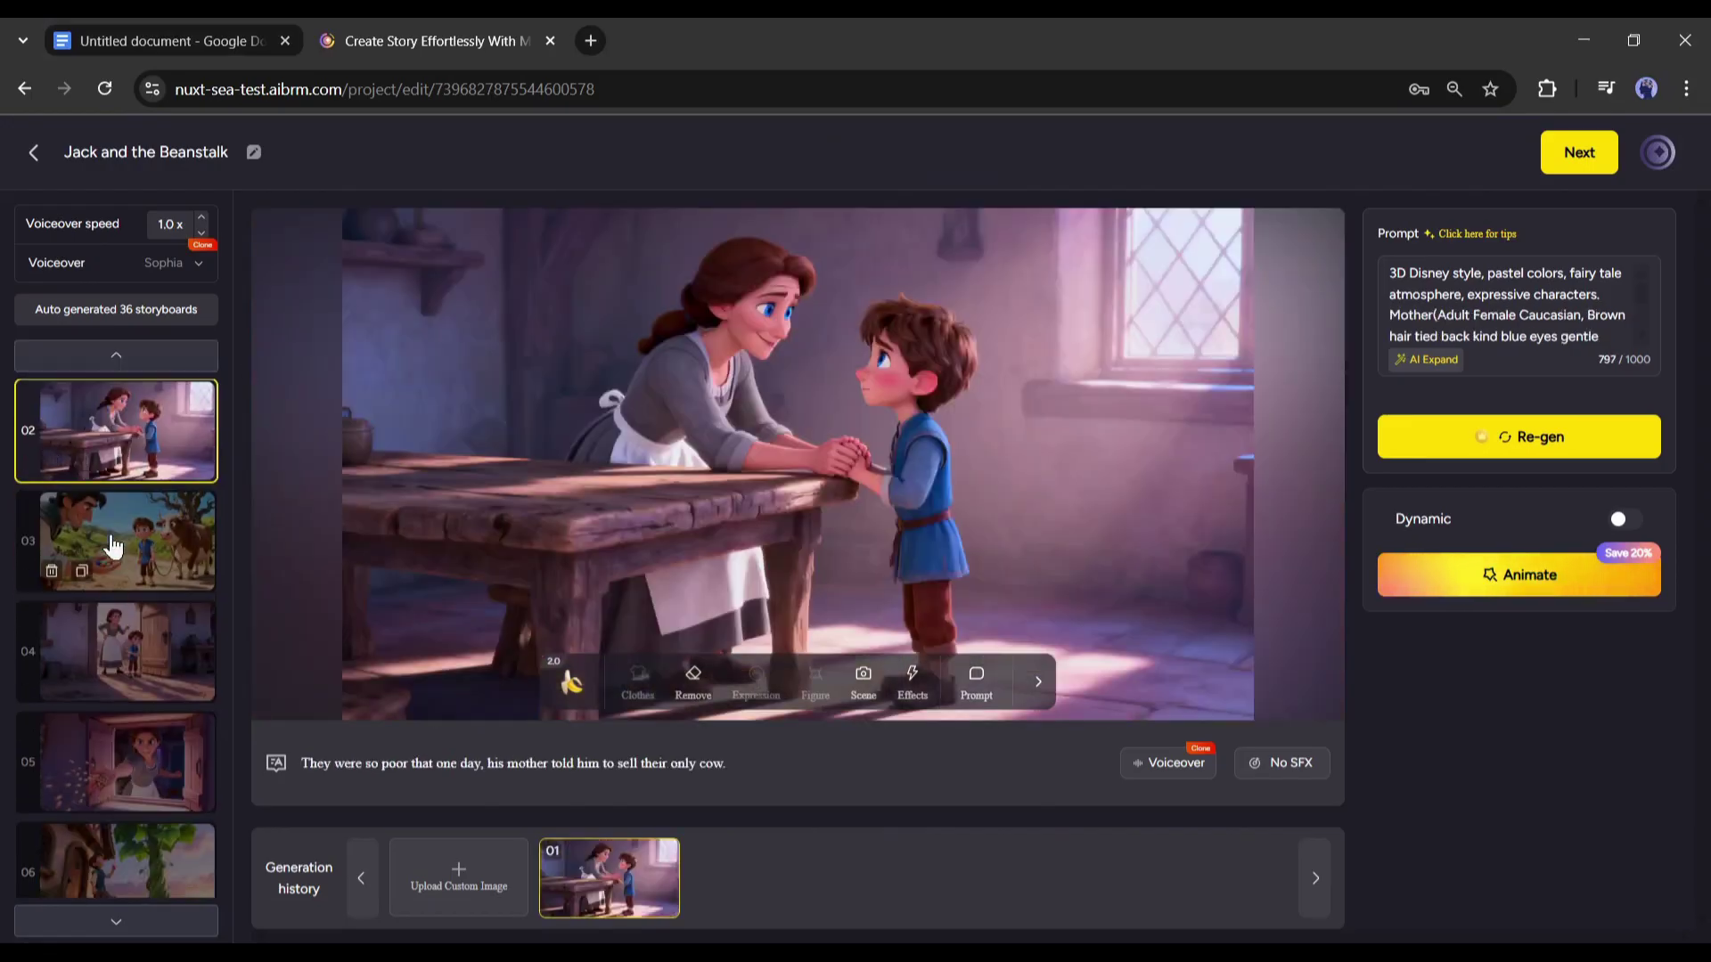
{"action": "scroll", "coordinate": [115, 523], "scroll_direction": "down", "scroll_amount": 2}
{"action": "scroll", "coordinate": [133, 563], "scroll_direction": "down", "scroll_amount": 1}
{"action": "scroll", "coordinate": [141, 513], "scroll_direction": "down", "scroll_amount": 1}
{"action": "scroll", "coordinate": [141, 521], "scroll_direction": "down", "scroll_amount": 1}
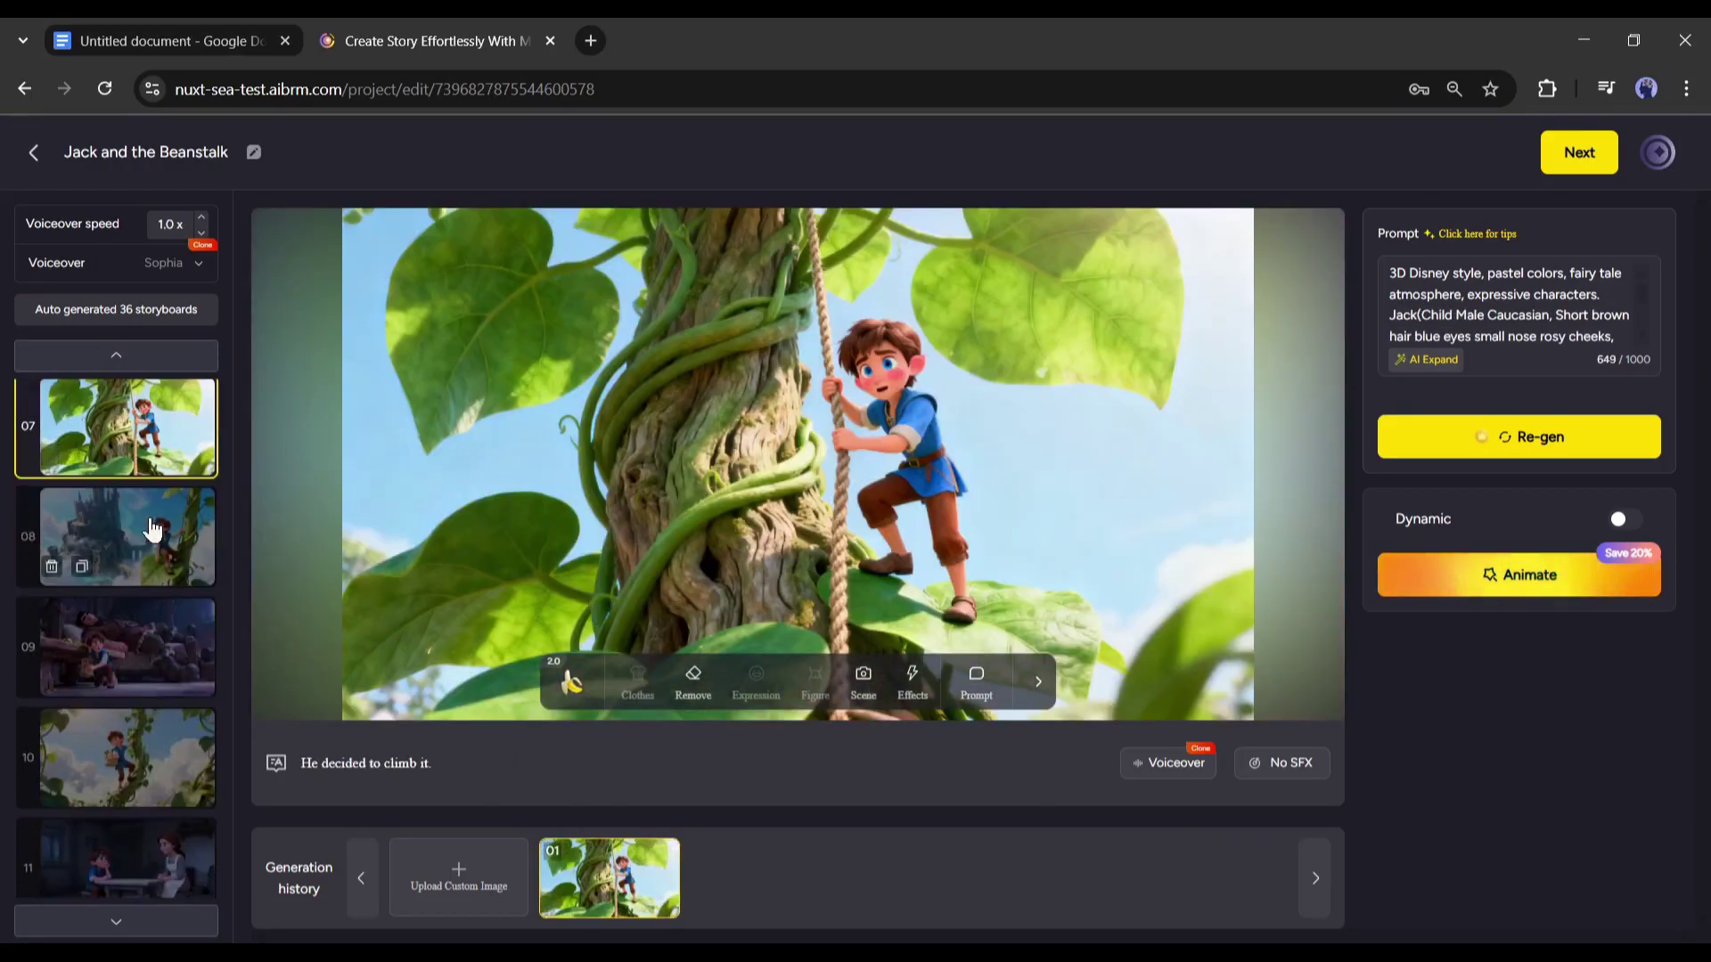
{"action": "scroll", "coordinate": [144, 528], "scroll_direction": "down", "scroll_amount": 1}
{"action": "scroll", "coordinate": [142, 534], "scroll_direction": "down", "scroll_amount": 1}
{"action": "scroll", "coordinate": [146, 550], "scroll_direction": "down", "scroll_amount": 2}
{"action": "scroll", "coordinate": [146, 551], "scroll_direction": "down", "scroll_amount": 1}
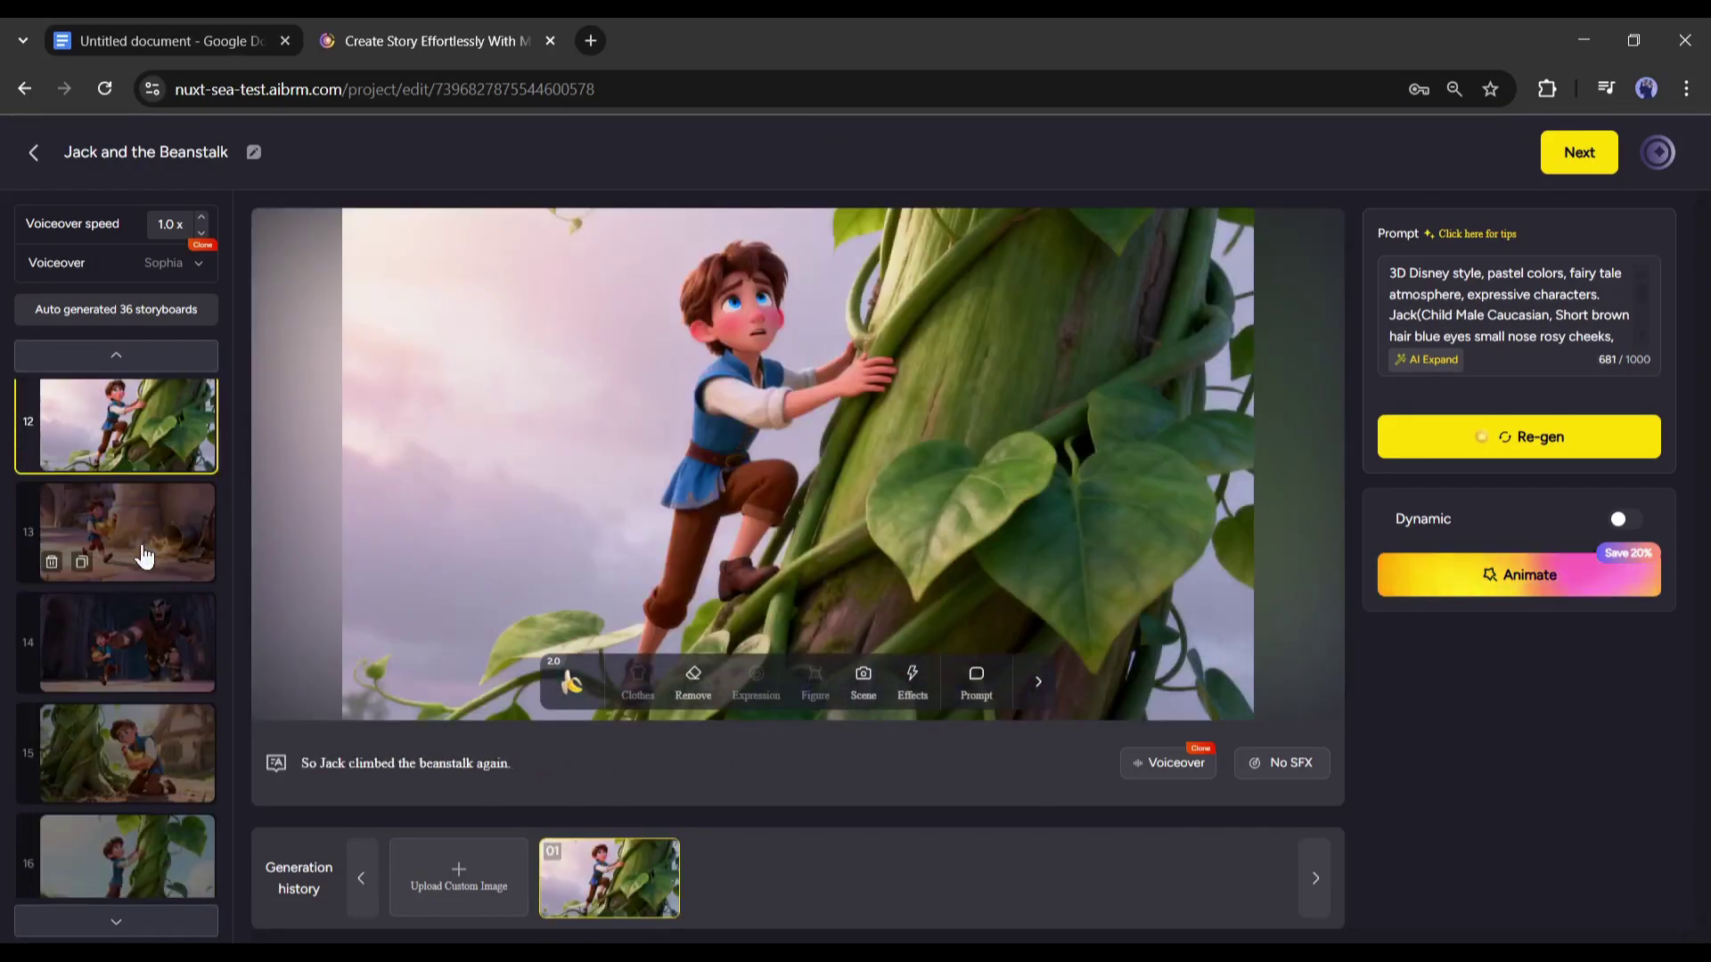
{"action": "scroll", "coordinate": [145, 553], "scroll_direction": "down", "scroll_amount": 2}
{"action": "scroll", "coordinate": [146, 554], "scroll_direction": "down", "scroll_amount": 1}
{"action": "scroll", "coordinate": [143, 556], "scroll_direction": "down", "scroll_amount": 1}
{"action": "scroll", "coordinate": [144, 556], "scroll_direction": "down", "scroll_amount": 1}
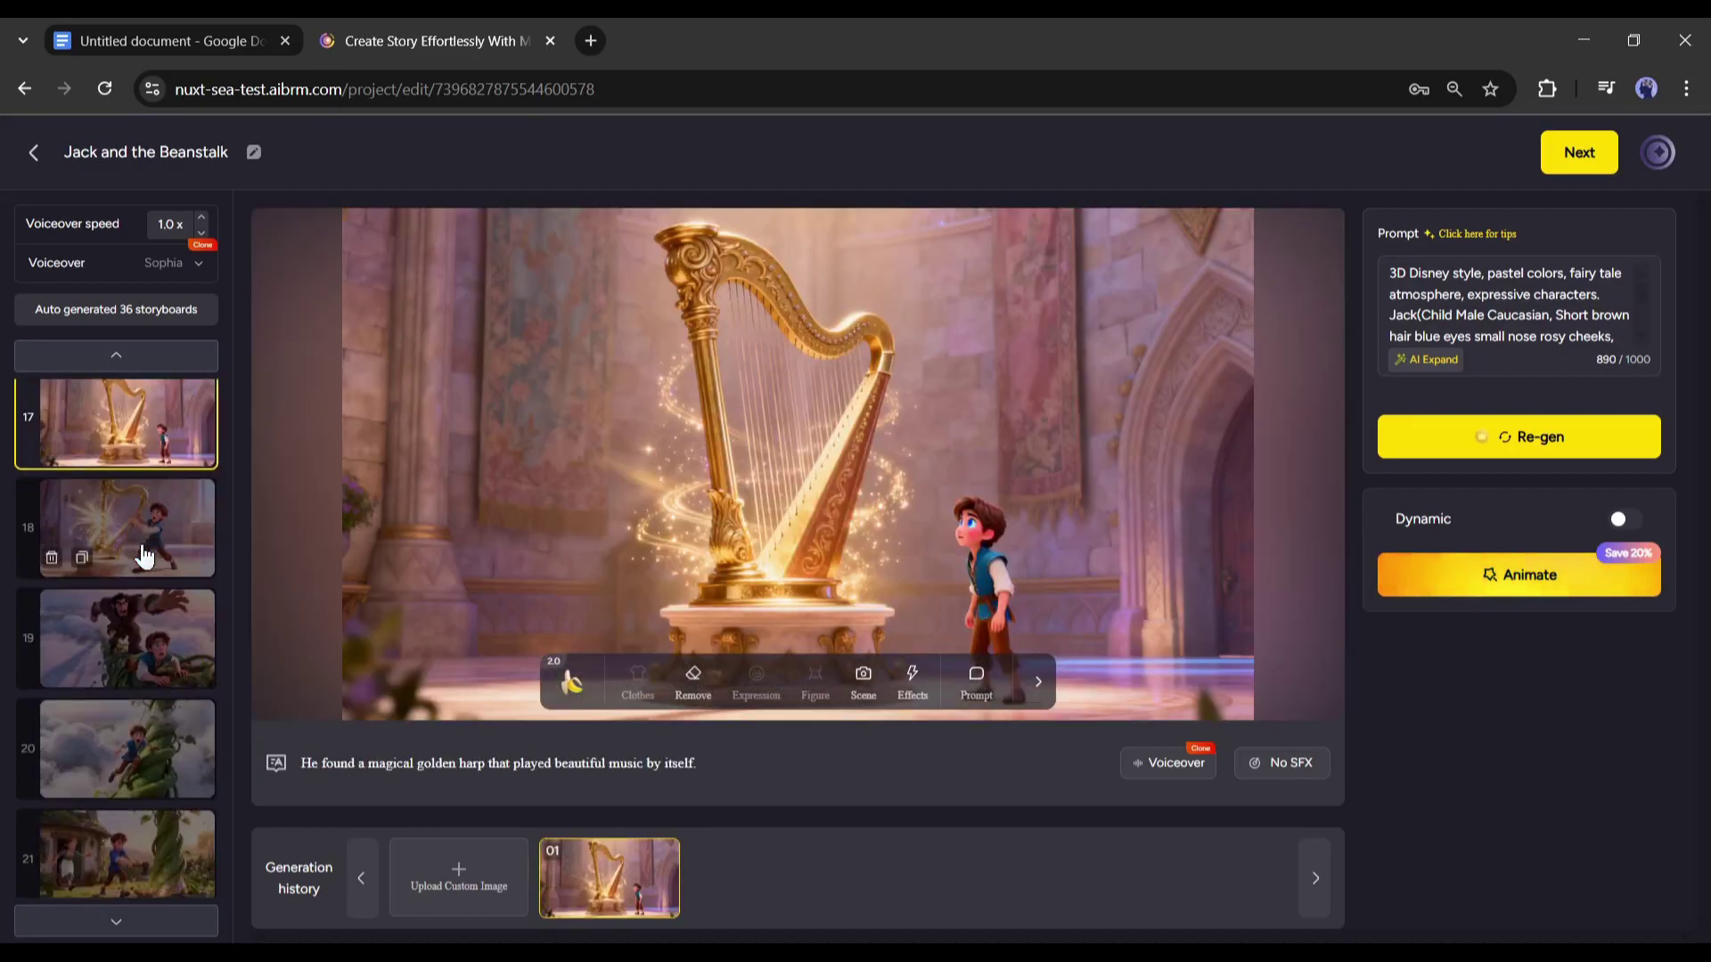
{"action": "scroll", "coordinate": [142, 556], "scroll_direction": "down", "scroll_amount": 2}
{"action": "scroll", "coordinate": [143, 556], "scroll_direction": "down", "scroll_amount": 1}
{"action": "scroll", "coordinate": [143, 556], "scroll_direction": "down", "scroll_amount": 1}
{"action": "scroll", "coordinate": [143, 556], "scroll_direction": "down", "scroll_amount": 1}
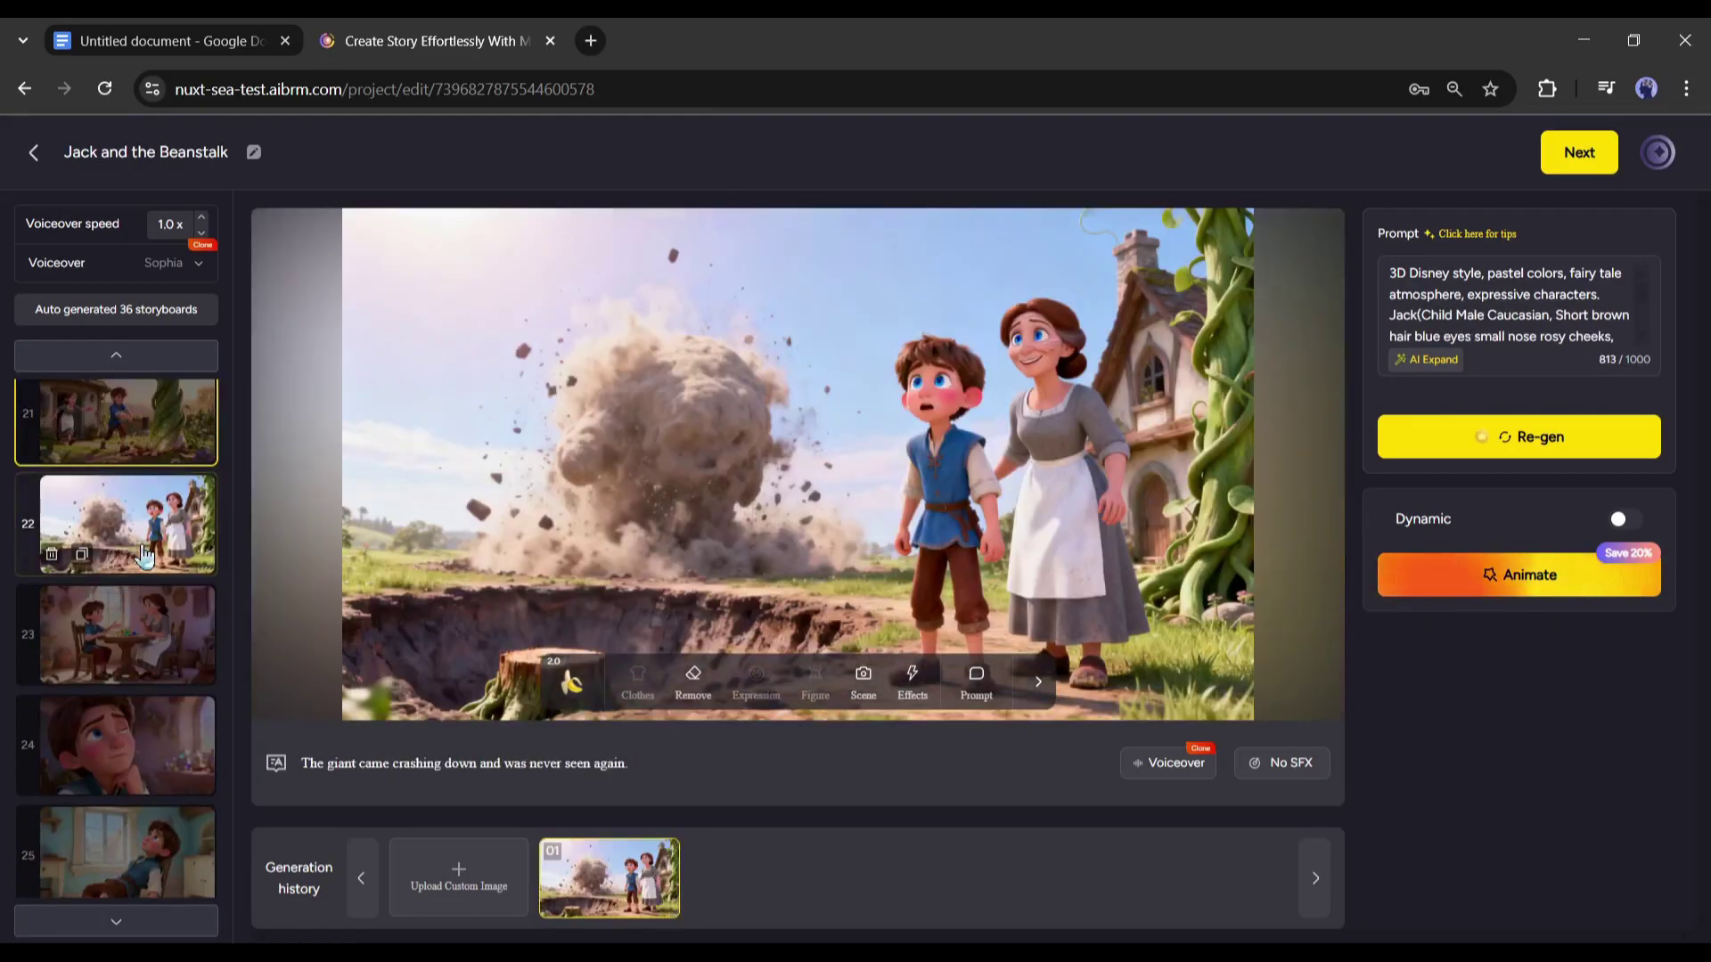
{"action": "scroll", "coordinate": [142, 556], "scroll_direction": "down", "scroll_amount": 1}
{"action": "scroll", "coordinate": [144, 556], "scroll_direction": "down", "scroll_amount": 1}
{"action": "scroll", "coordinate": [144, 556], "scroll_direction": "down", "scroll_amount": 1}
{"action": "scroll", "coordinate": [144, 554], "scroll_direction": "down", "scroll_amount": 1}
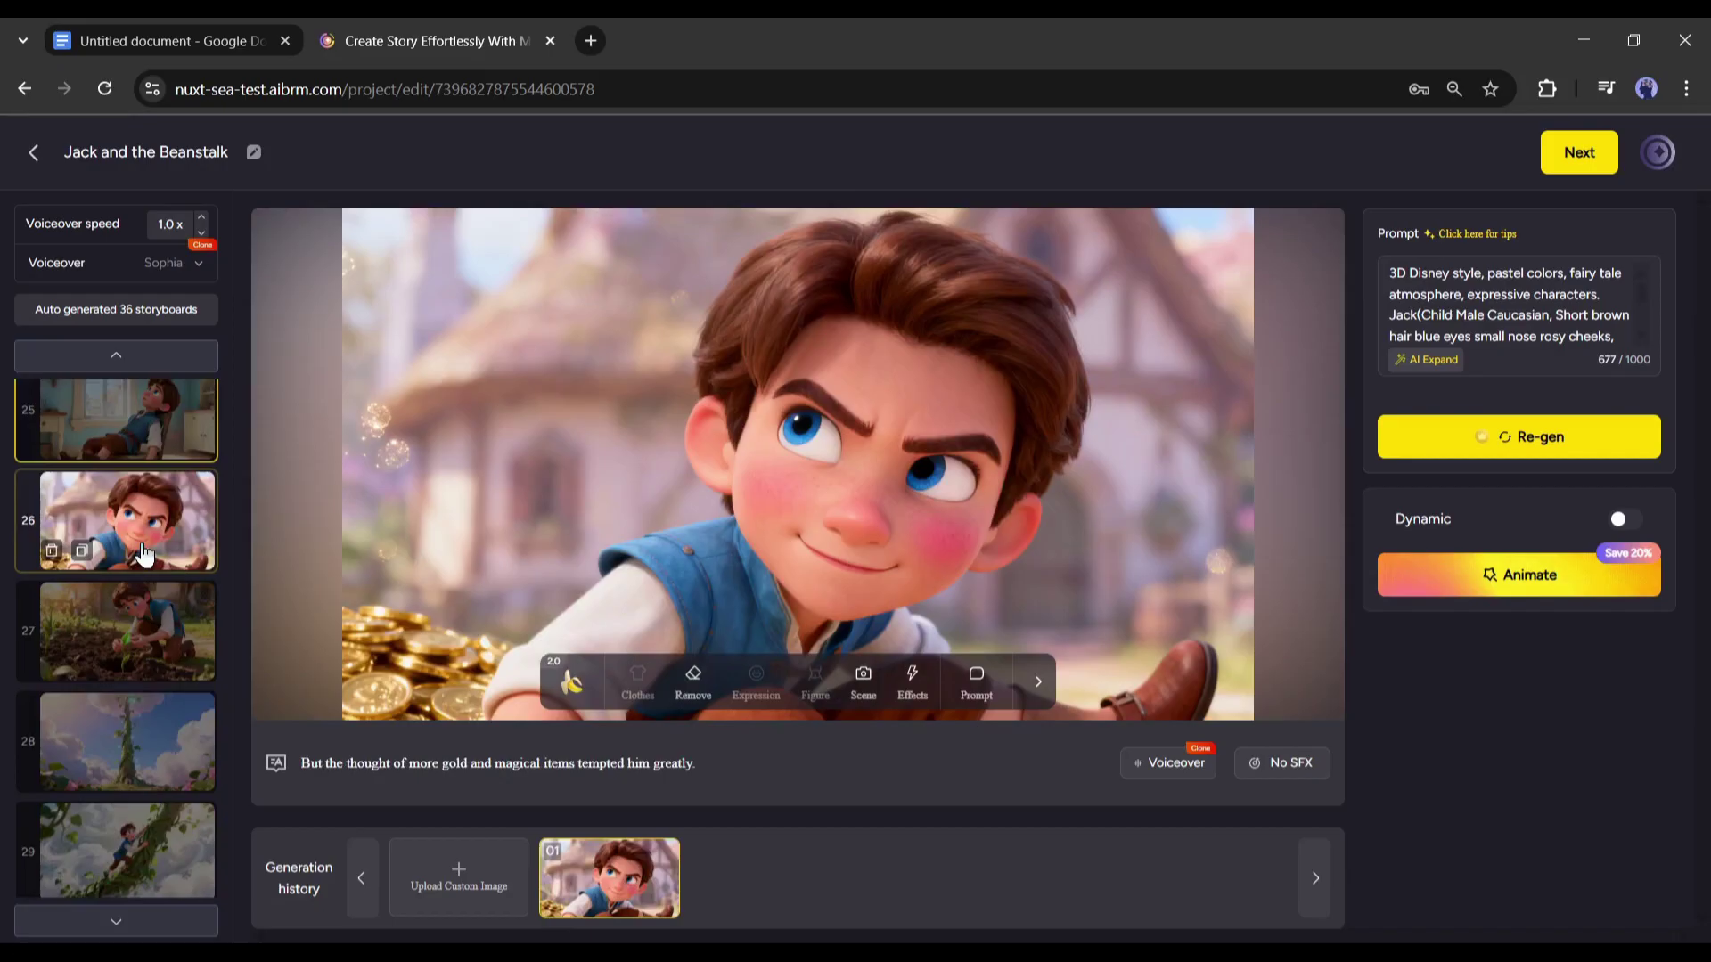
{"action": "scroll", "coordinate": [146, 552], "scroll_direction": "down", "scroll_amount": 1}
{"action": "scroll", "coordinate": [145, 549], "scroll_direction": "down", "scroll_amount": 1}
{"action": "scroll", "coordinate": [144, 542], "scroll_direction": "down", "scroll_amount": 1}
{"action": "scroll", "coordinate": [144, 543], "scroll_direction": "down", "scroll_amount": 1}
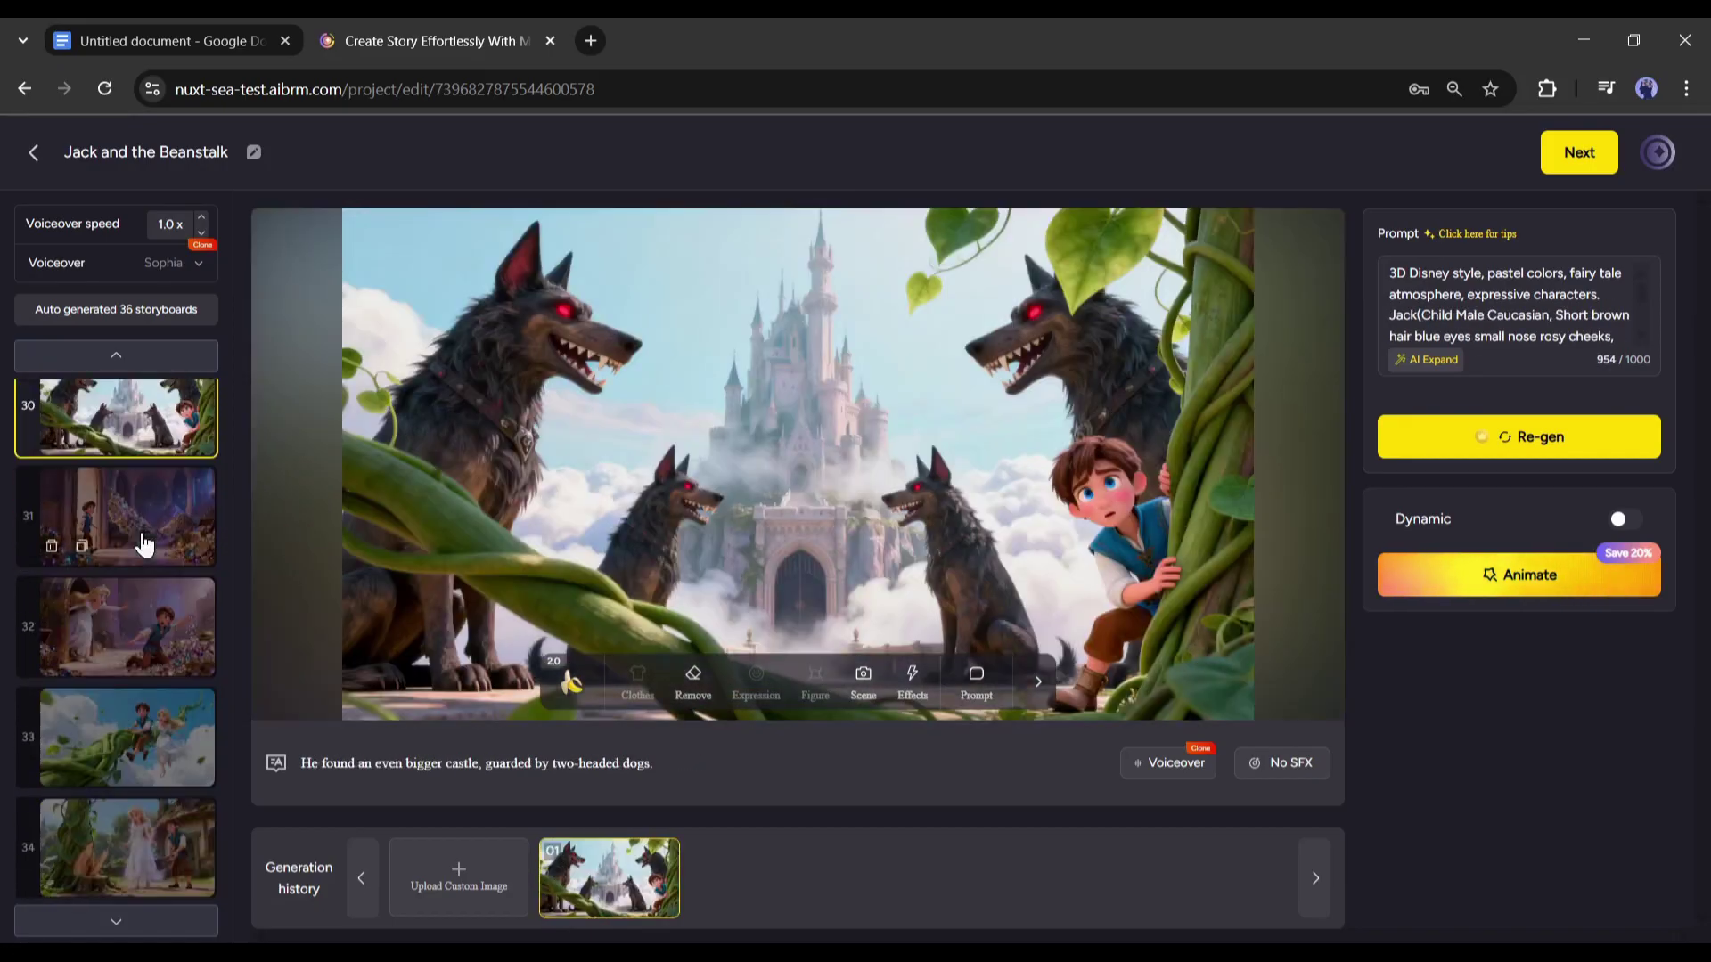
{"action": "scroll", "coordinate": [144, 542], "scroll_direction": "down", "scroll_amount": 1}
{"action": "scroll", "coordinate": [144, 542], "scroll_direction": "down", "scroll_amount": 1}
{"action": "scroll", "coordinate": [145, 544], "scroll_direction": "down", "scroll_amount": 1}
Review the final storyboard scenes 34, 35 and 36.
{"action": "left_click", "coordinate": [155, 611]}
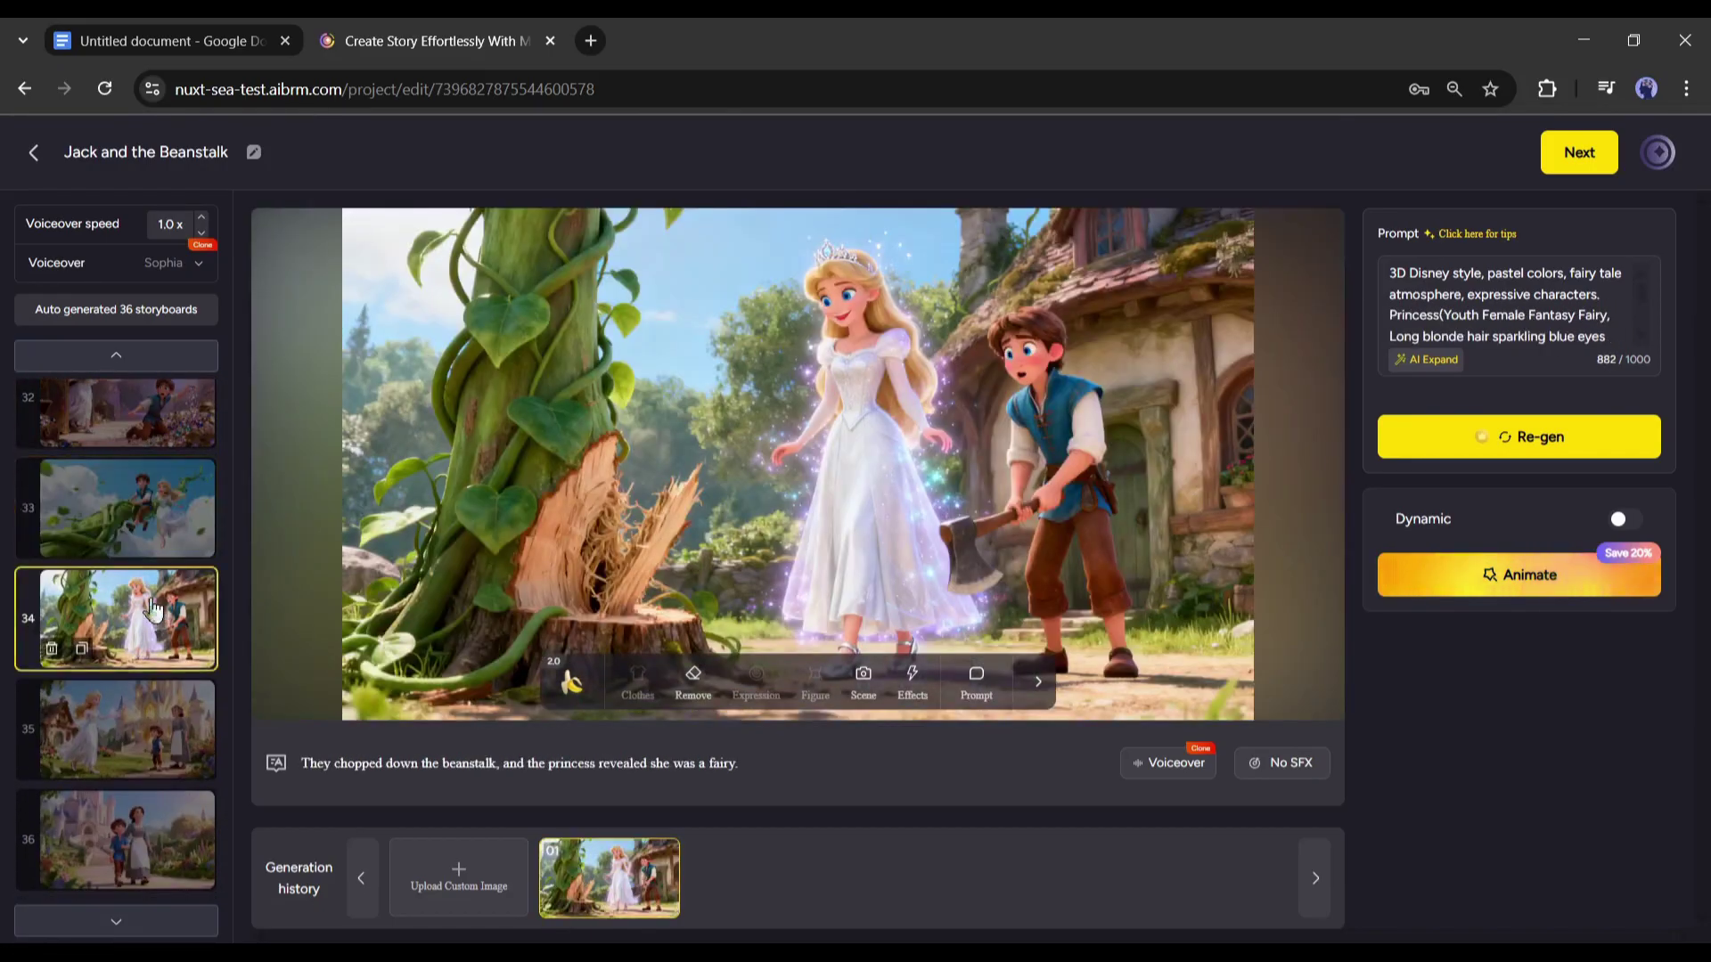
{"action": "left_click", "coordinate": [125, 705]}
{"action": "left_click", "coordinate": [161, 802]}
{"action": "scroll", "coordinate": [162, 802], "scroll_direction": "up", "scroll_amount": 5}
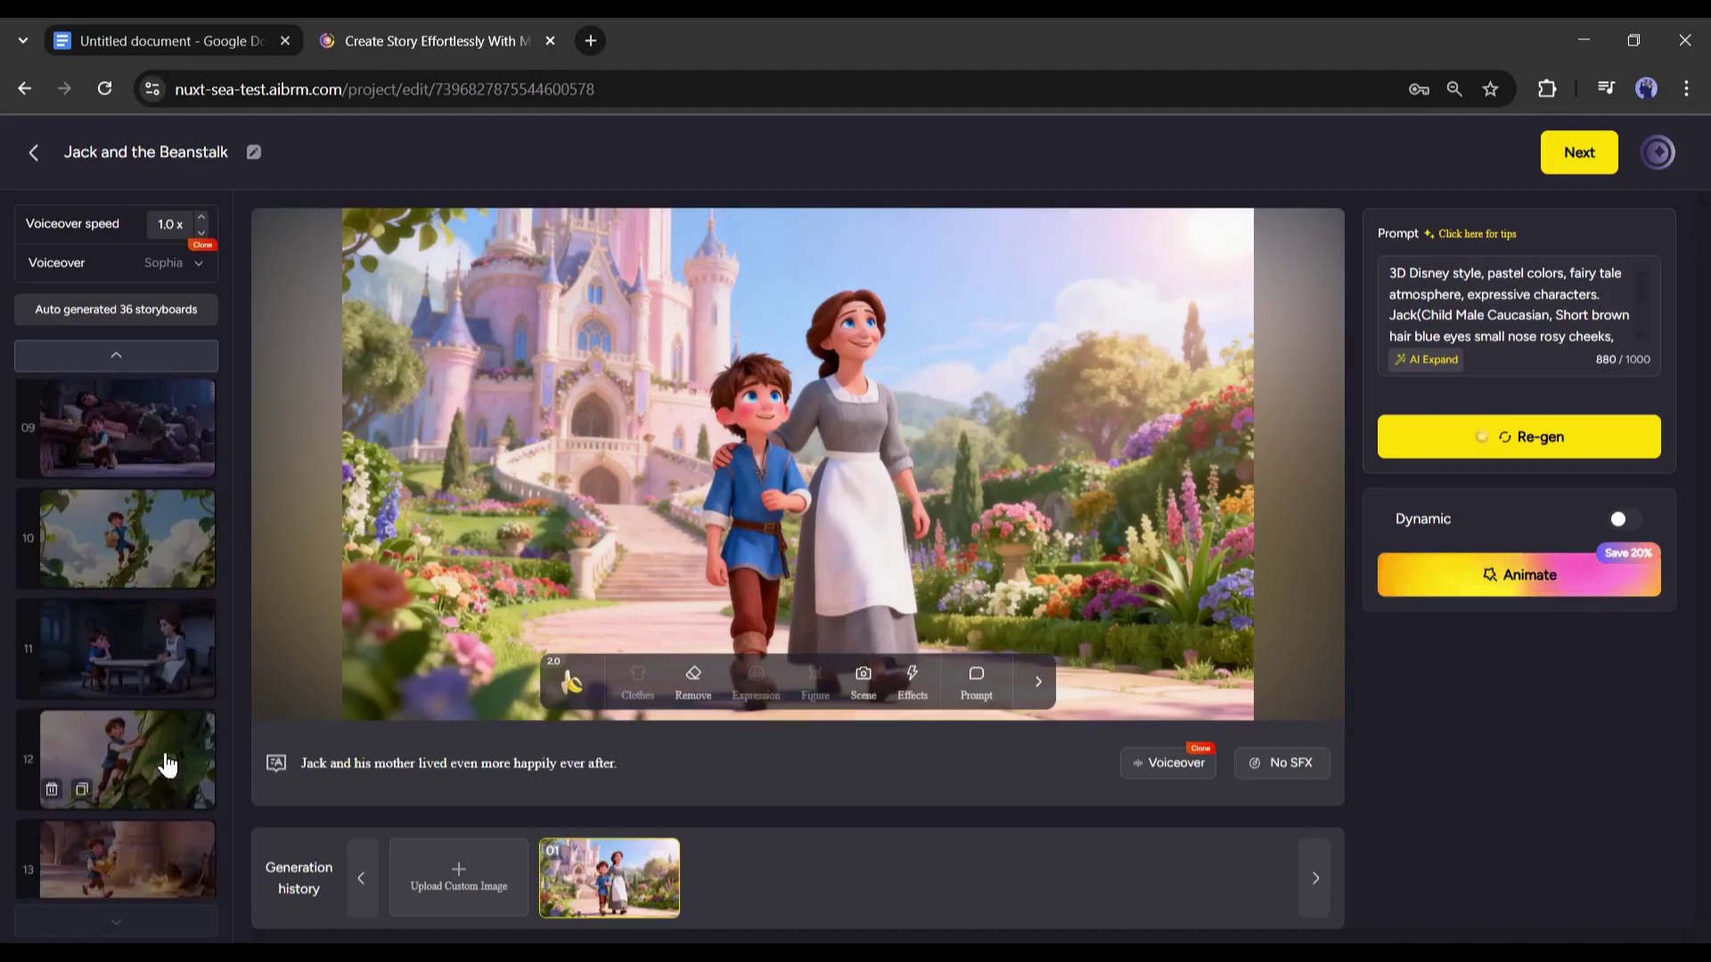
{"action": "scroll", "coordinate": [160, 764], "scroll_direction": "up", "scroll_amount": 10}
Regenerate scene 10 with the gold bag and compare image versions 01 and 02.
{"action": "left_click", "coordinate": [162, 615]}
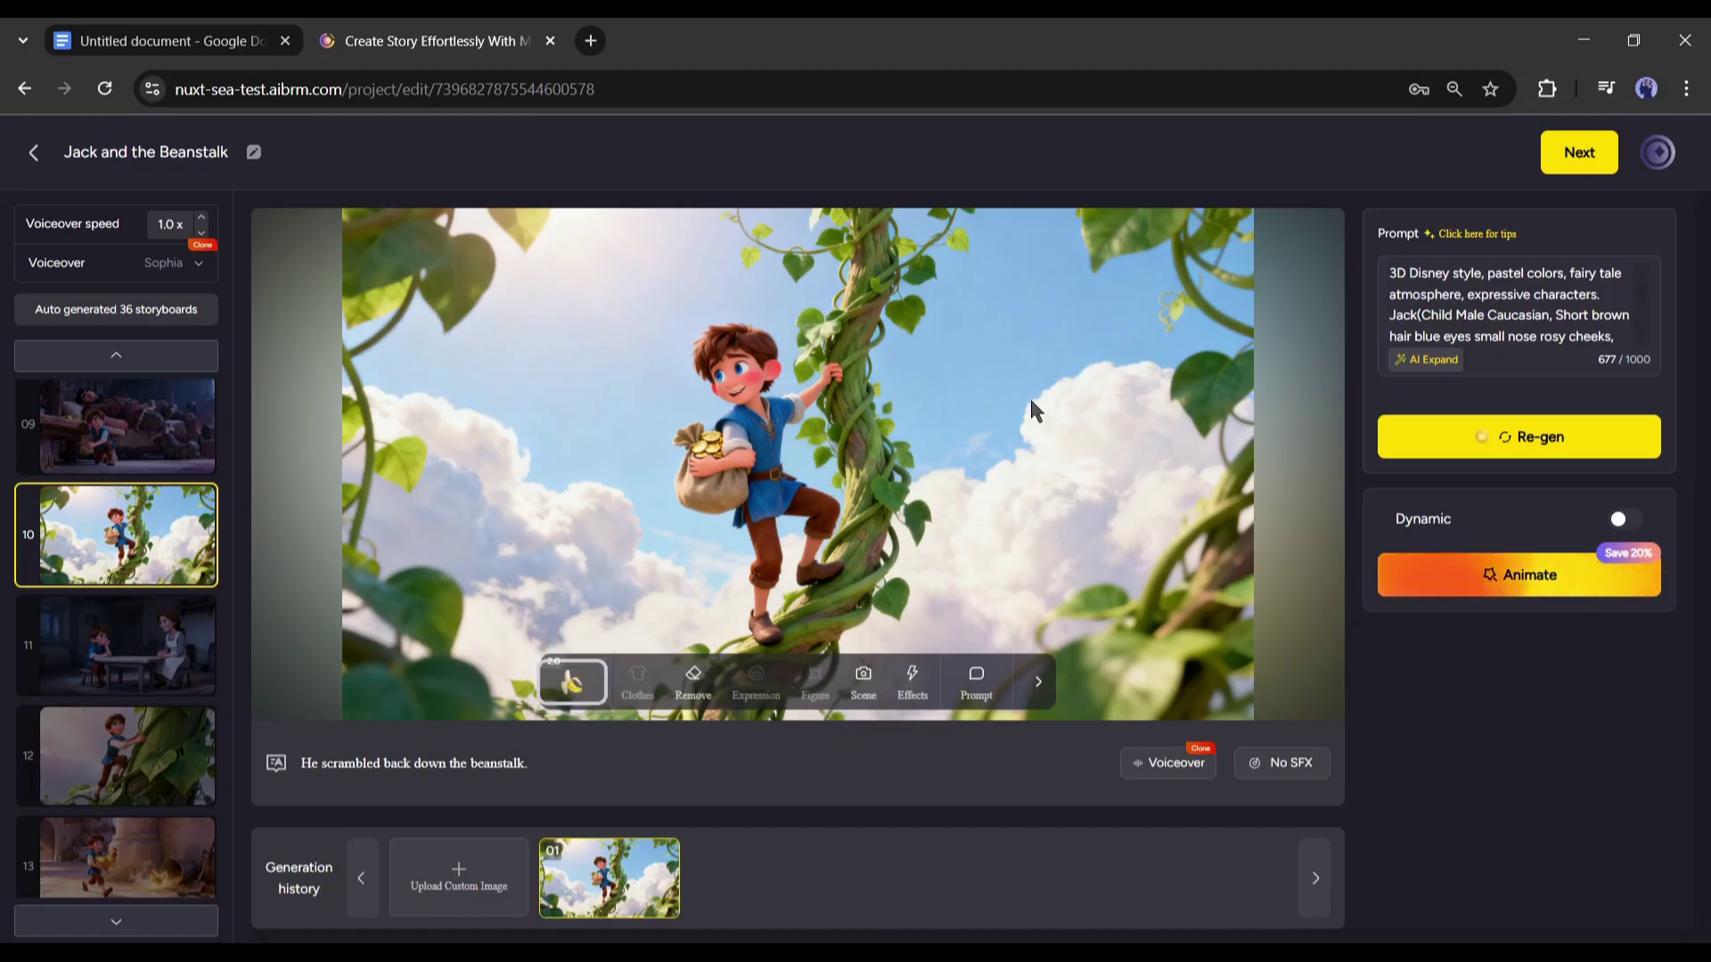
{"action": "left_click", "coordinate": [1451, 273]}
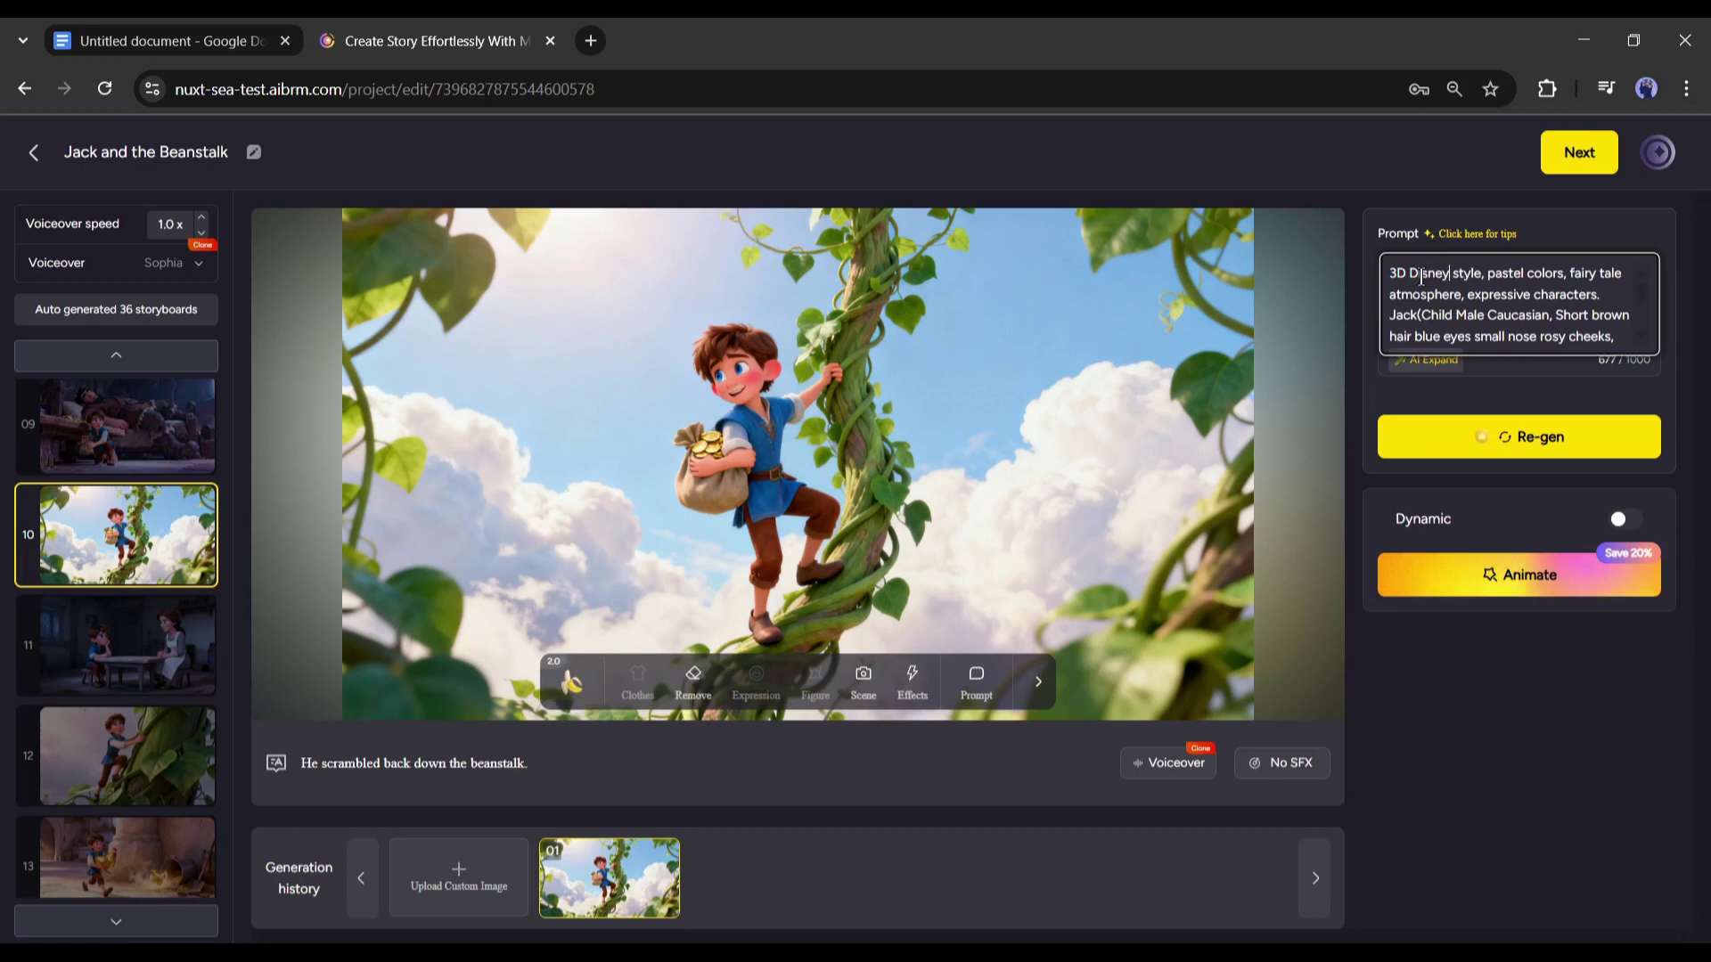
{"action": "left_click", "coordinate": [1458, 387]}
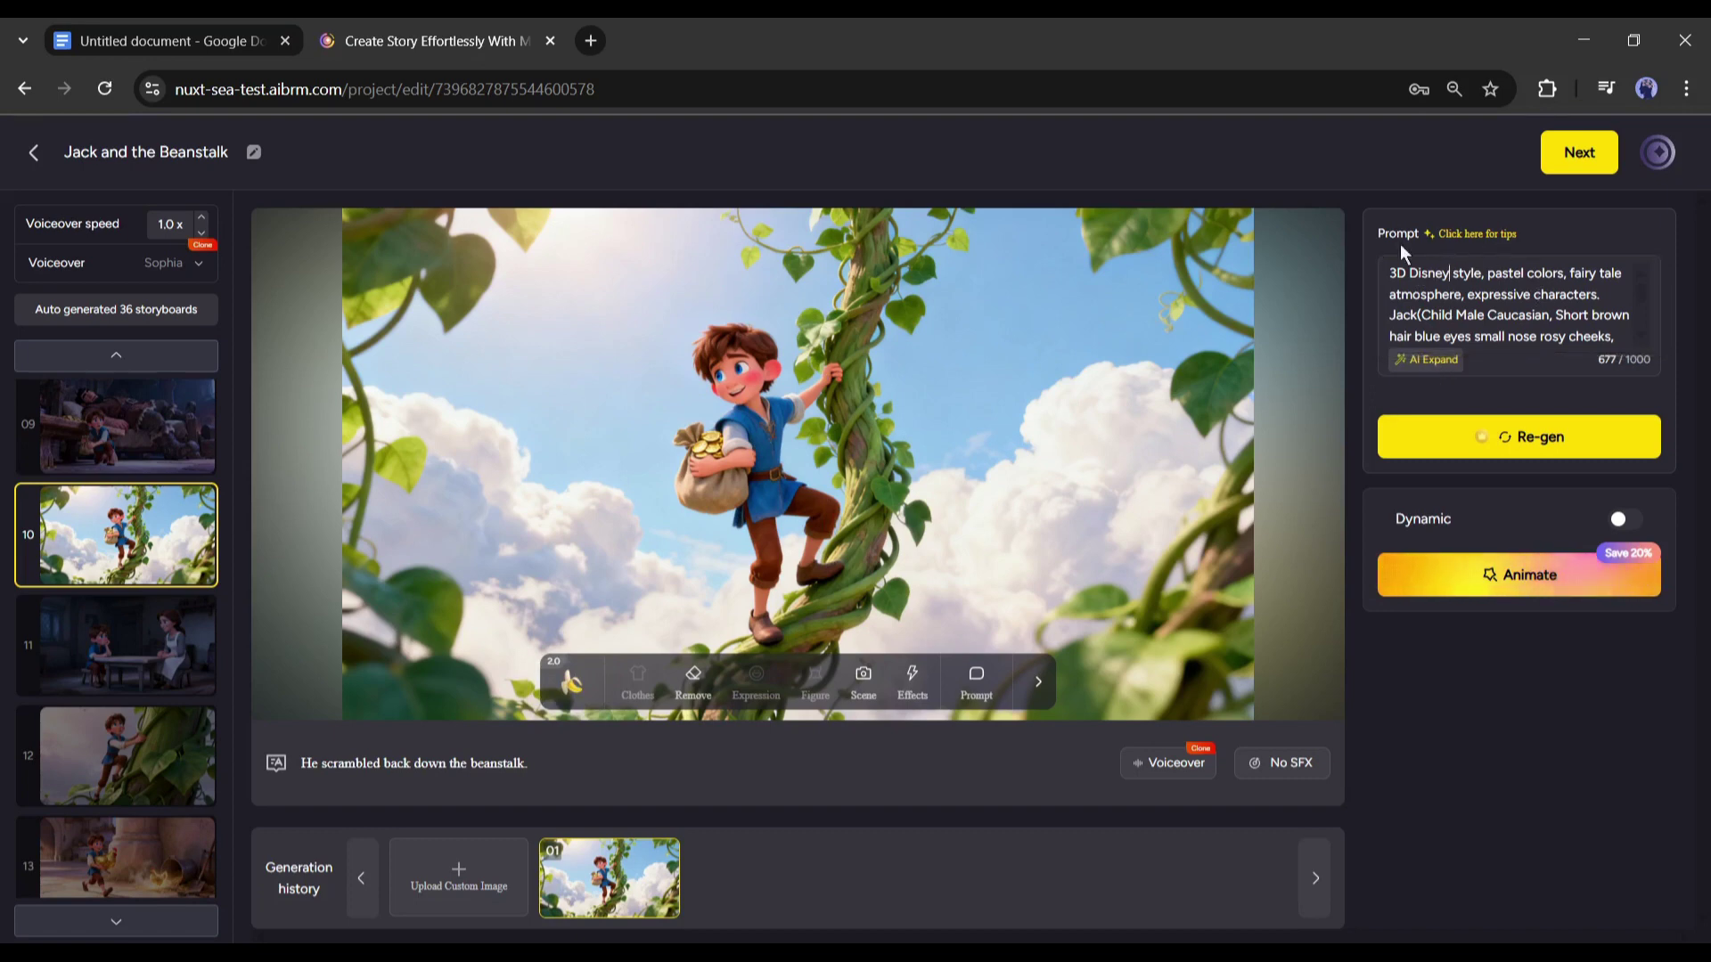
{"action": "scroll", "coordinate": [1481, 302], "scroll_direction": "down", "scroll_amount": 5}
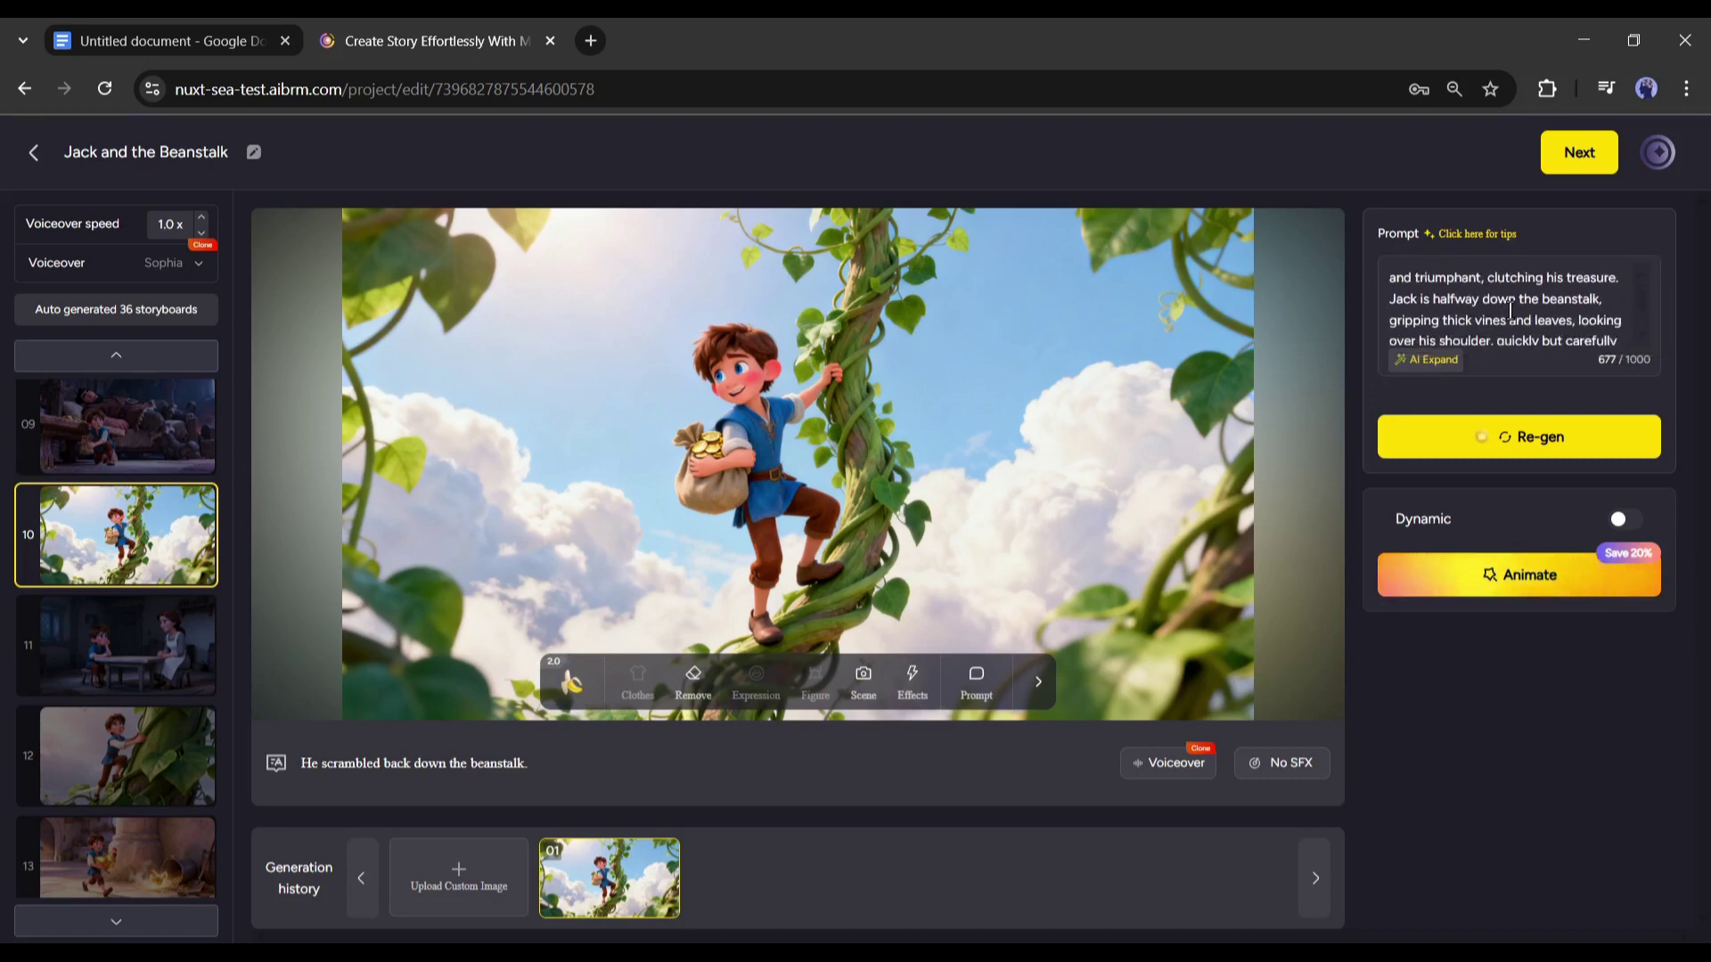
{"action": "scroll", "coordinate": [1497, 311], "scroll_direction": "down", "scroll_amount": 3}
{"action": "scroll", "coordinate": [1522, 318], "scroll_direction": "down", "scroll_amount": 2}
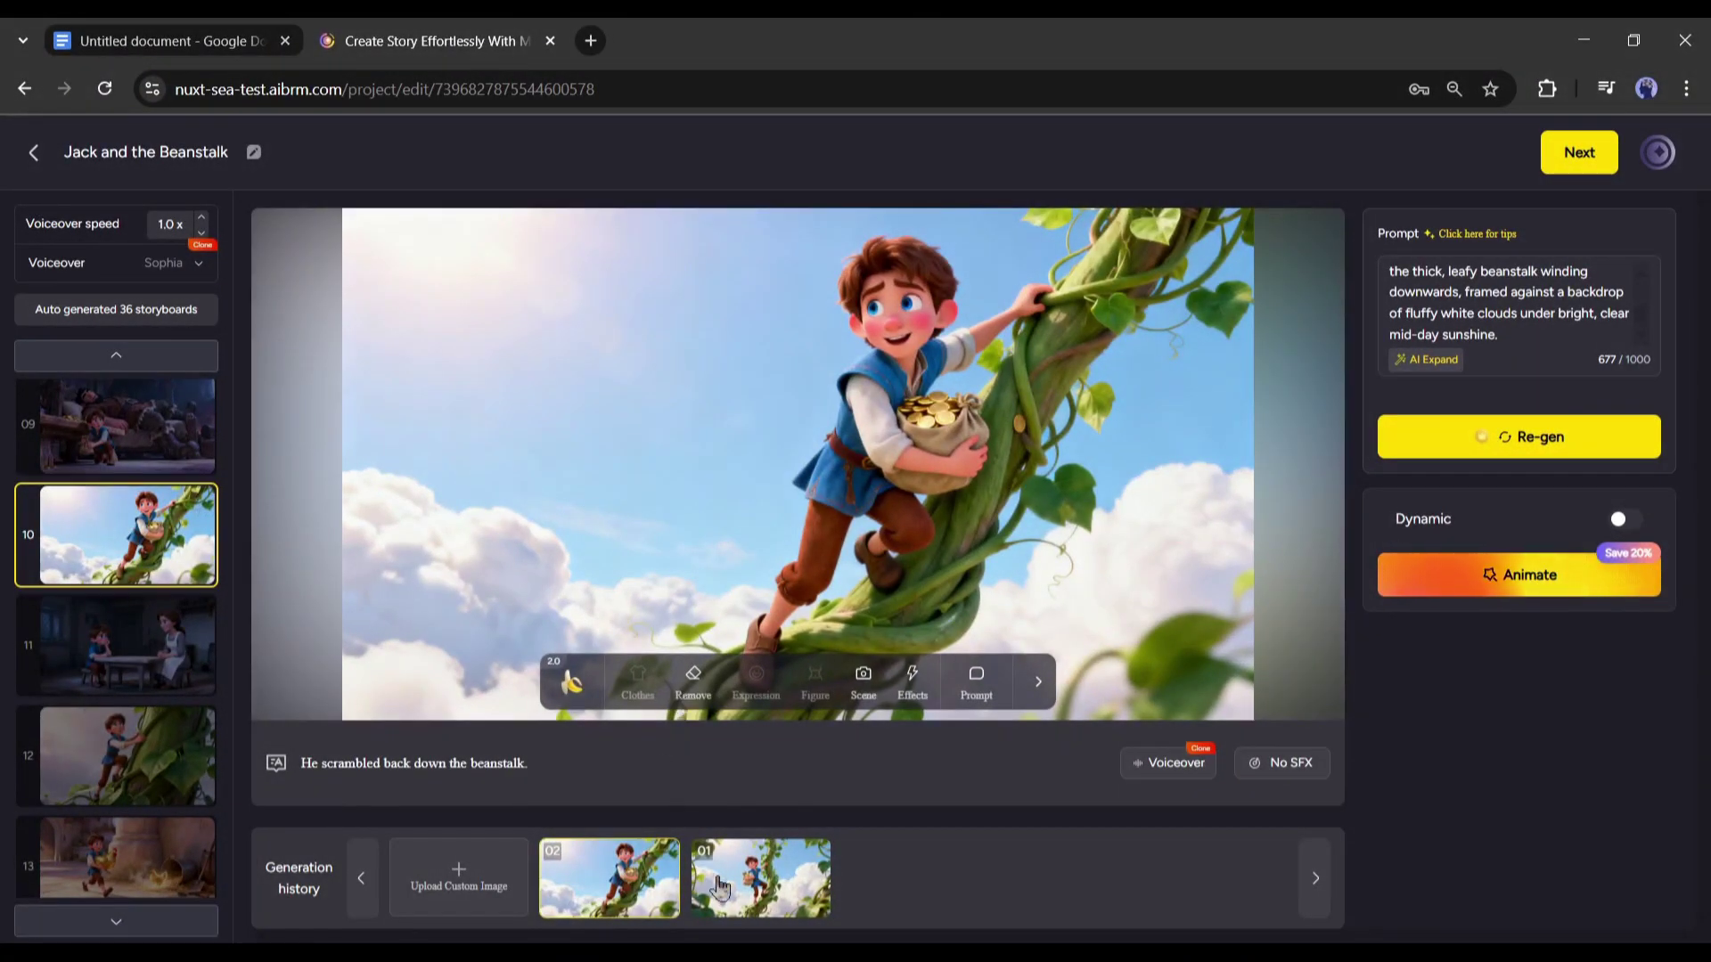
{"action": "left_click", "coordinate": [721, 898]}
{"action": "left_click", "coordinate": [601, 892]}
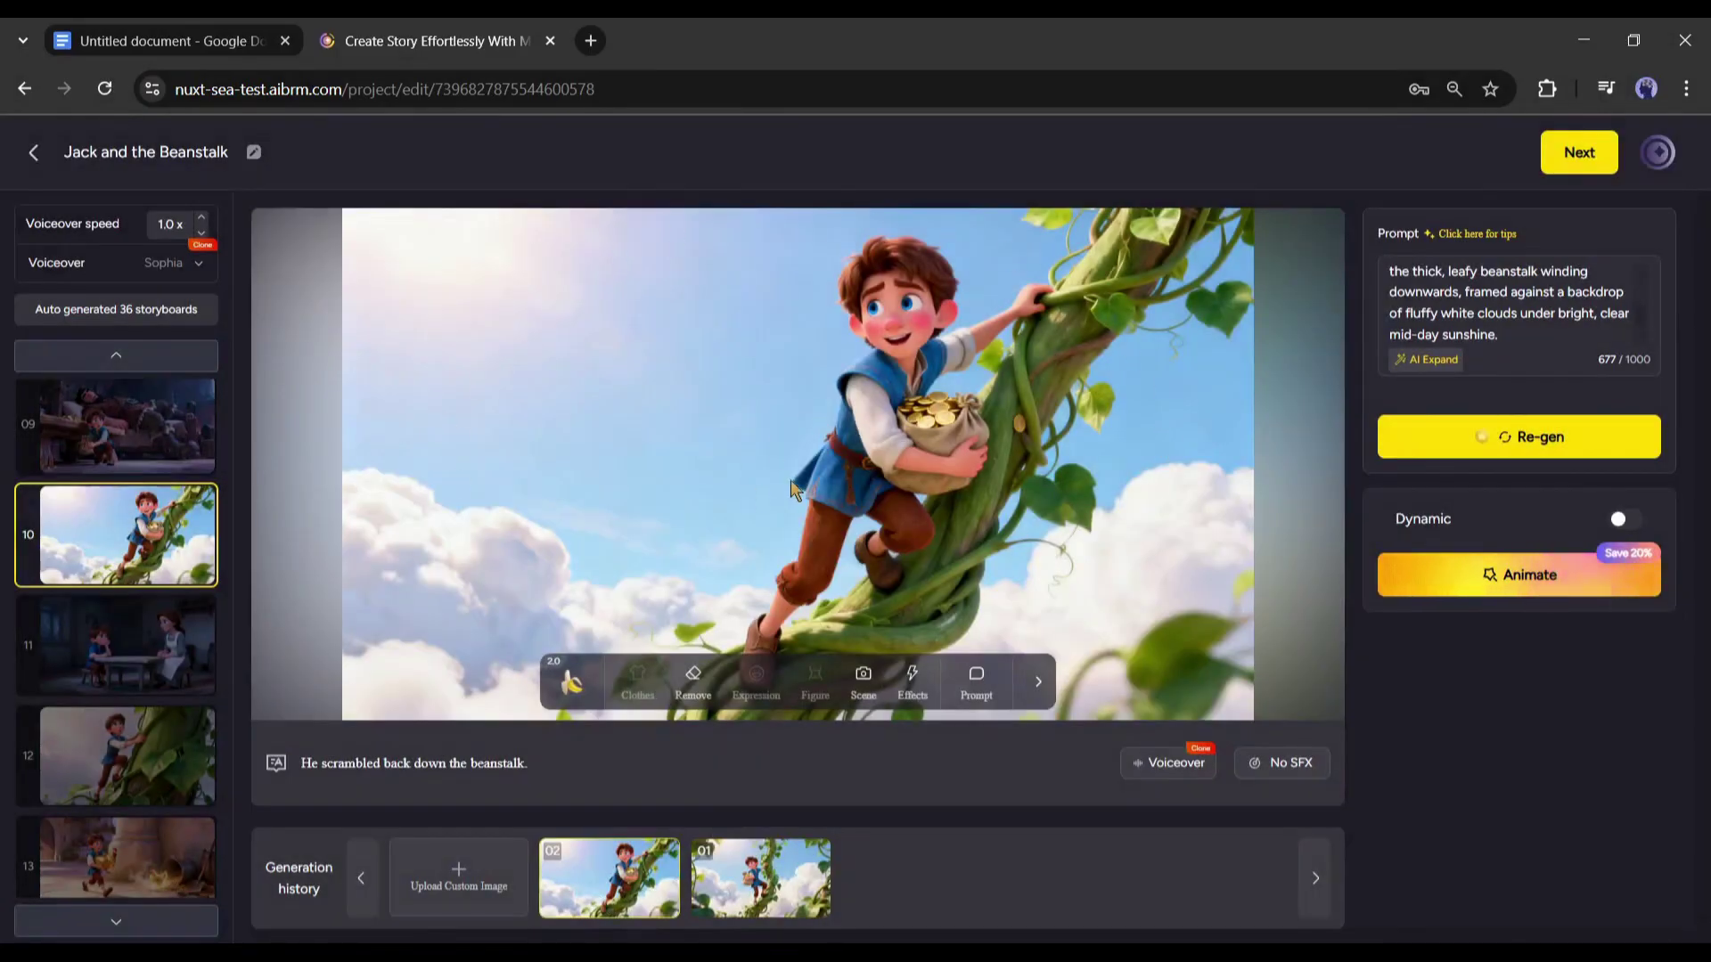
Browse scenes 11 to 15 and the giant chase, then return to scene 01.
{"action": "left_click", "coordinate": [154, 656]}
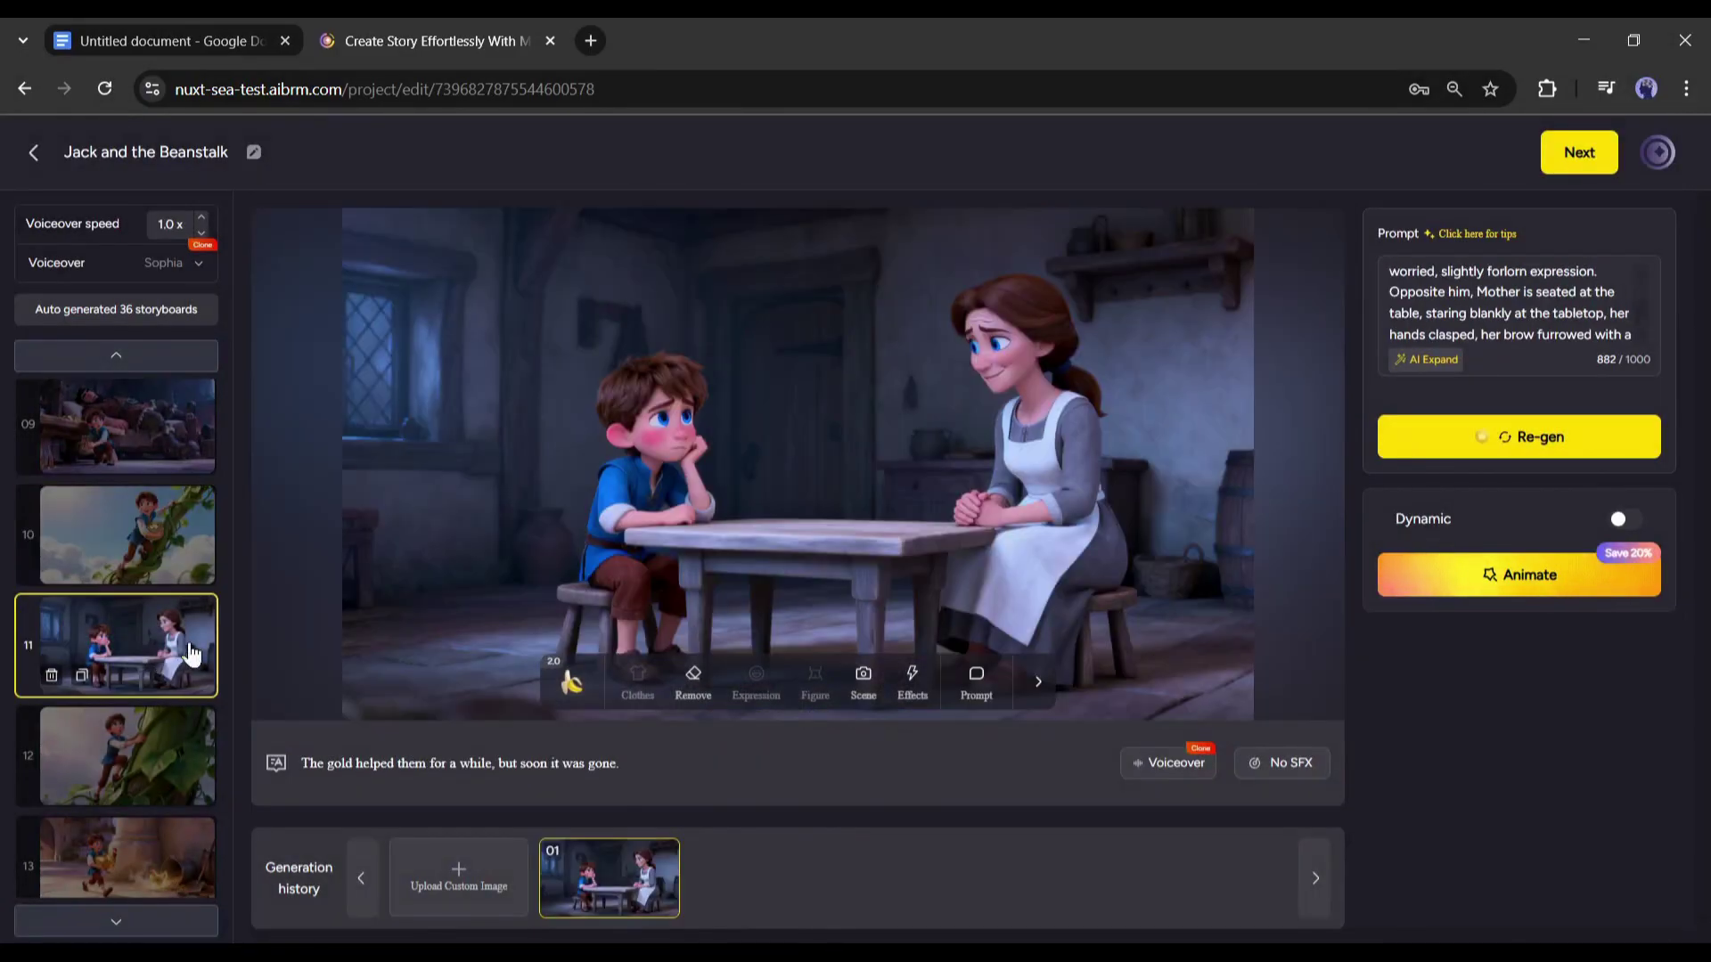
{"action": "left_click", "coordinate": [171, 534]}
{"action": "left_click", "coordinate": [158, 653]}
{"action": "left_click", "coordinate": [159, 652]}
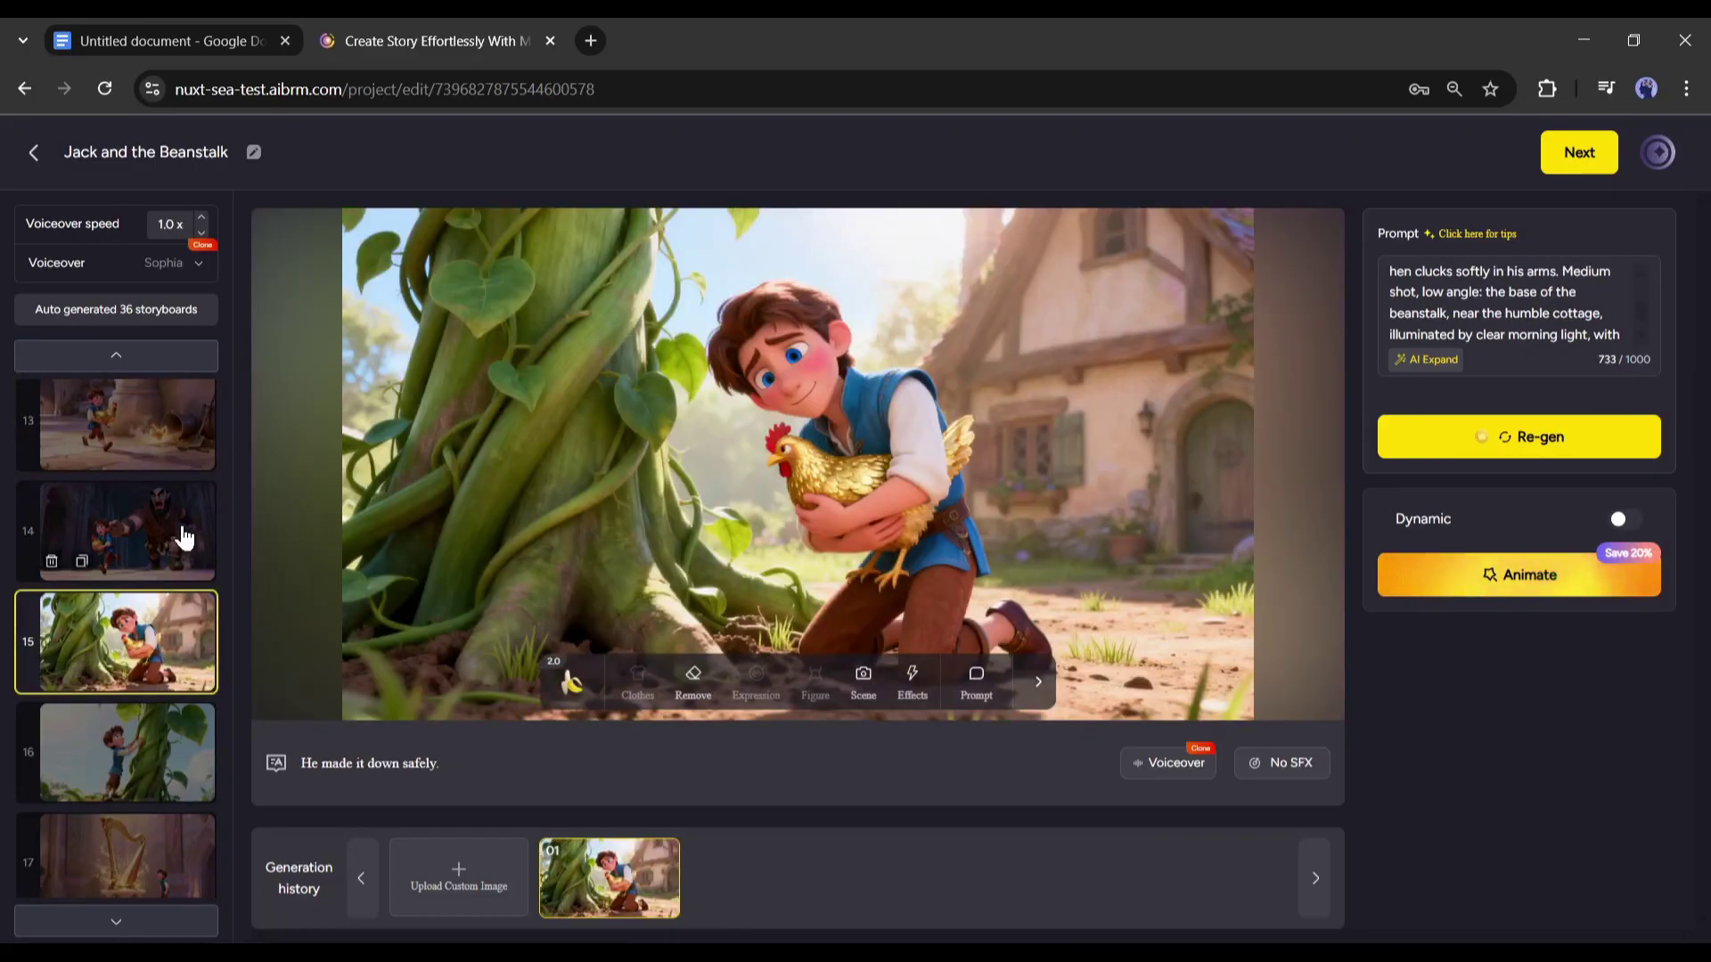
{"action": "left_click", "coordinate": [194, 554]}
{"action": "scroll", "coordinate": [194, 575], "scroll_direction": "down", "scroll_amount": 5}
{"action": "scroll", "coordinate": [195, 582], "scroll_direction": "down", "scroll_amount": 5}
{"action": "scroll", "coordinate": [194, 581], "scroll_direction": "up", "scroll_amount": 8}
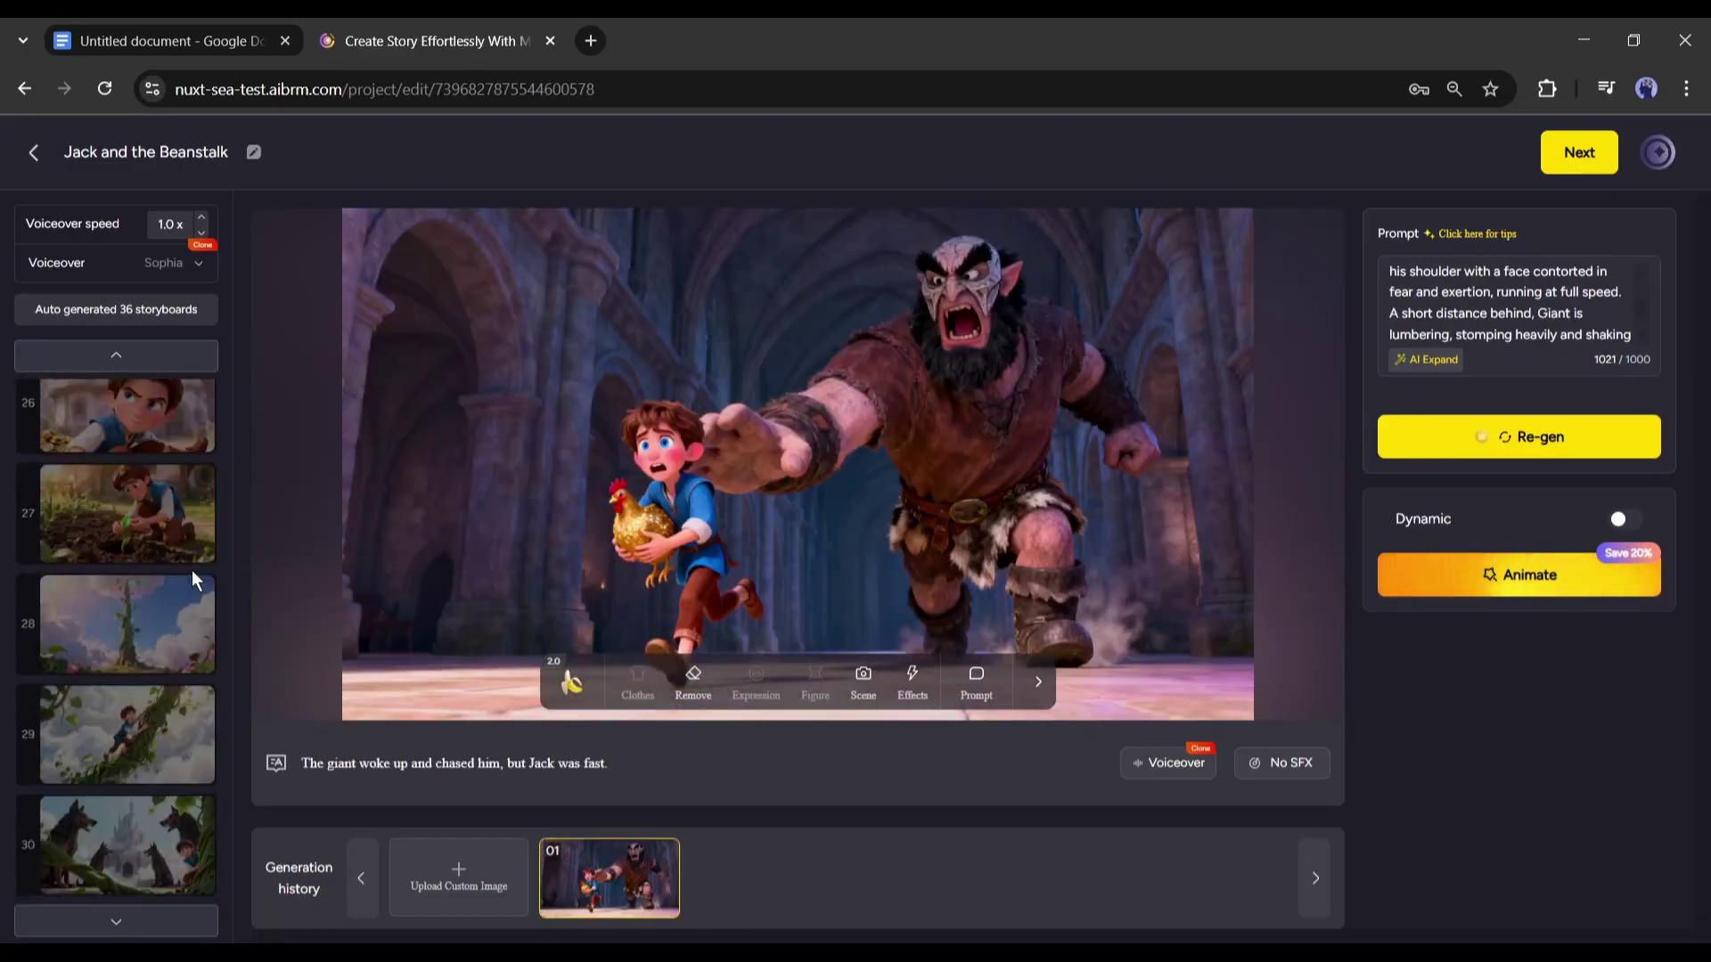
{"action": "scroll", "coordinate": [194, 577], "scroll_direction": "up", "scroll_amount": 10}
{"action": "scroll", "coordinate": [195, 578], "scroll_direction": "up", "scroll_amount": 8}
{"action": "left_click", "coordinate": [122, 407]}
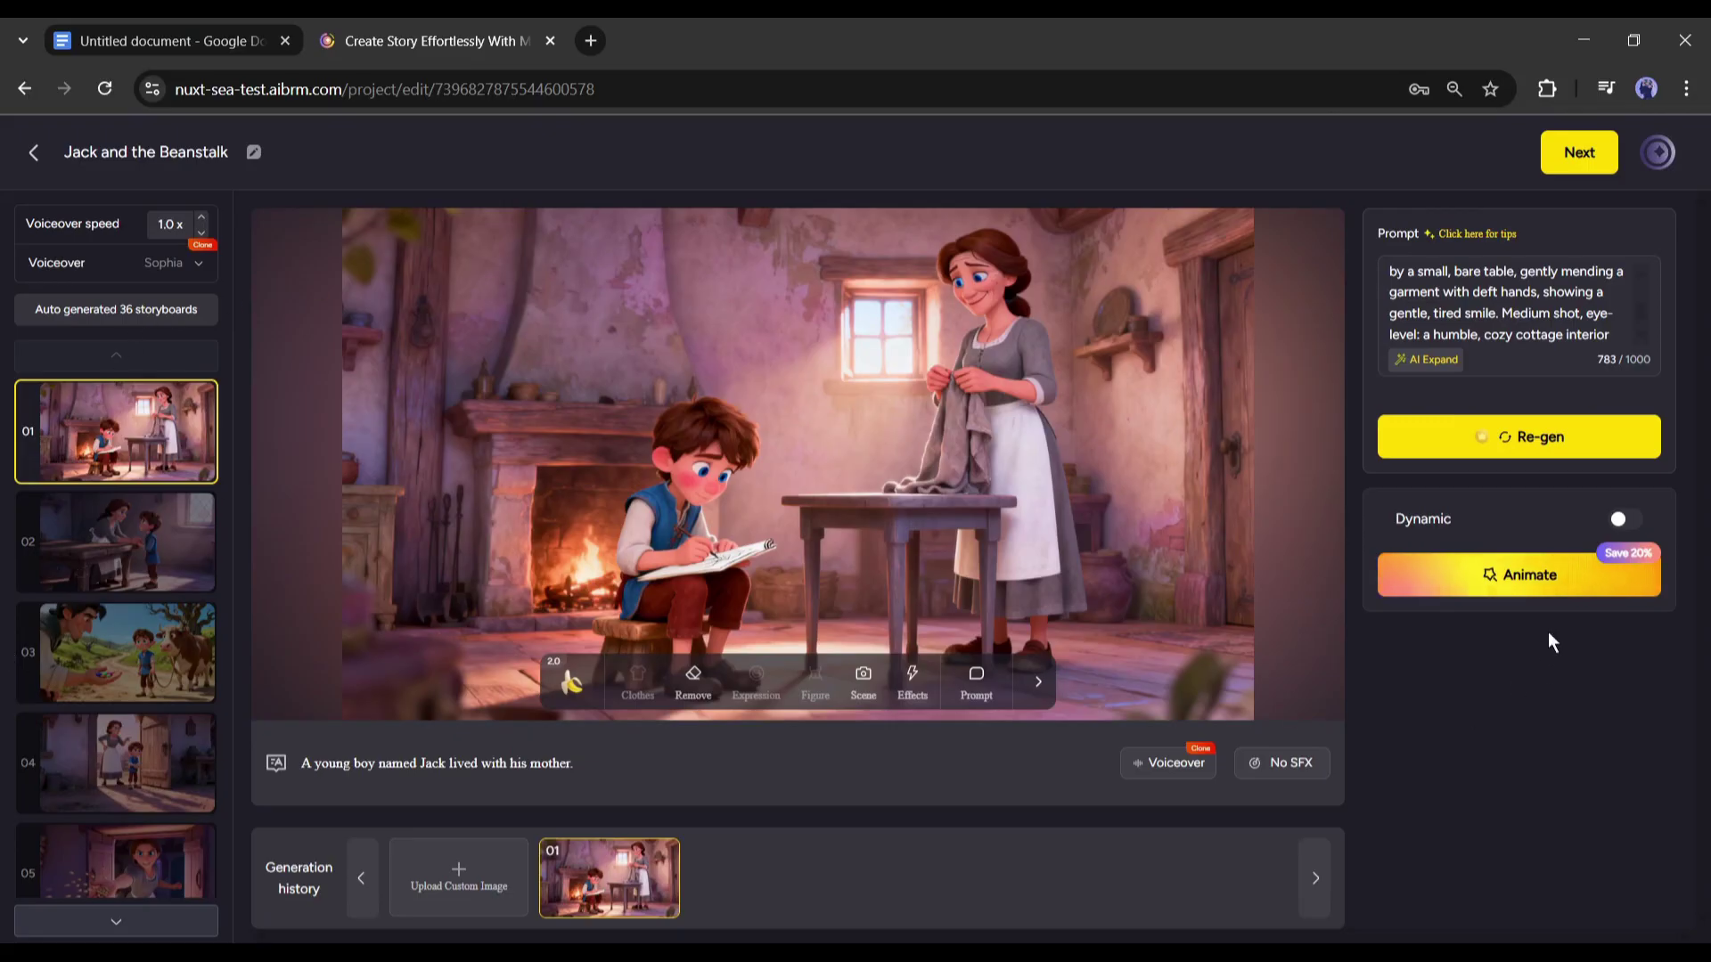
Animate all 36 scenes with intelligent generation, accepting the 7200-credit cost.
{"action": "left_click", "coordinate": [1537, 575]}
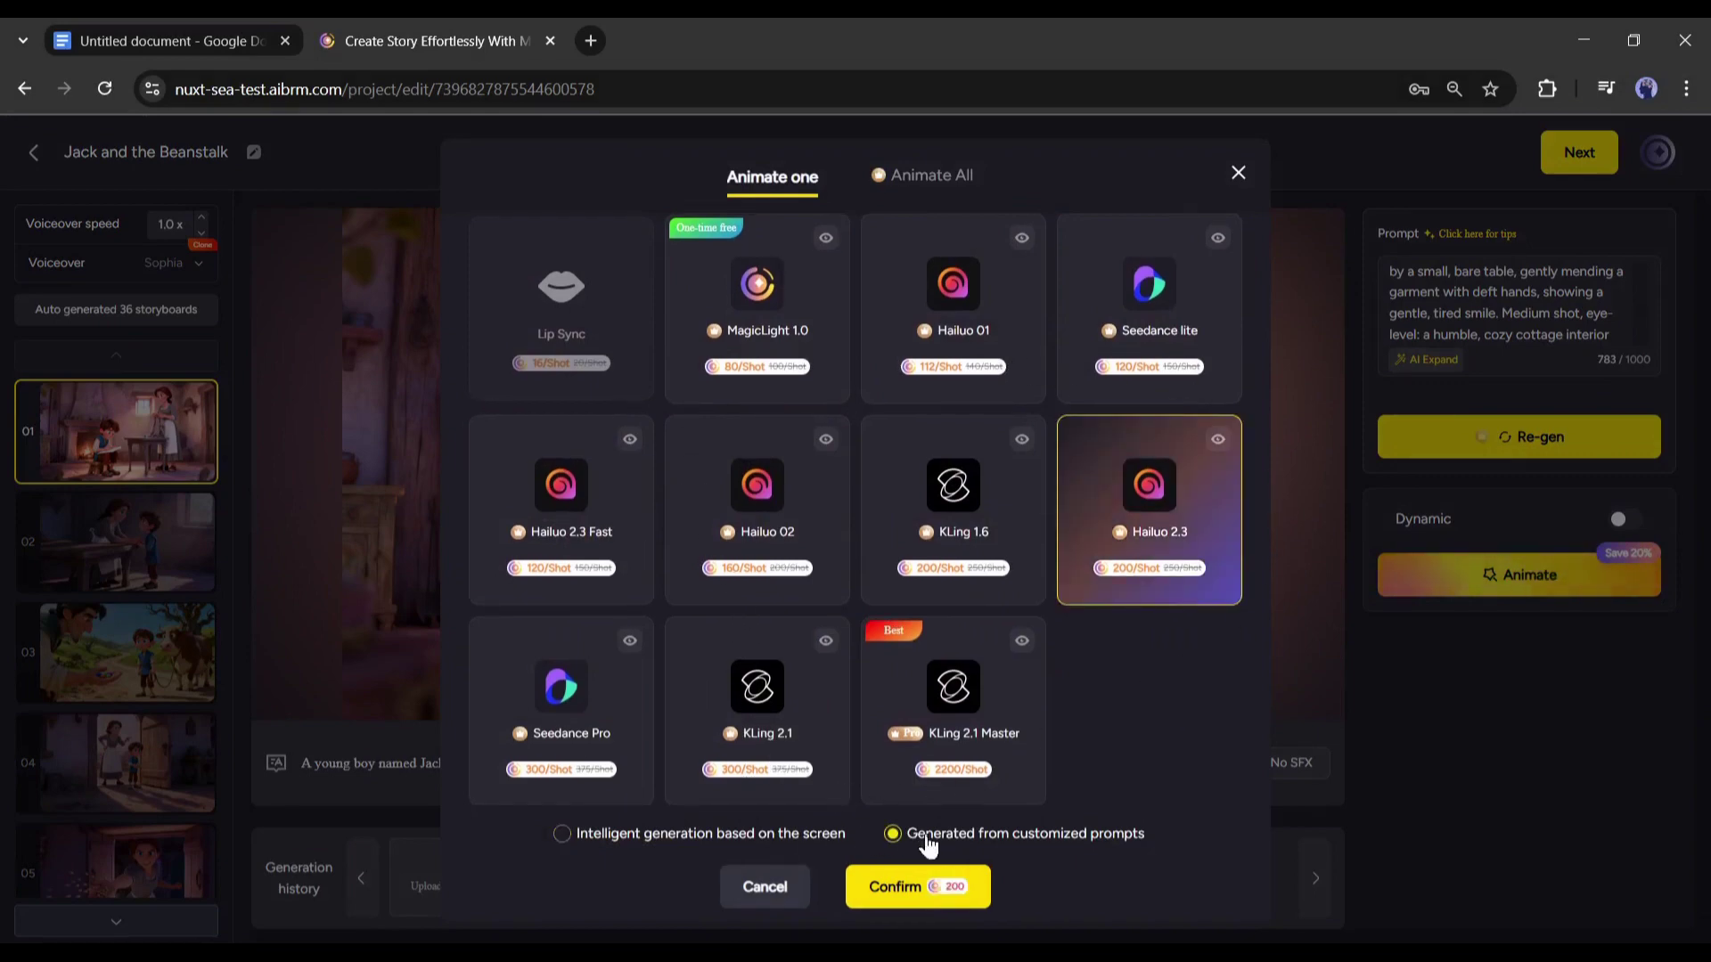
{"action": "left_click", "coordinate": [710, 836]}
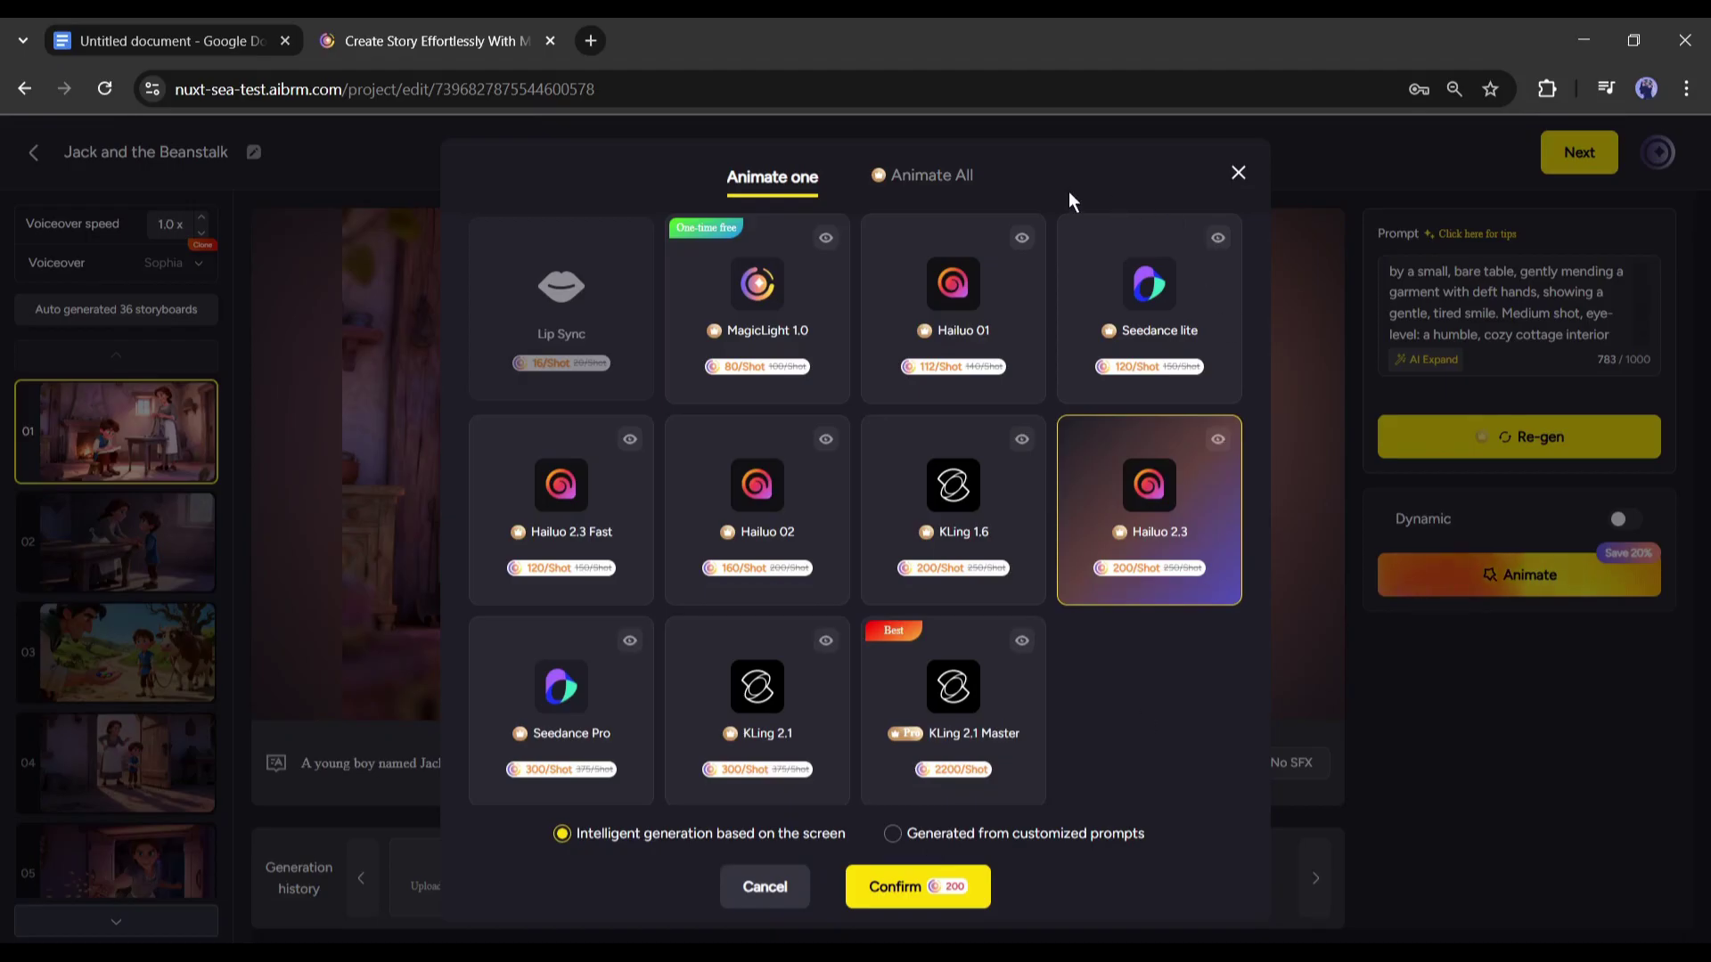
{"action": "left_click", "coordinate": [920, 188]}
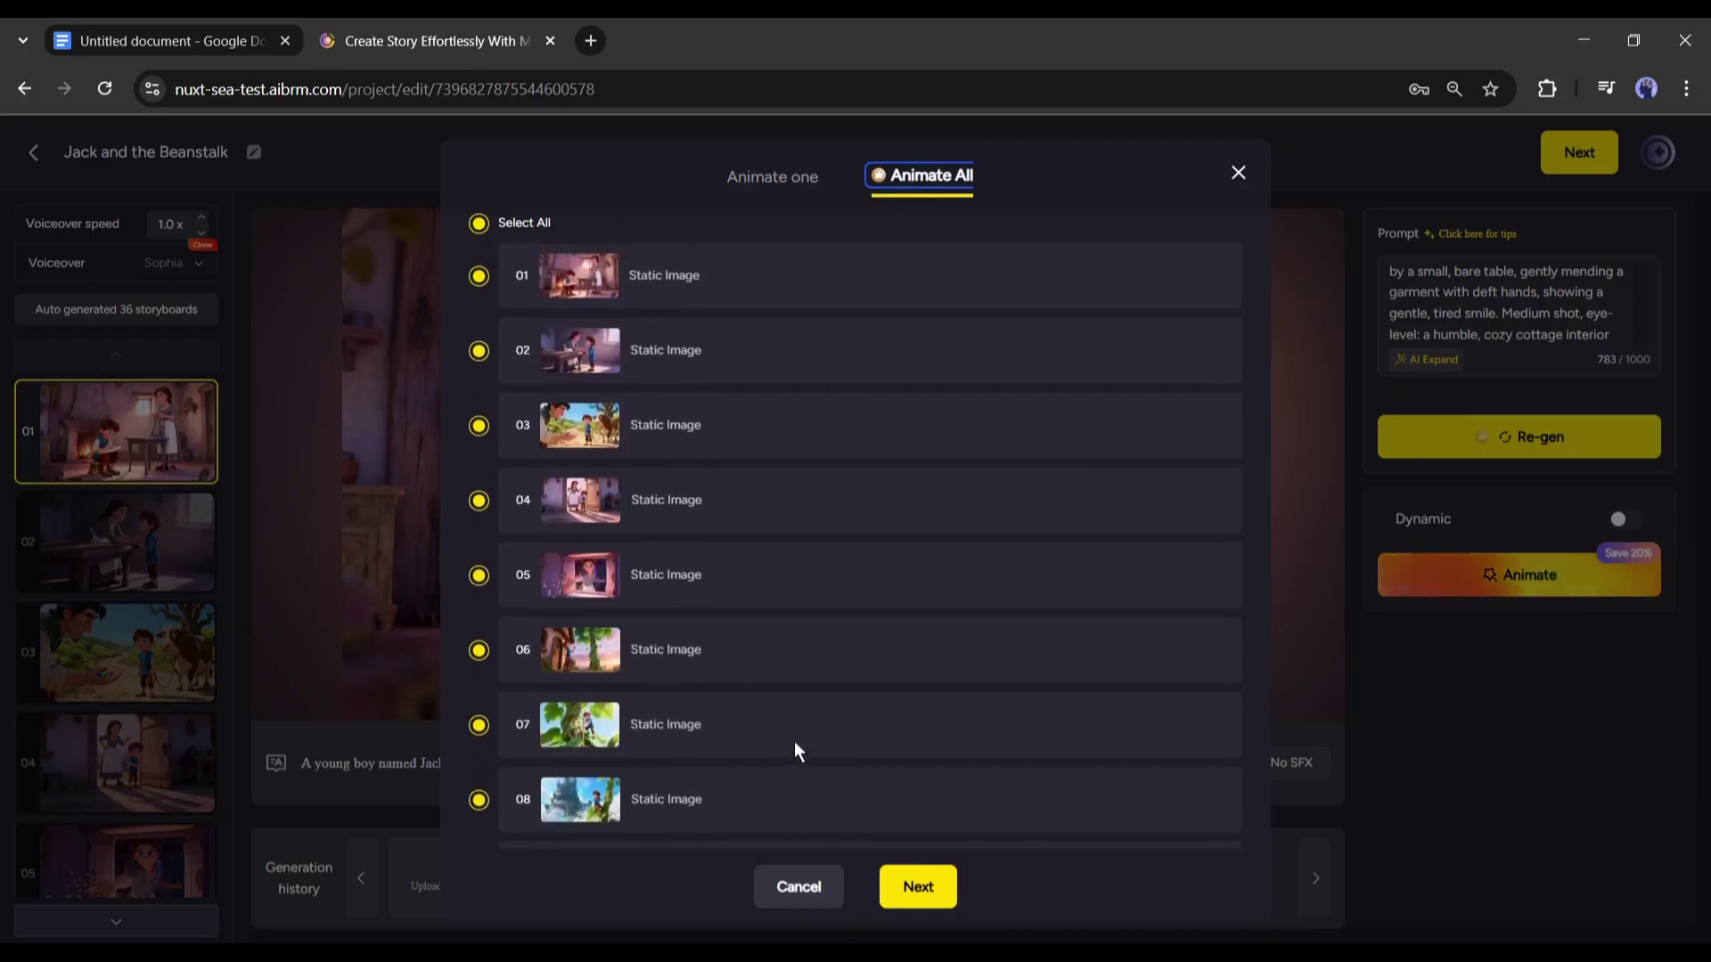
{"action": "left_click", "coordinate": [919, 889]}
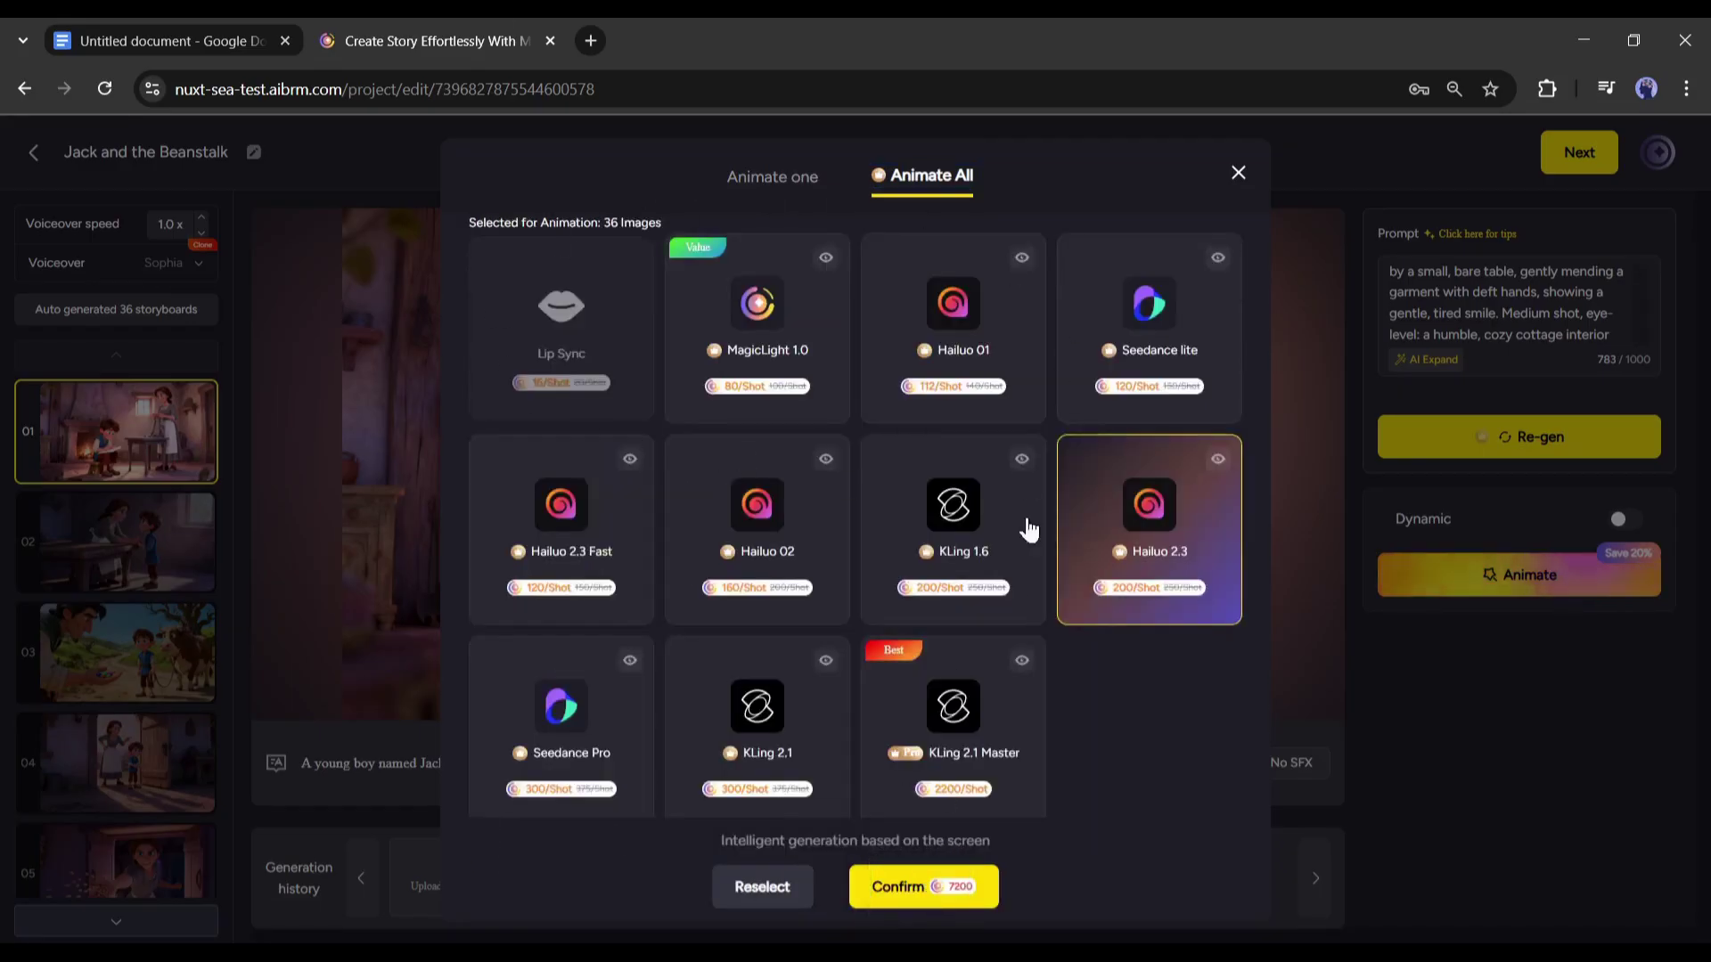
{"action": "left_click", "coordinate": [914, 891]}
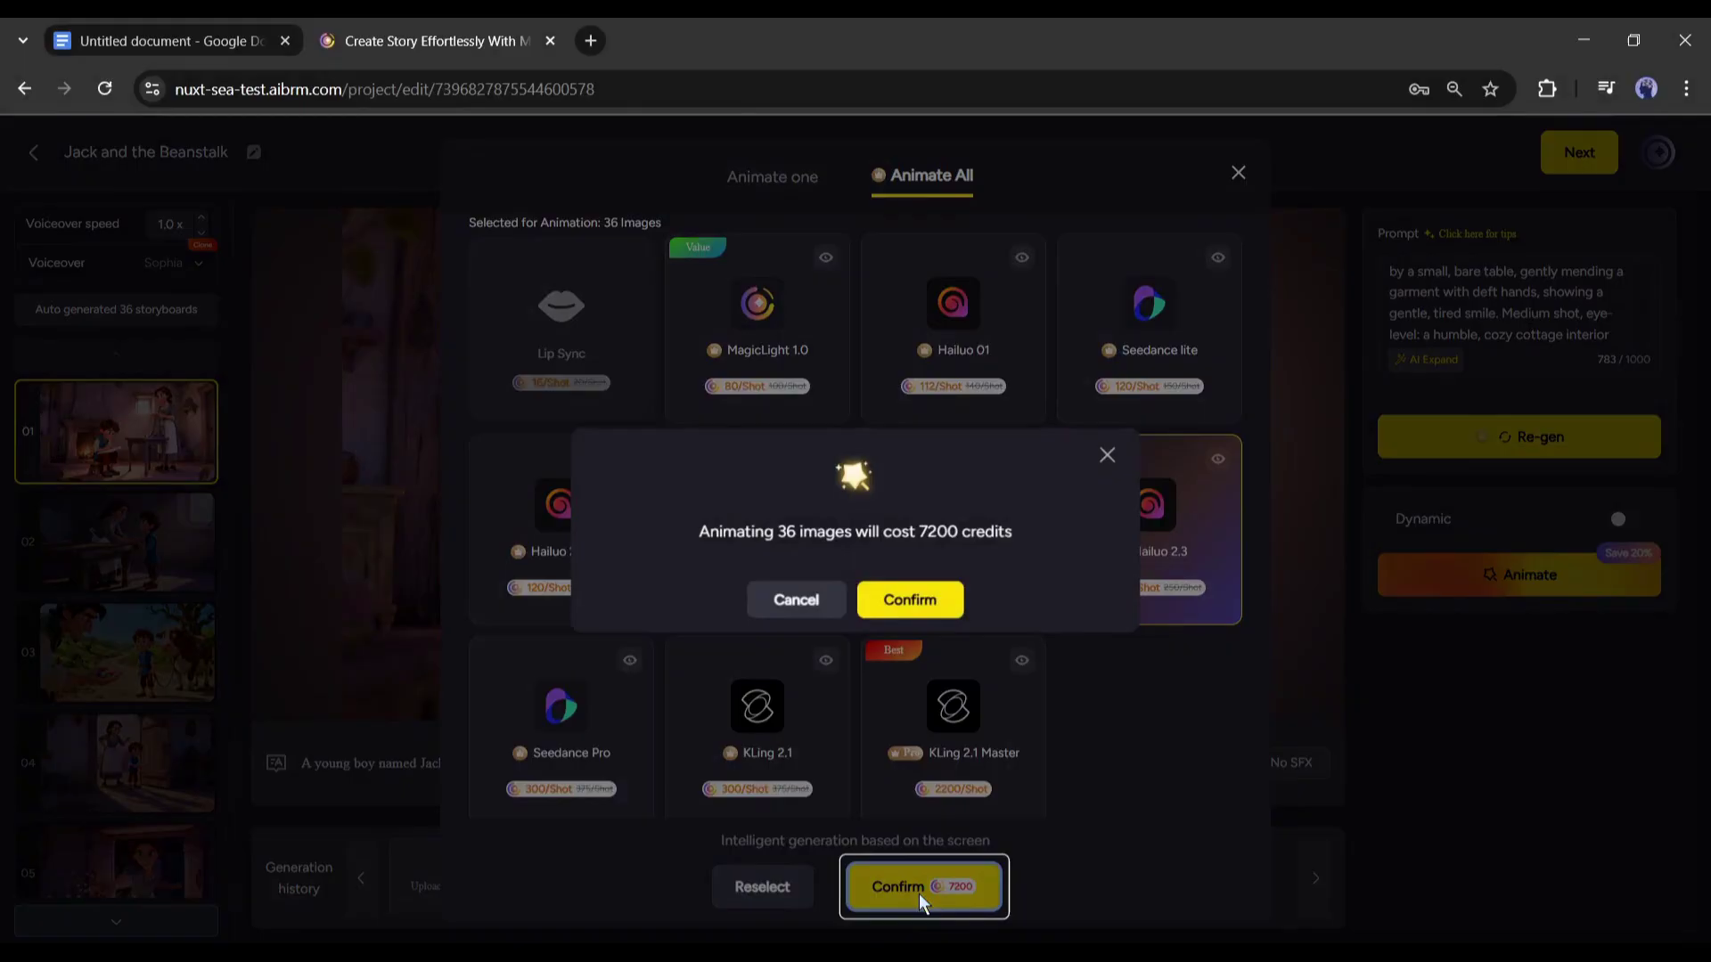
{"action": "left_click", "coordinate": [910, 600]}
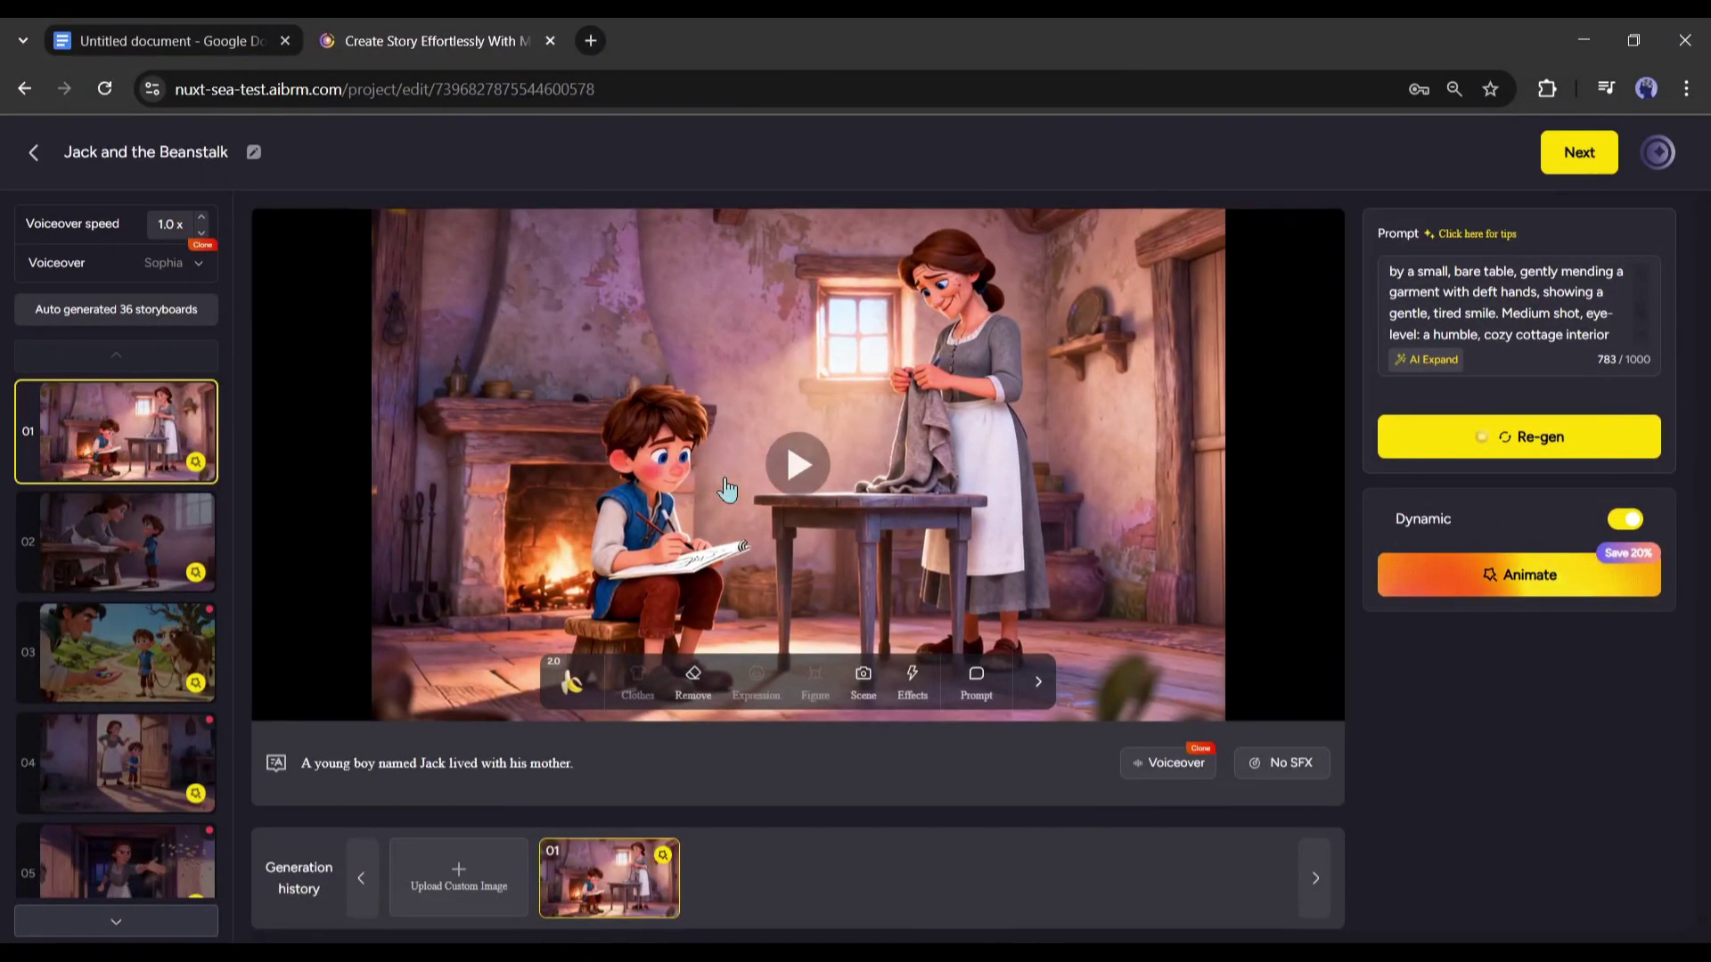
Play the animated scene preview, then open storyboard scene 03.
{"action": "left_click", "coordinate": [726, 490]}
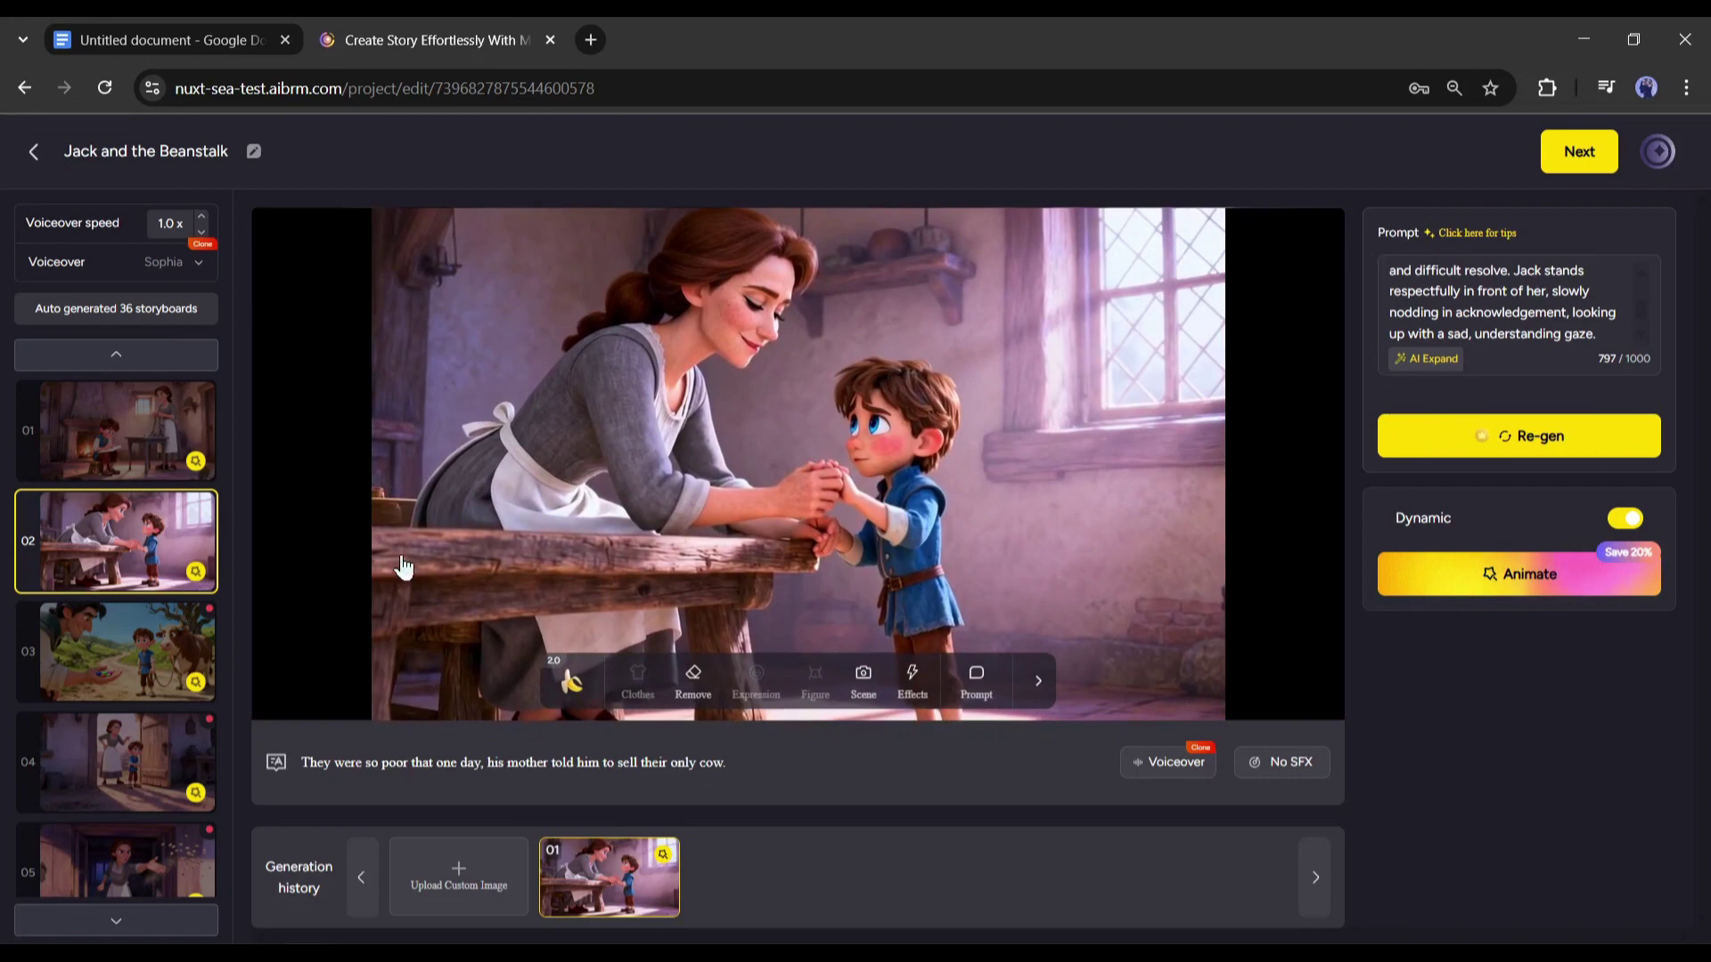
{"action": "left_click", "coordinate": [140, 636]}
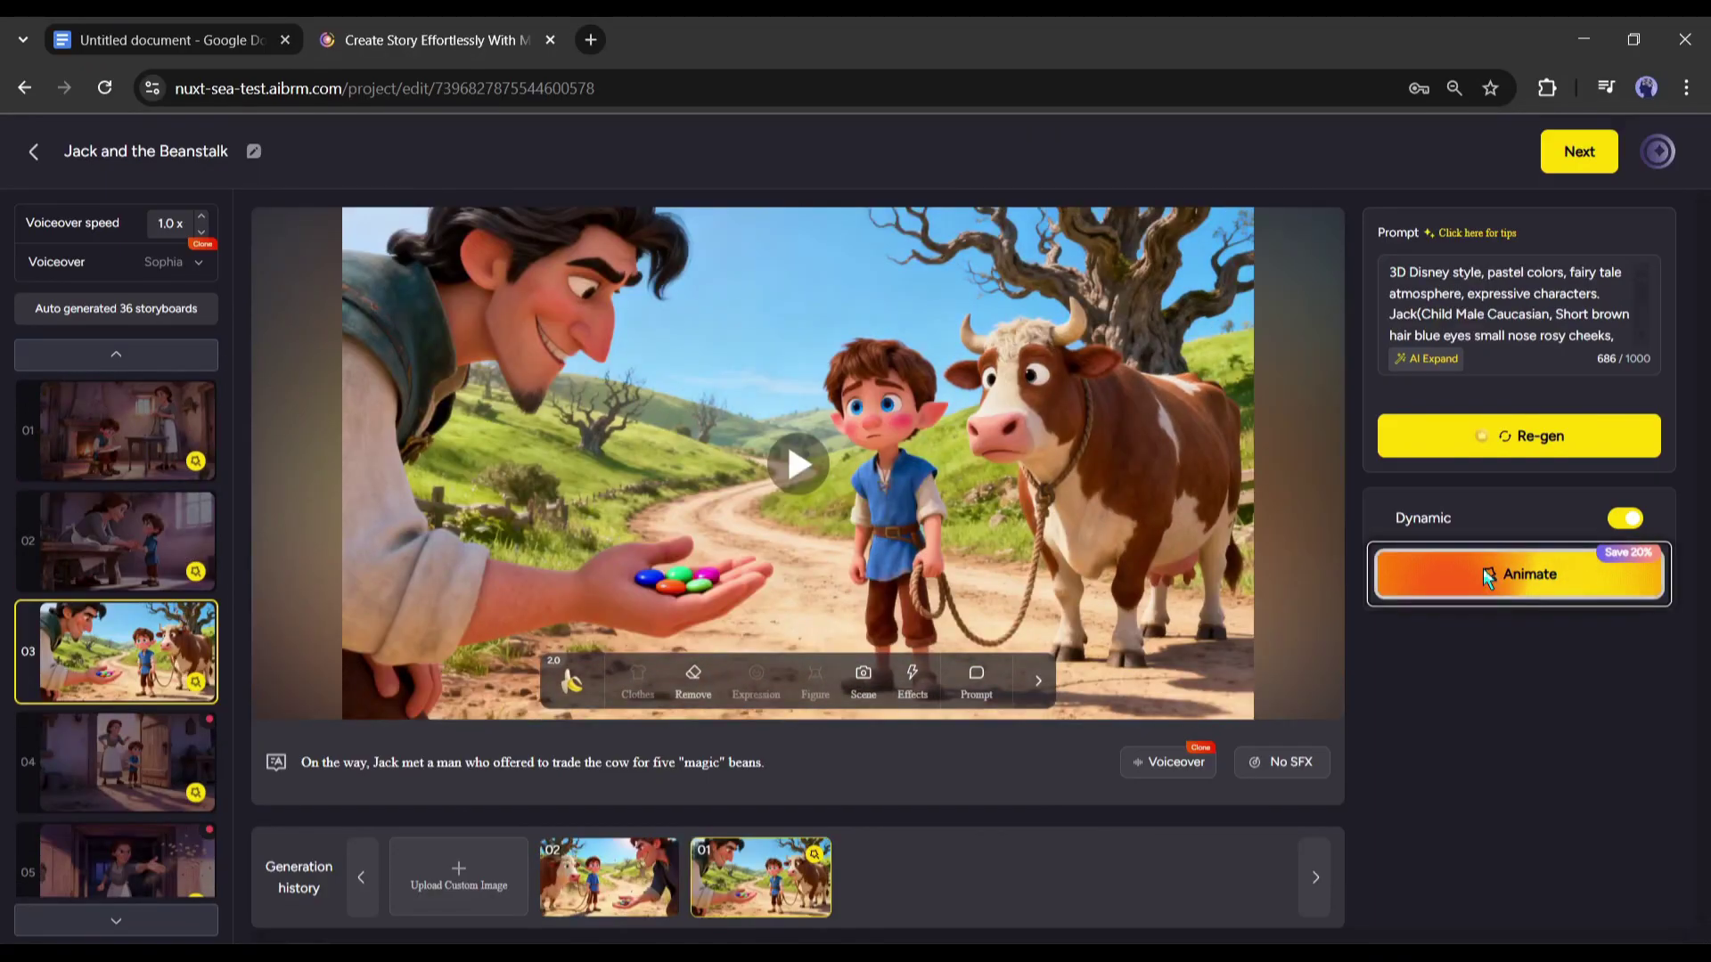
Animate scene 03 with the Seedance Pro model.
{"action": "left_click", "coordinate": [1529, 573]}
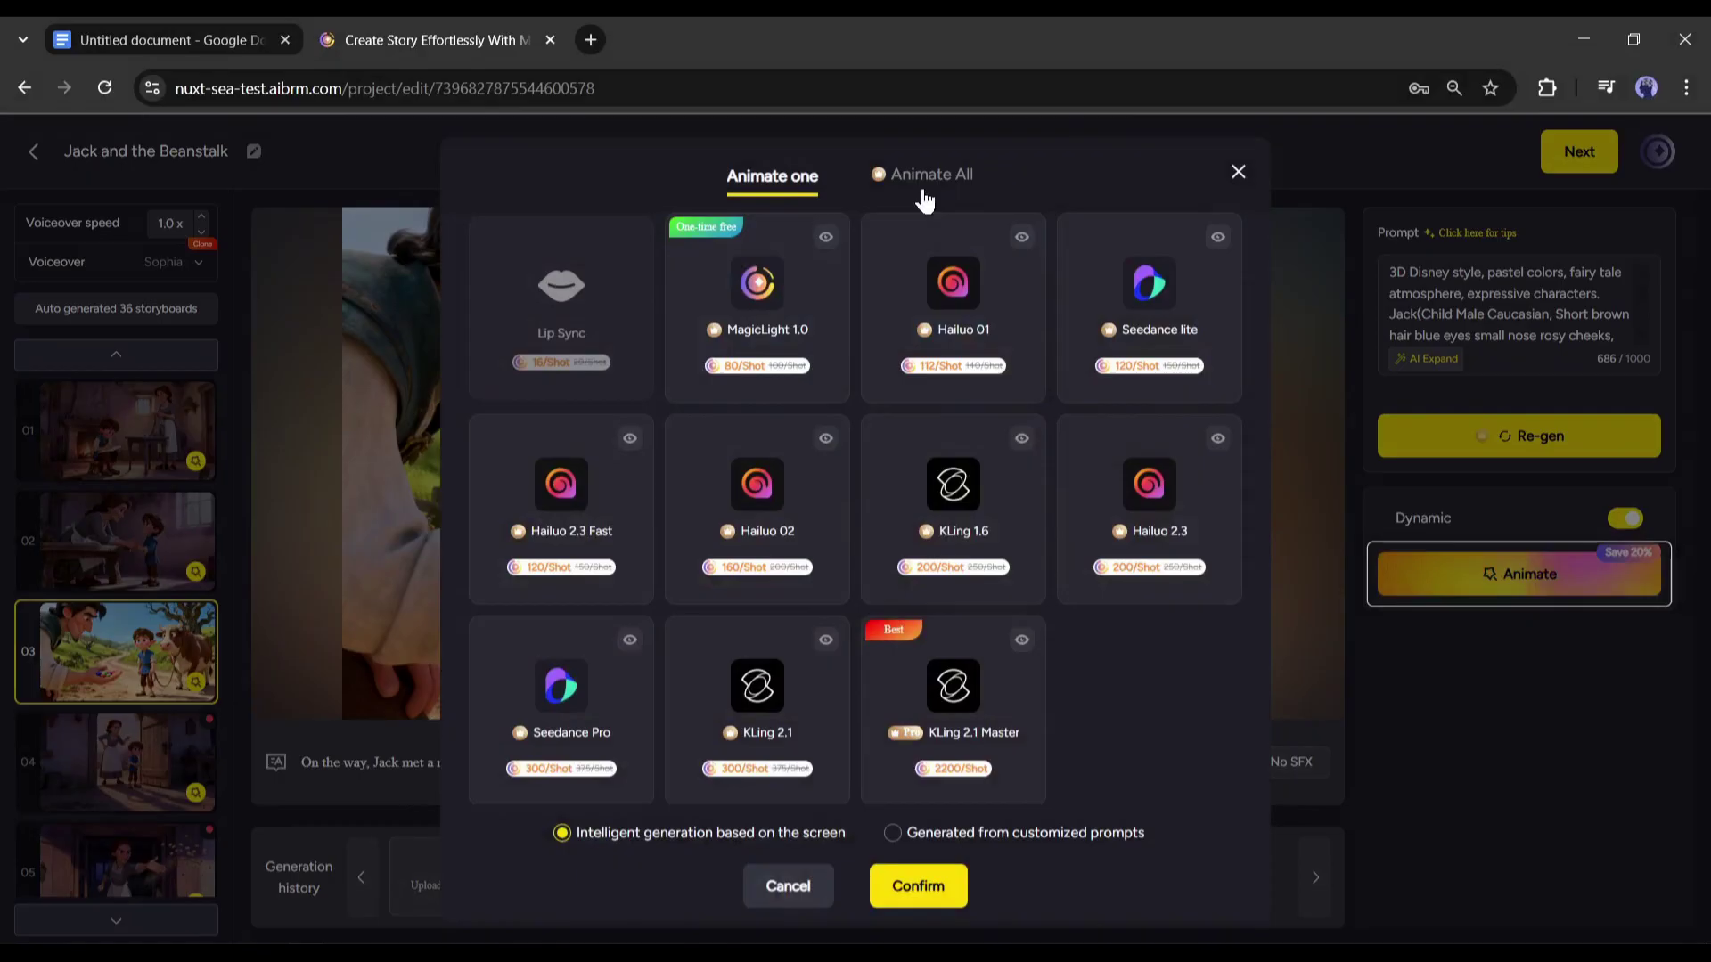
{"action": "left_click", "coordinate": [1114, 526]}
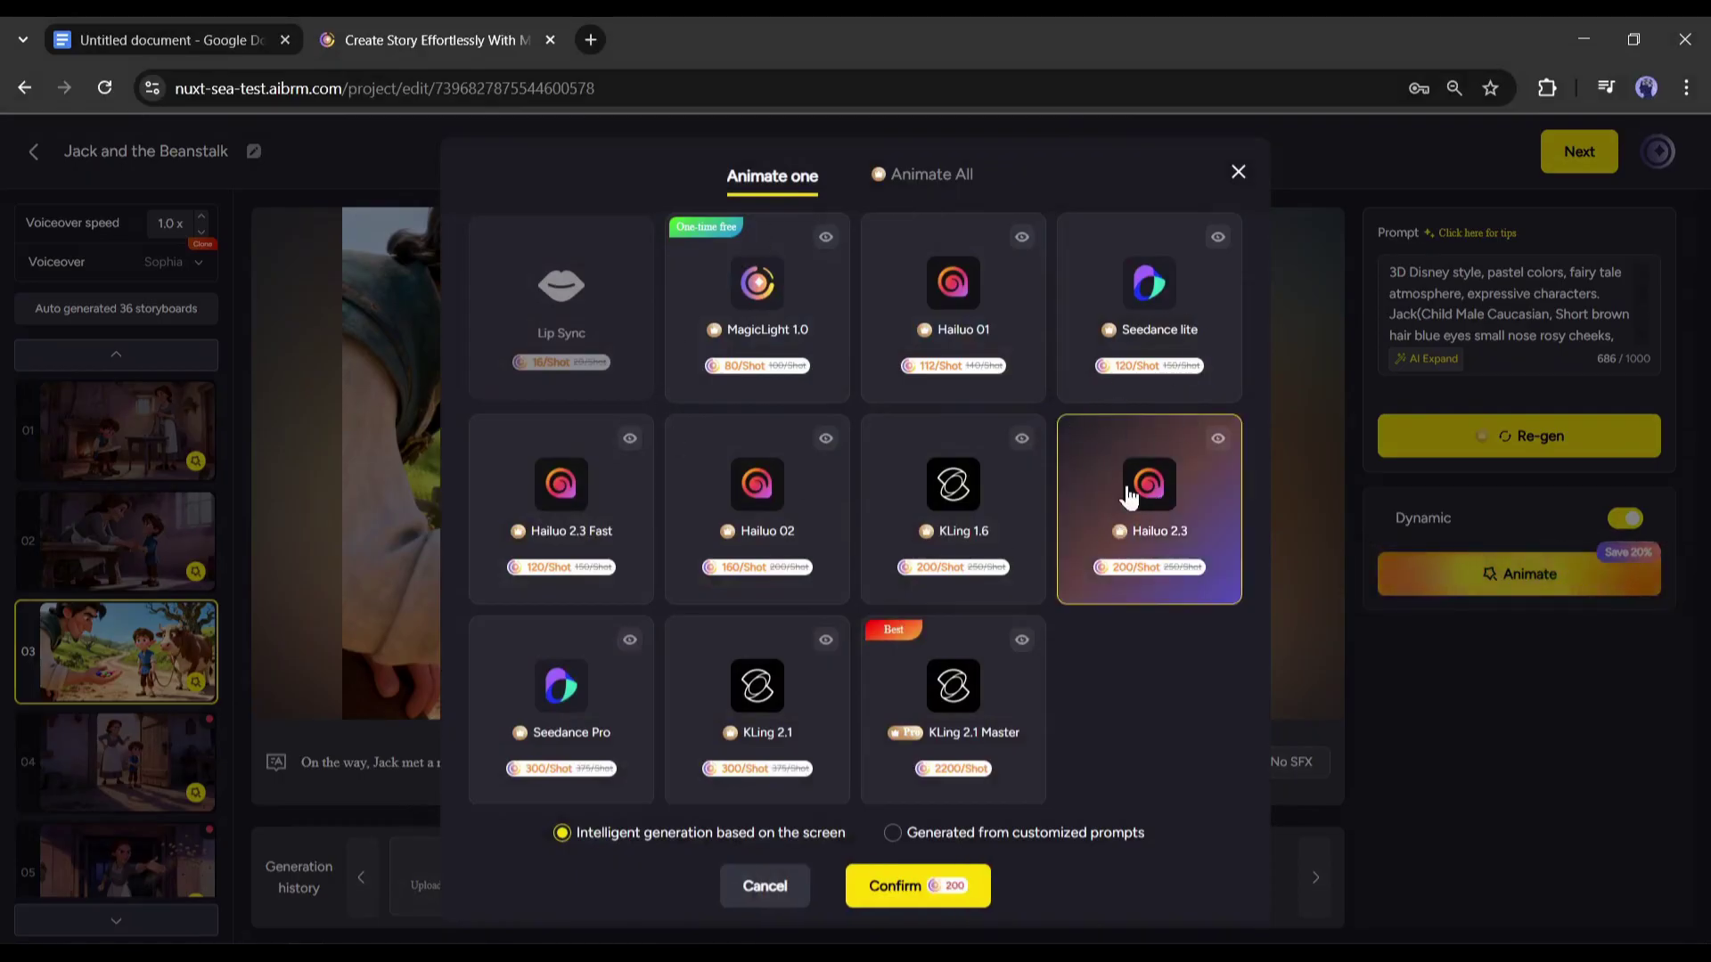
{"action": "left_click", "coordinate": [652, 712]}
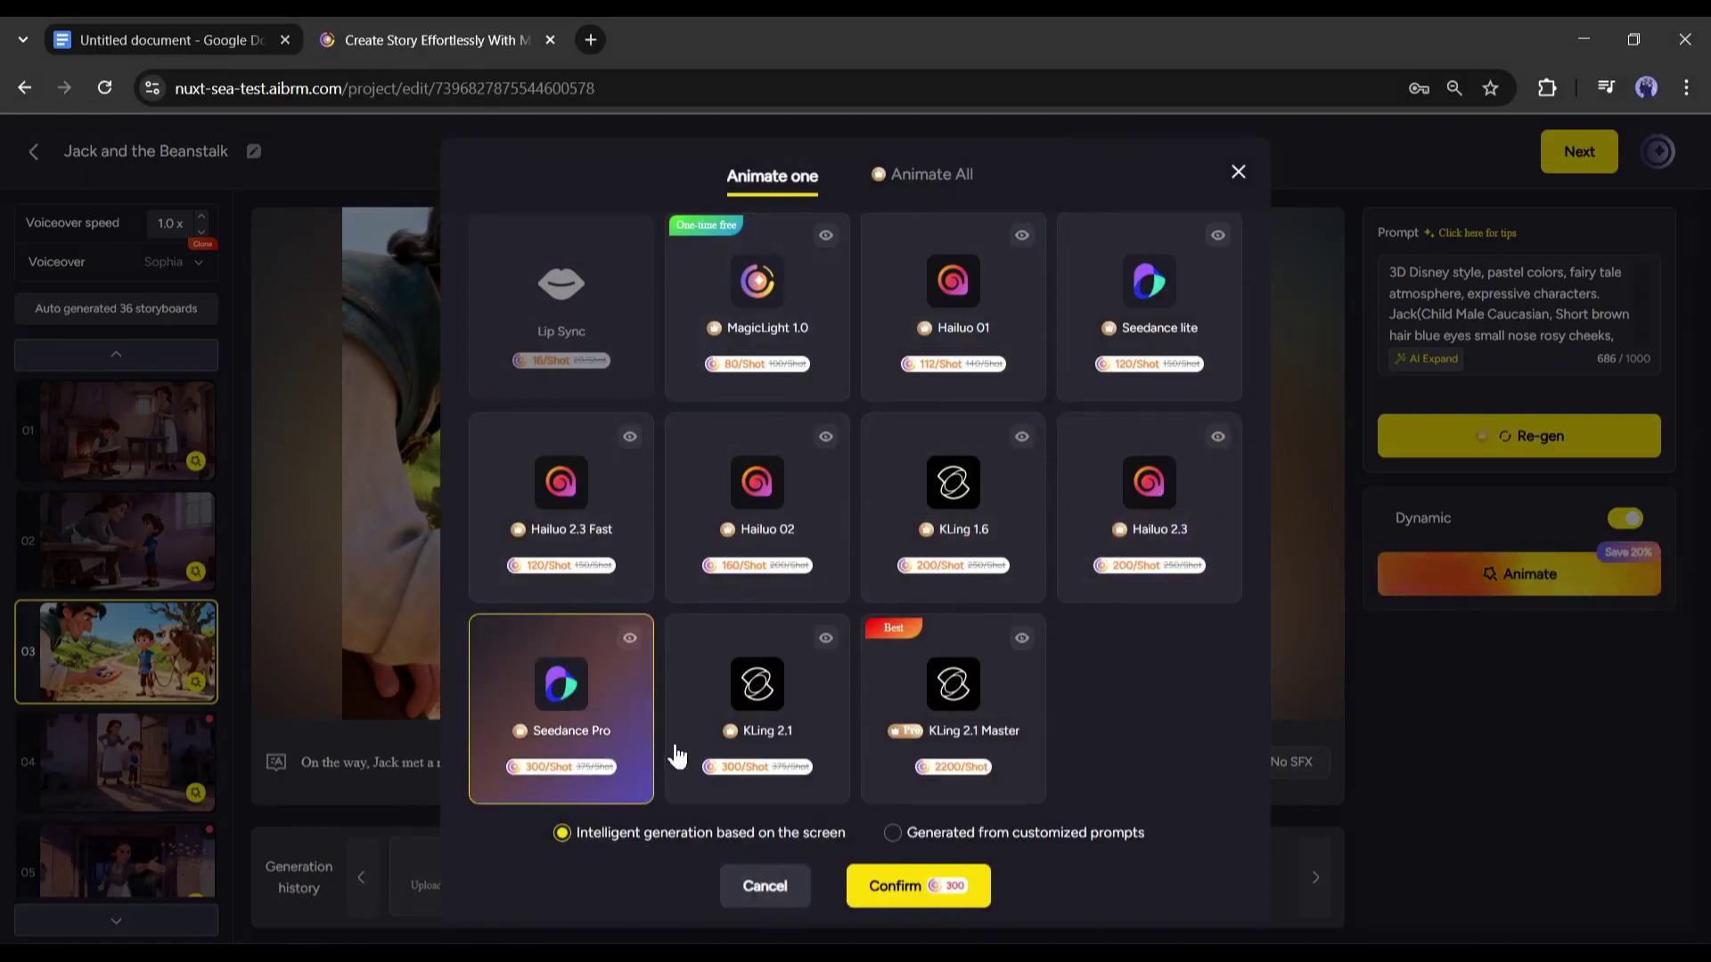
{"action": "left_click", "coordinate": [919, 888]}
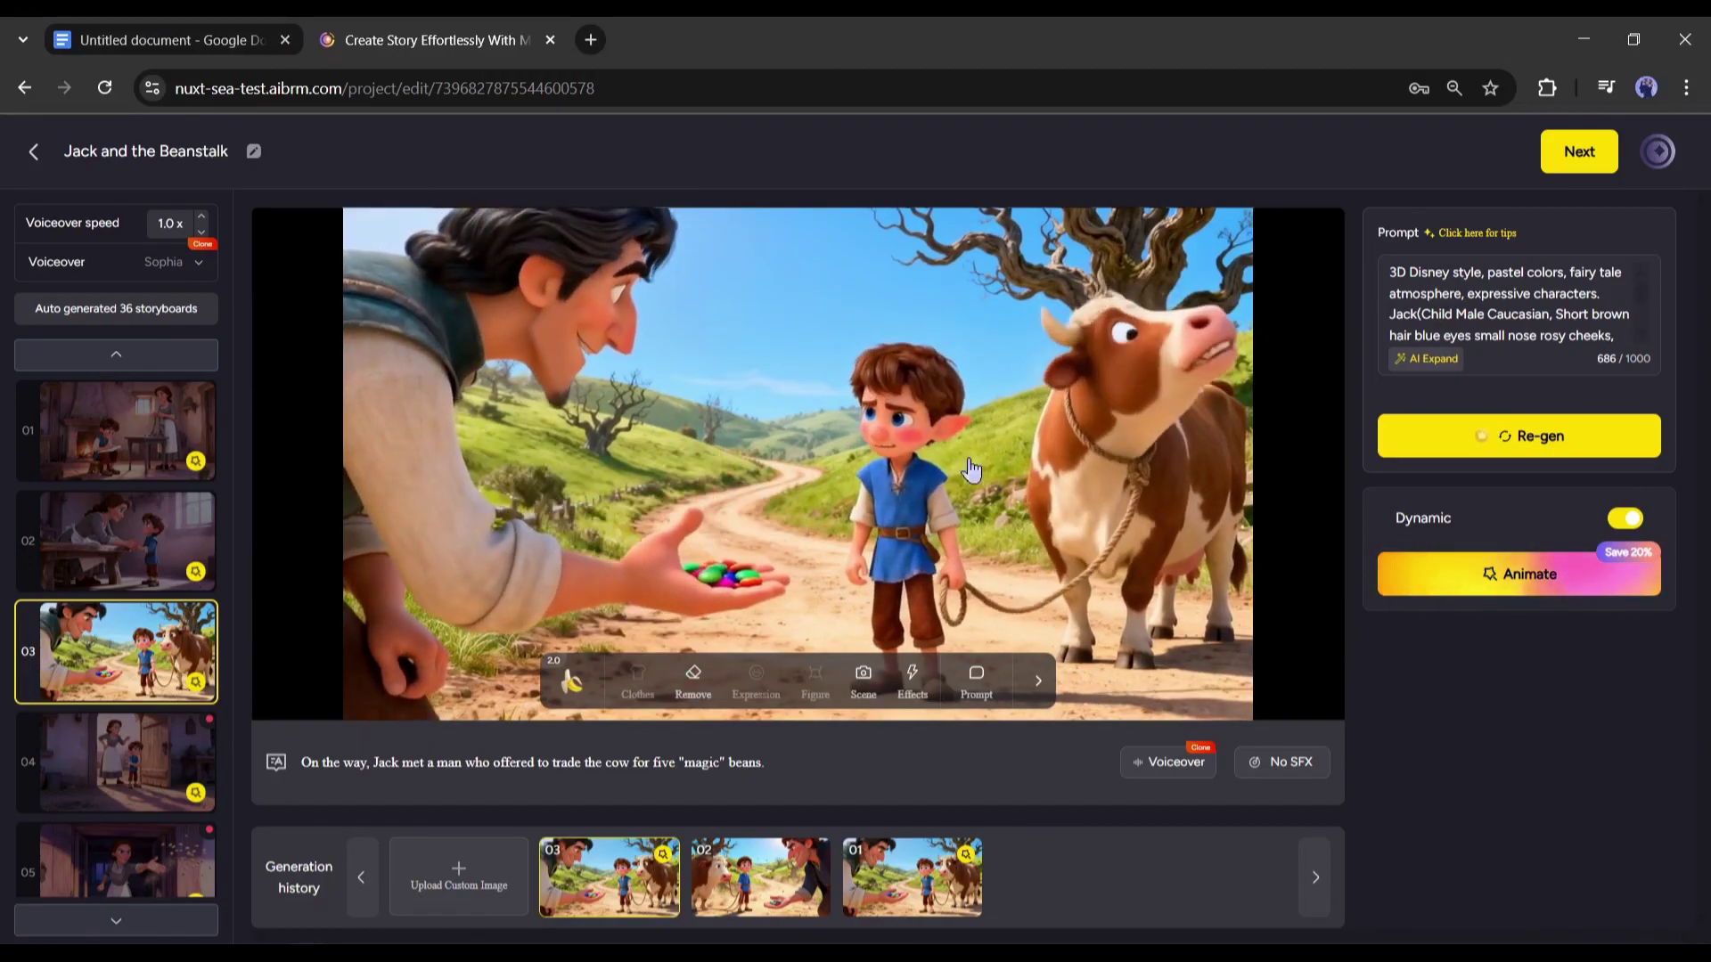
{"action": "scroll", "coordinate": [94, 689], "scroll_direction": "down", "scroll_amount": 1}
Step down the storyboard list to scene 12.
{"action": "left_click", "coordinate": [94, 689]}
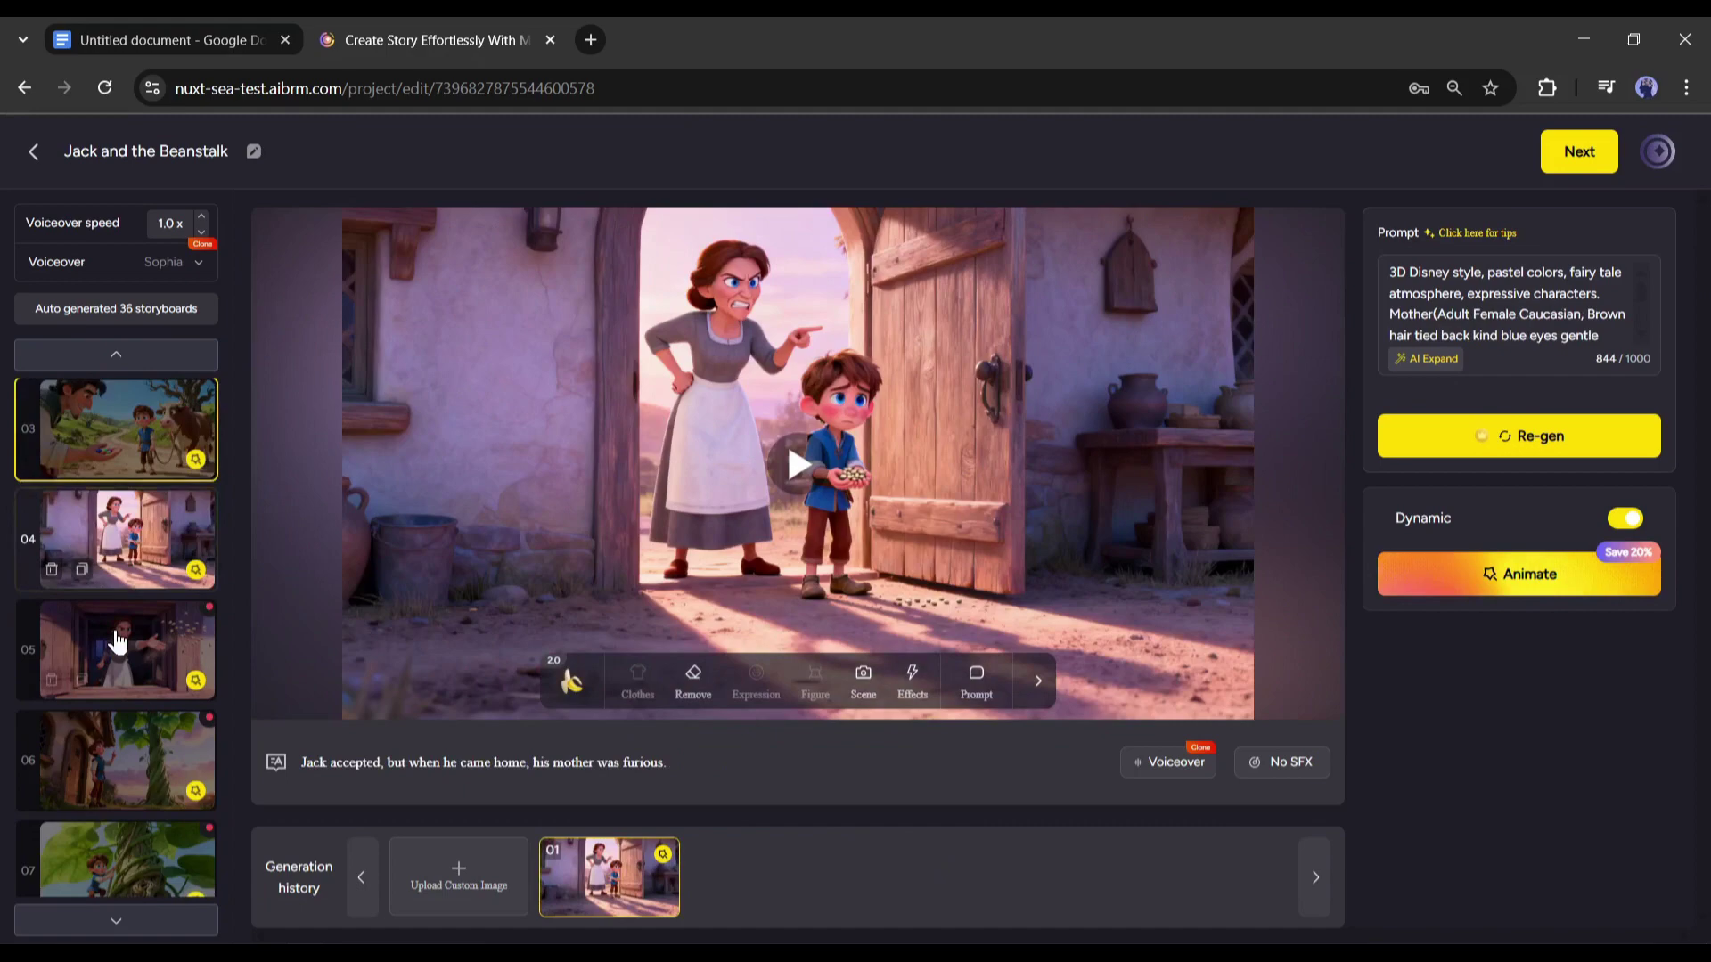
{"action": "left_click", "coordinate": [134, 762]}
{"action": "left_click", "coordinate": [140, 675]}
{"action": "key", "text": "Down"}
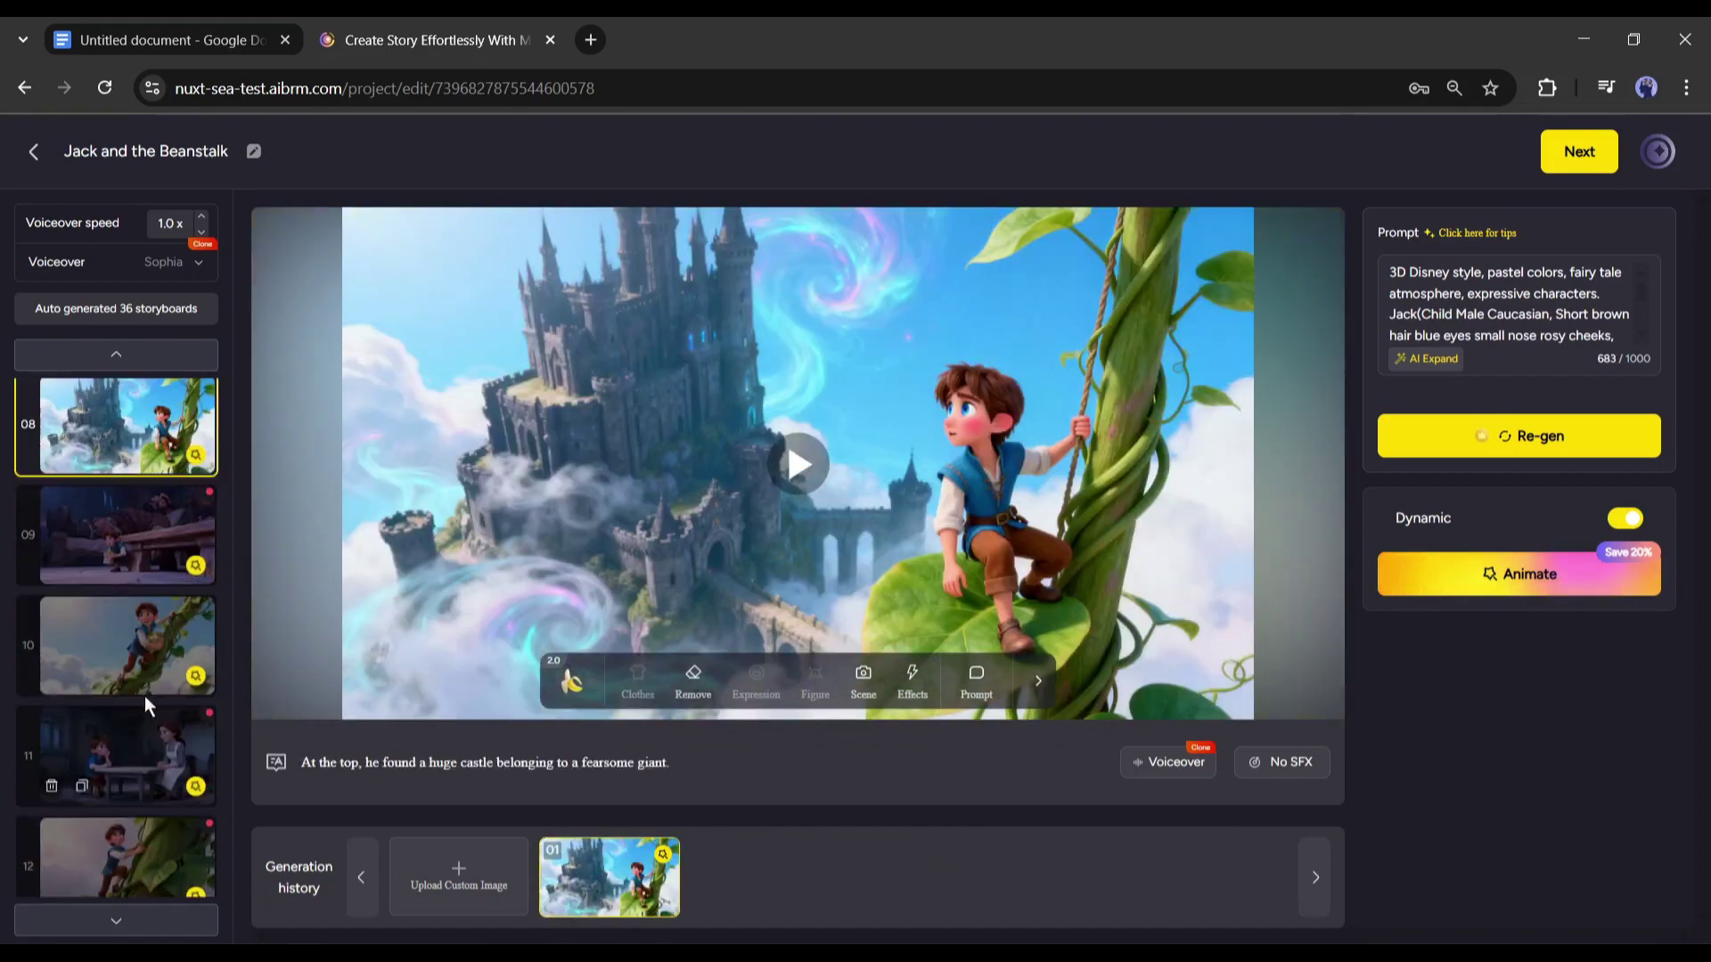
{"action": "key", "text": "Down"}
{"action": "key", "text": "Down"}
{"action": "key", "text": "Down"}
{"action": "key", "text": "Down"}
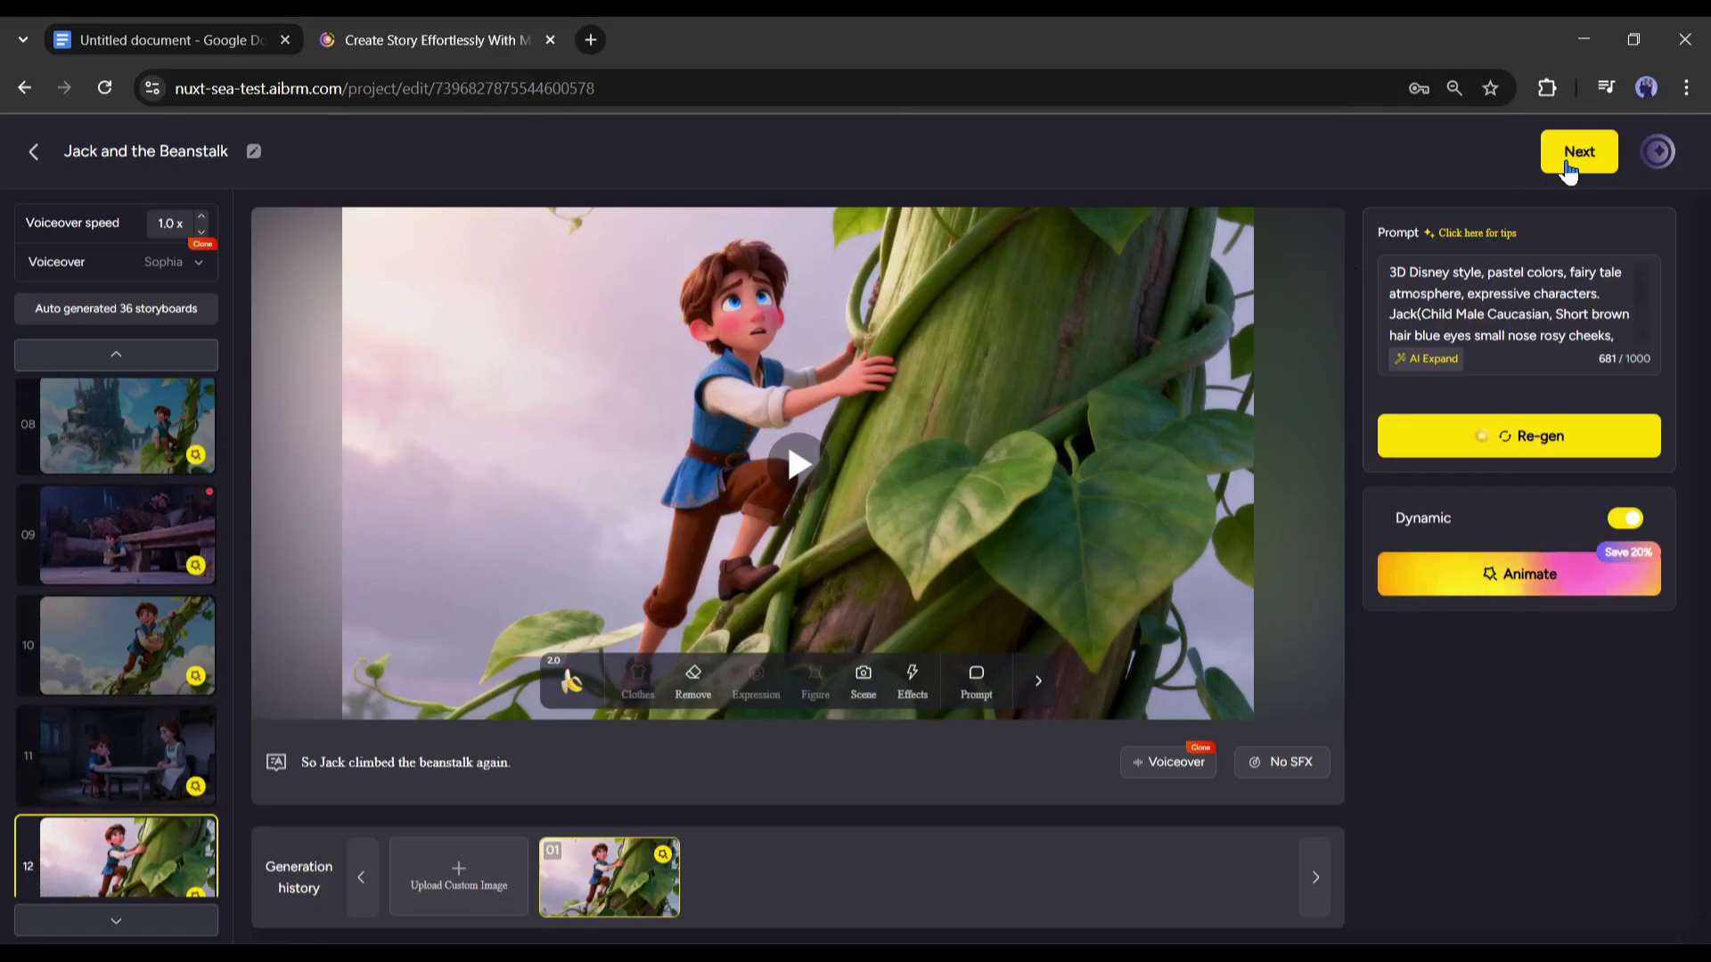
Make the beanstalk scene the cover with the yellow title style.
{"action": "left_click", "coordinate": [1557, 172]}
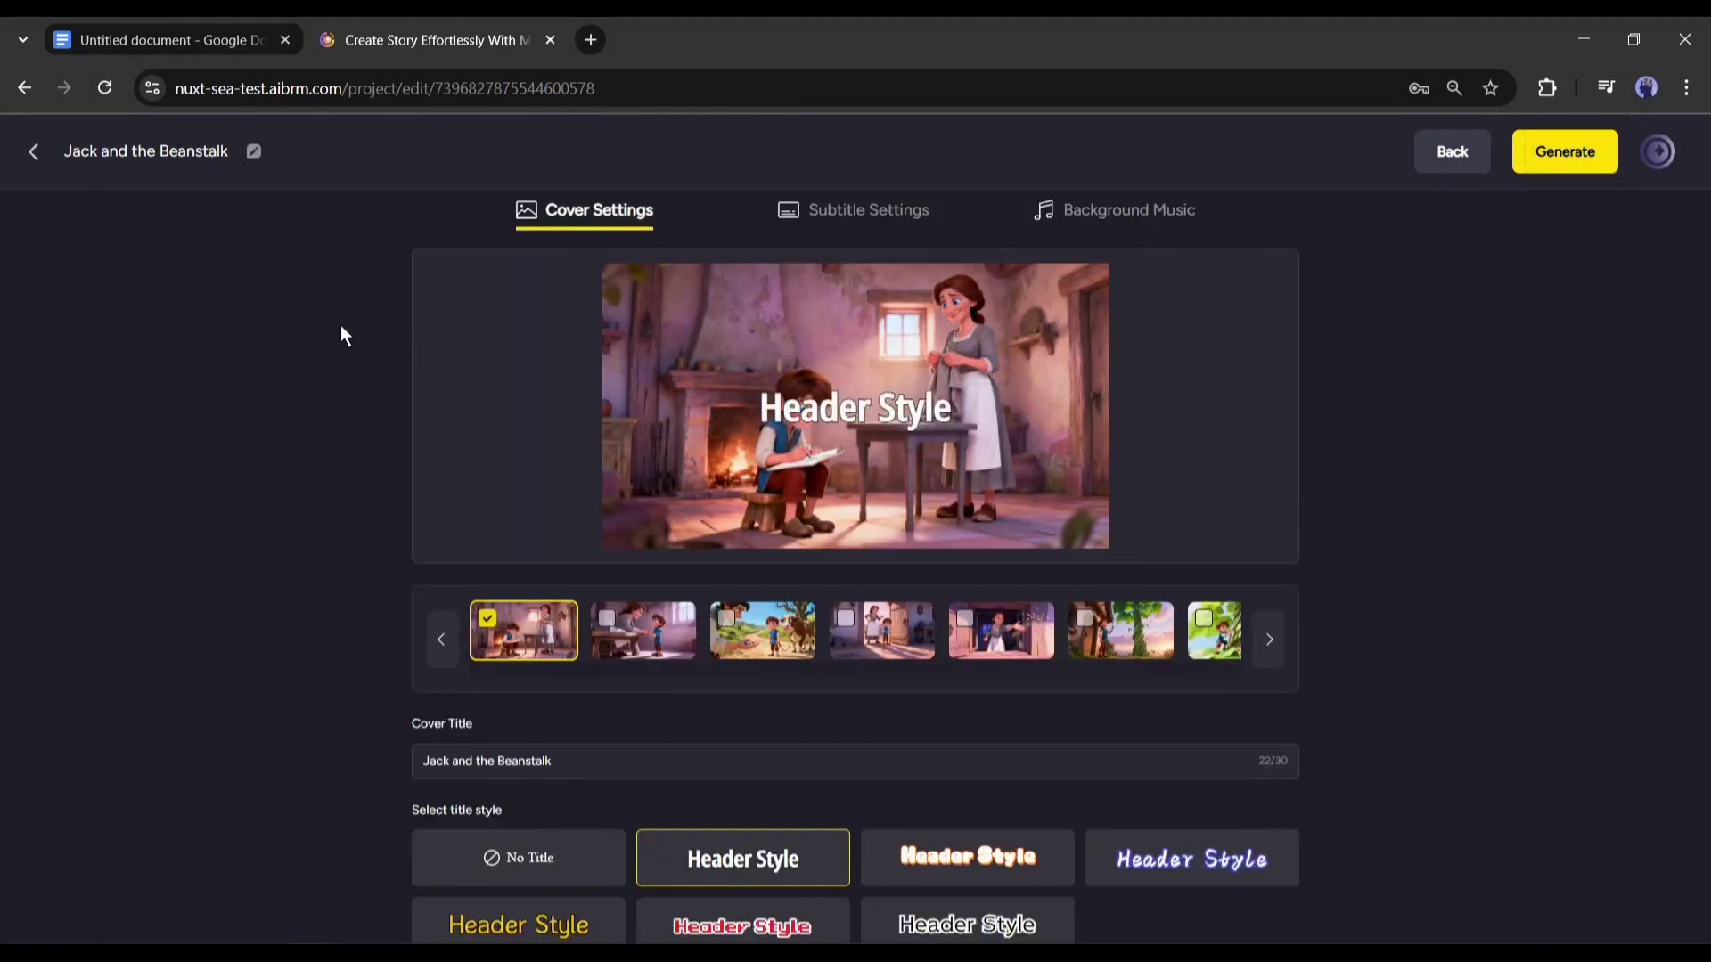
{"action": "left_click", "coordinate": [643, 630]}
{"action": "left_click", "coordinate": [1194, 627]}
{"action": "left_click", "coordinate": [827, 626]}
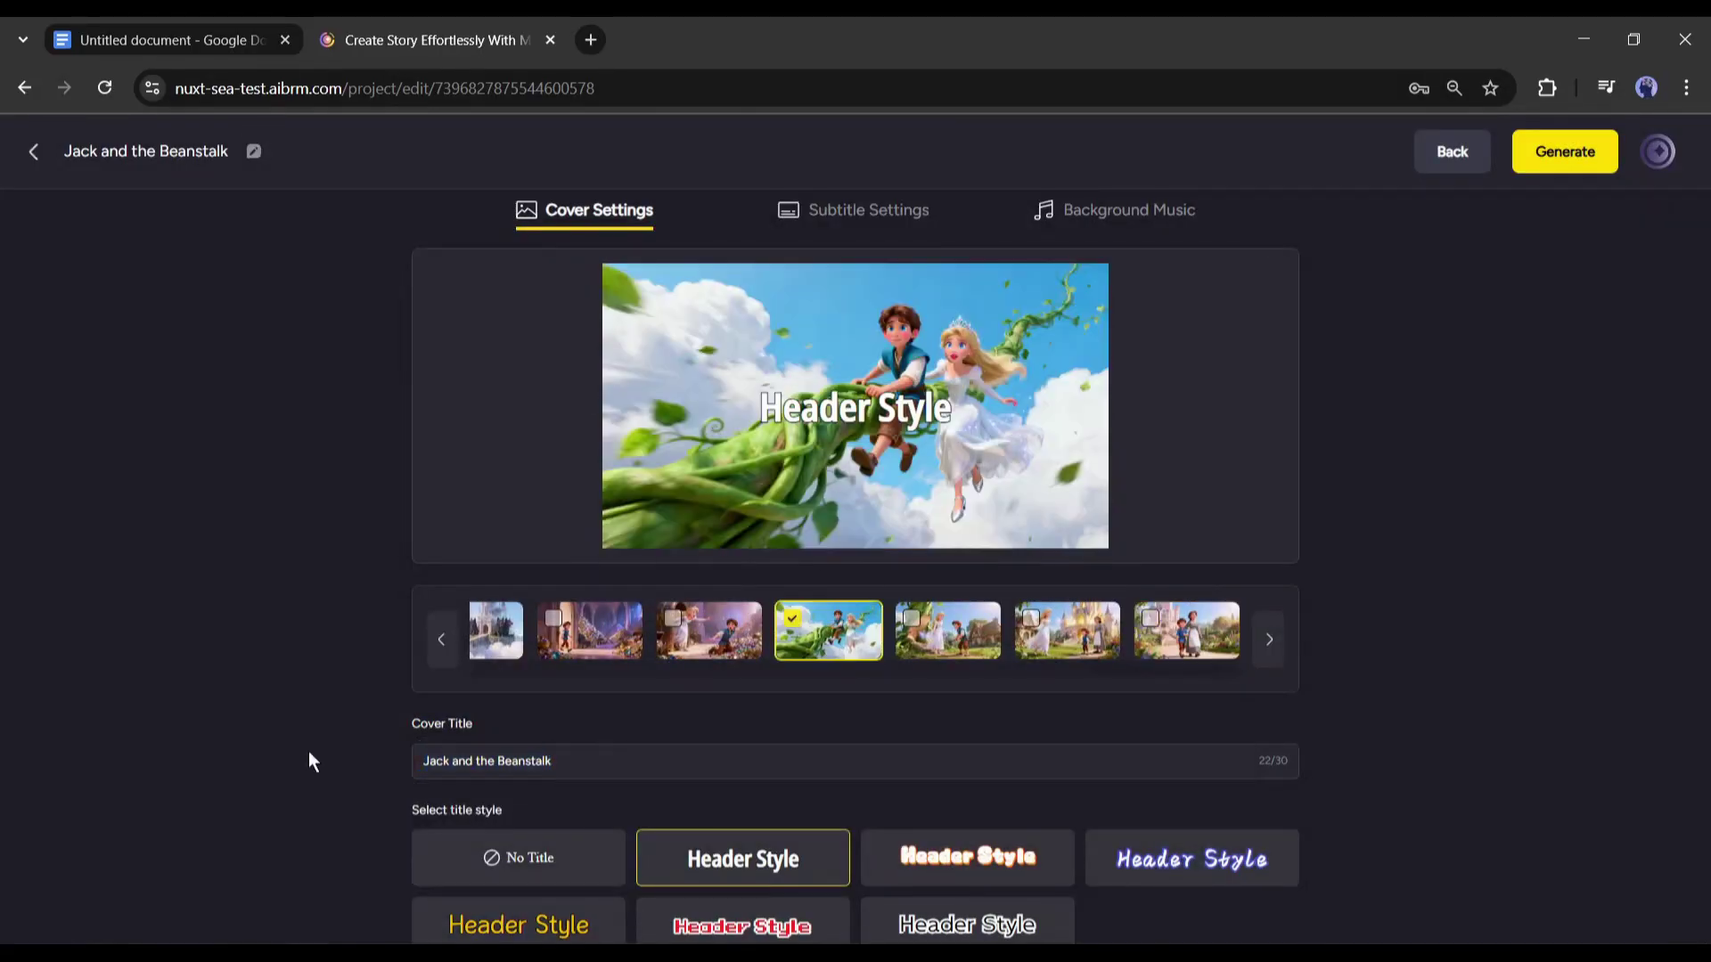
{"action": "left_click", "coordinate": [966, 848]}
{"action": "left_click", "coordinate": [1190, 847]}
{"action": "left_click", "coordinate": [472, 920]}
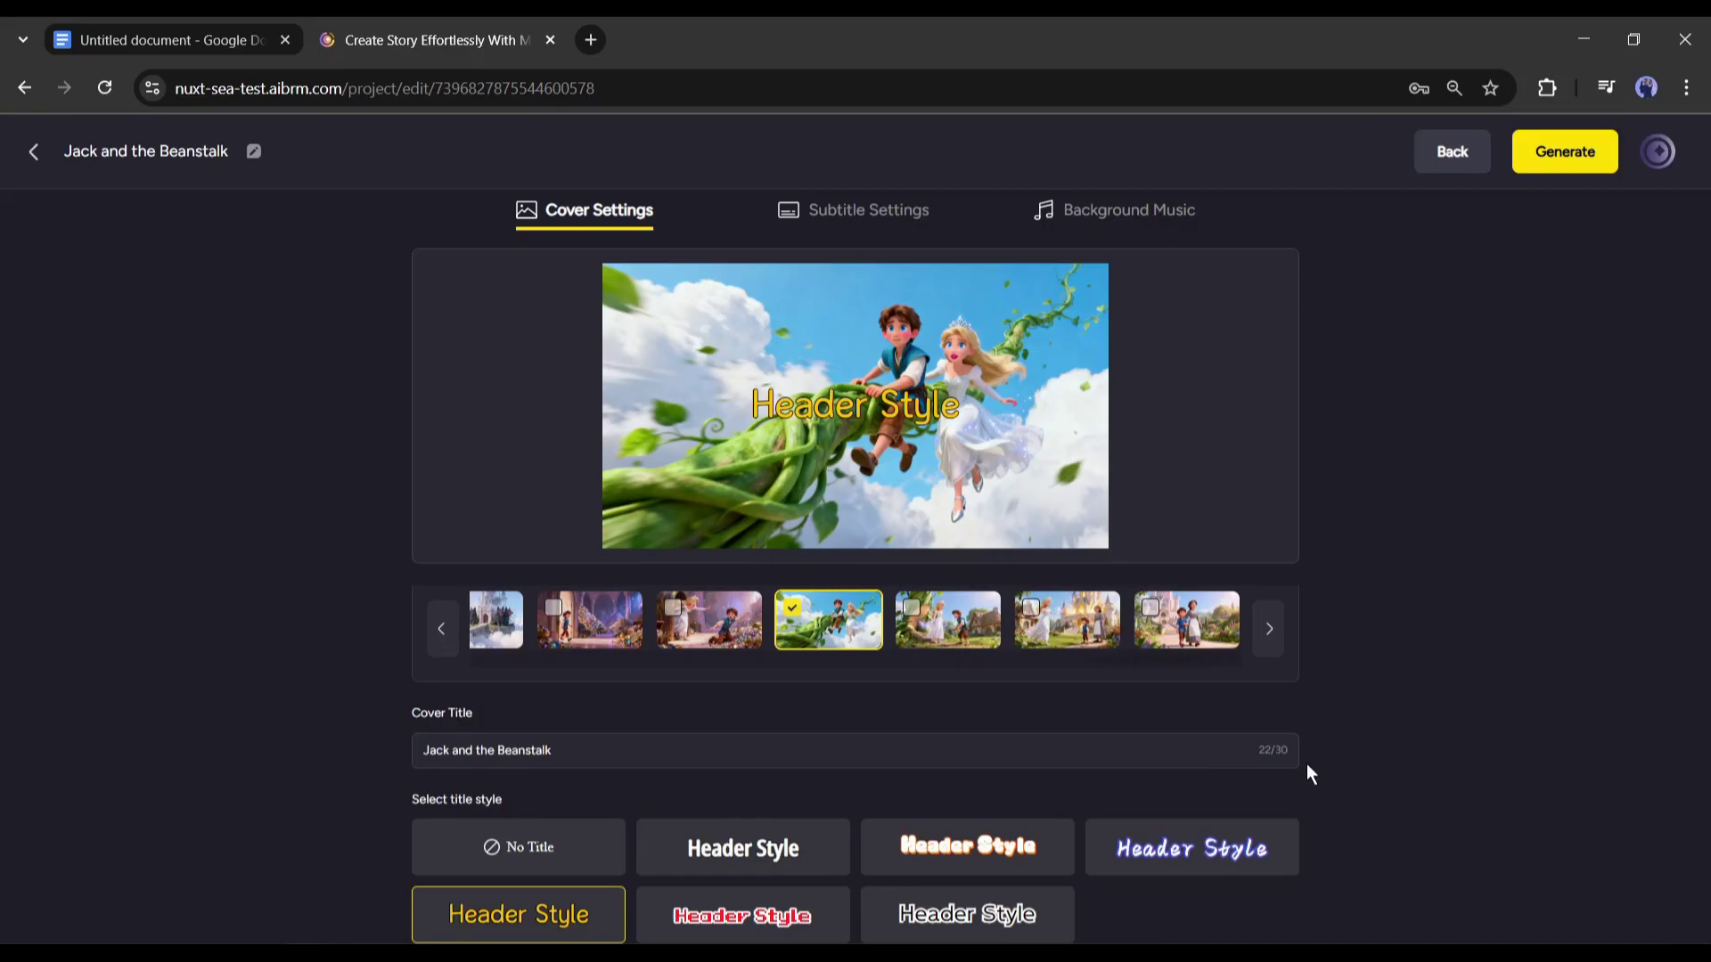
Use yellow subtitles, set background music to None, and generate the video.
{"action": "left_click", "coordinate": [857, 225]}
{"action": "left_click", "coordinate": [501, 722]}
{"action": "left_click", "coordinate": [1114, 214]}
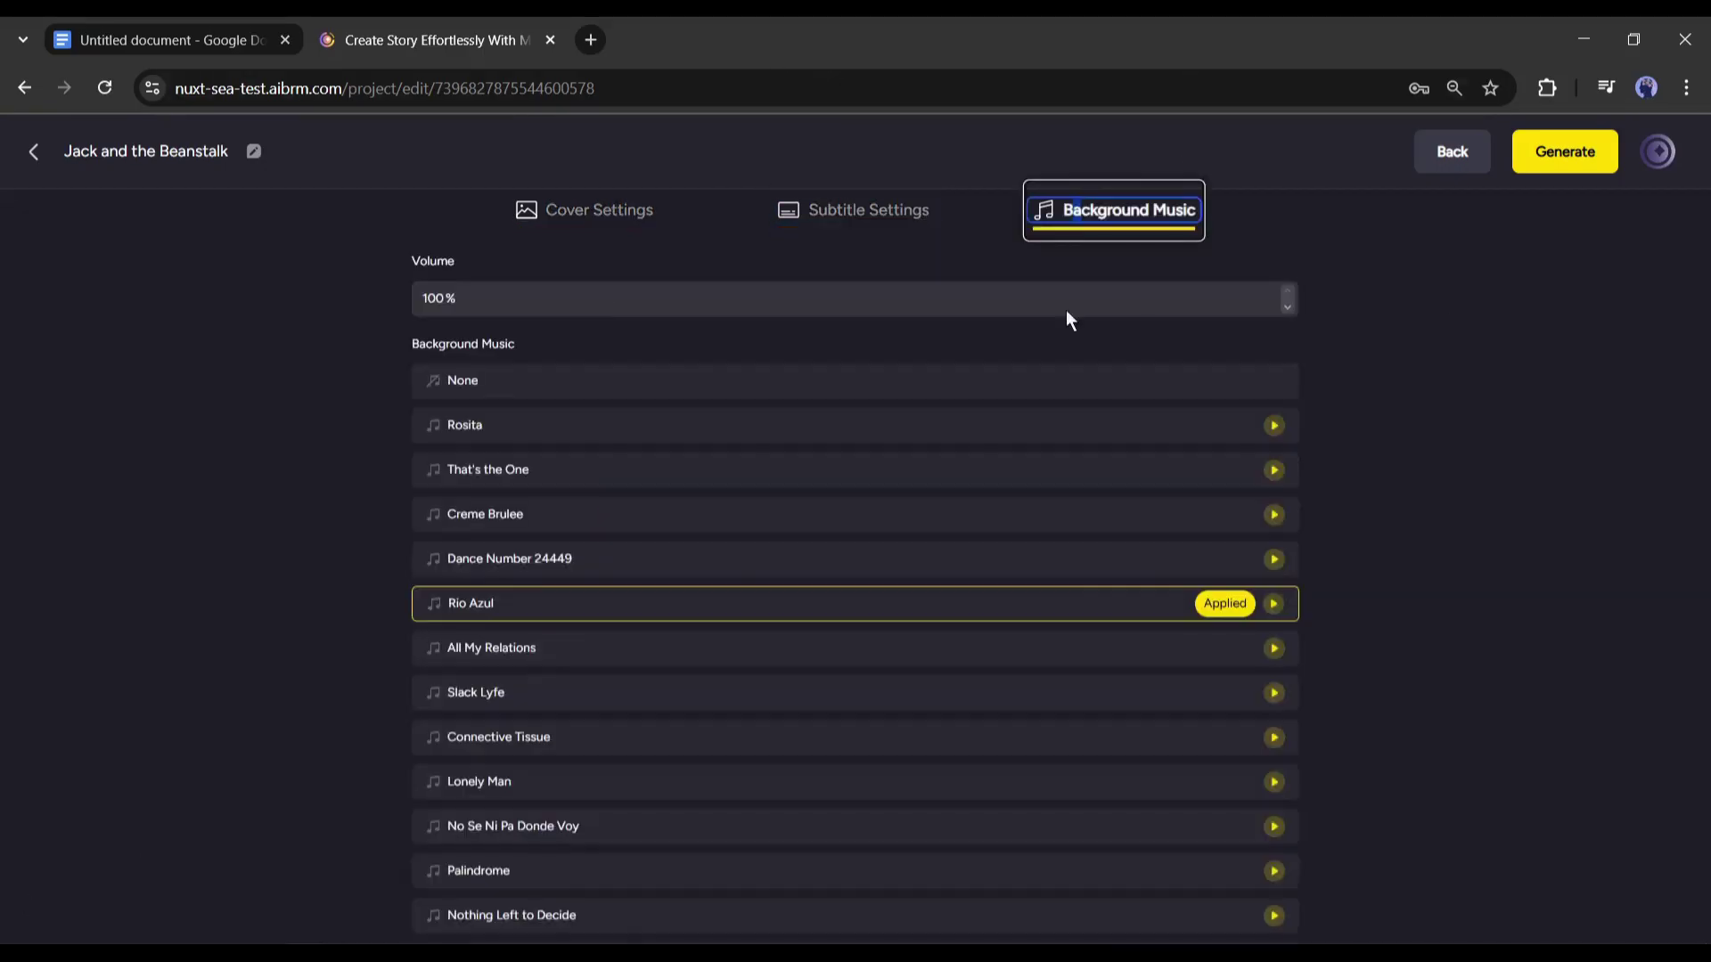
{"action": "double_click", "coordinate": [438, 297]}
{"action": "type", "text": "20"}
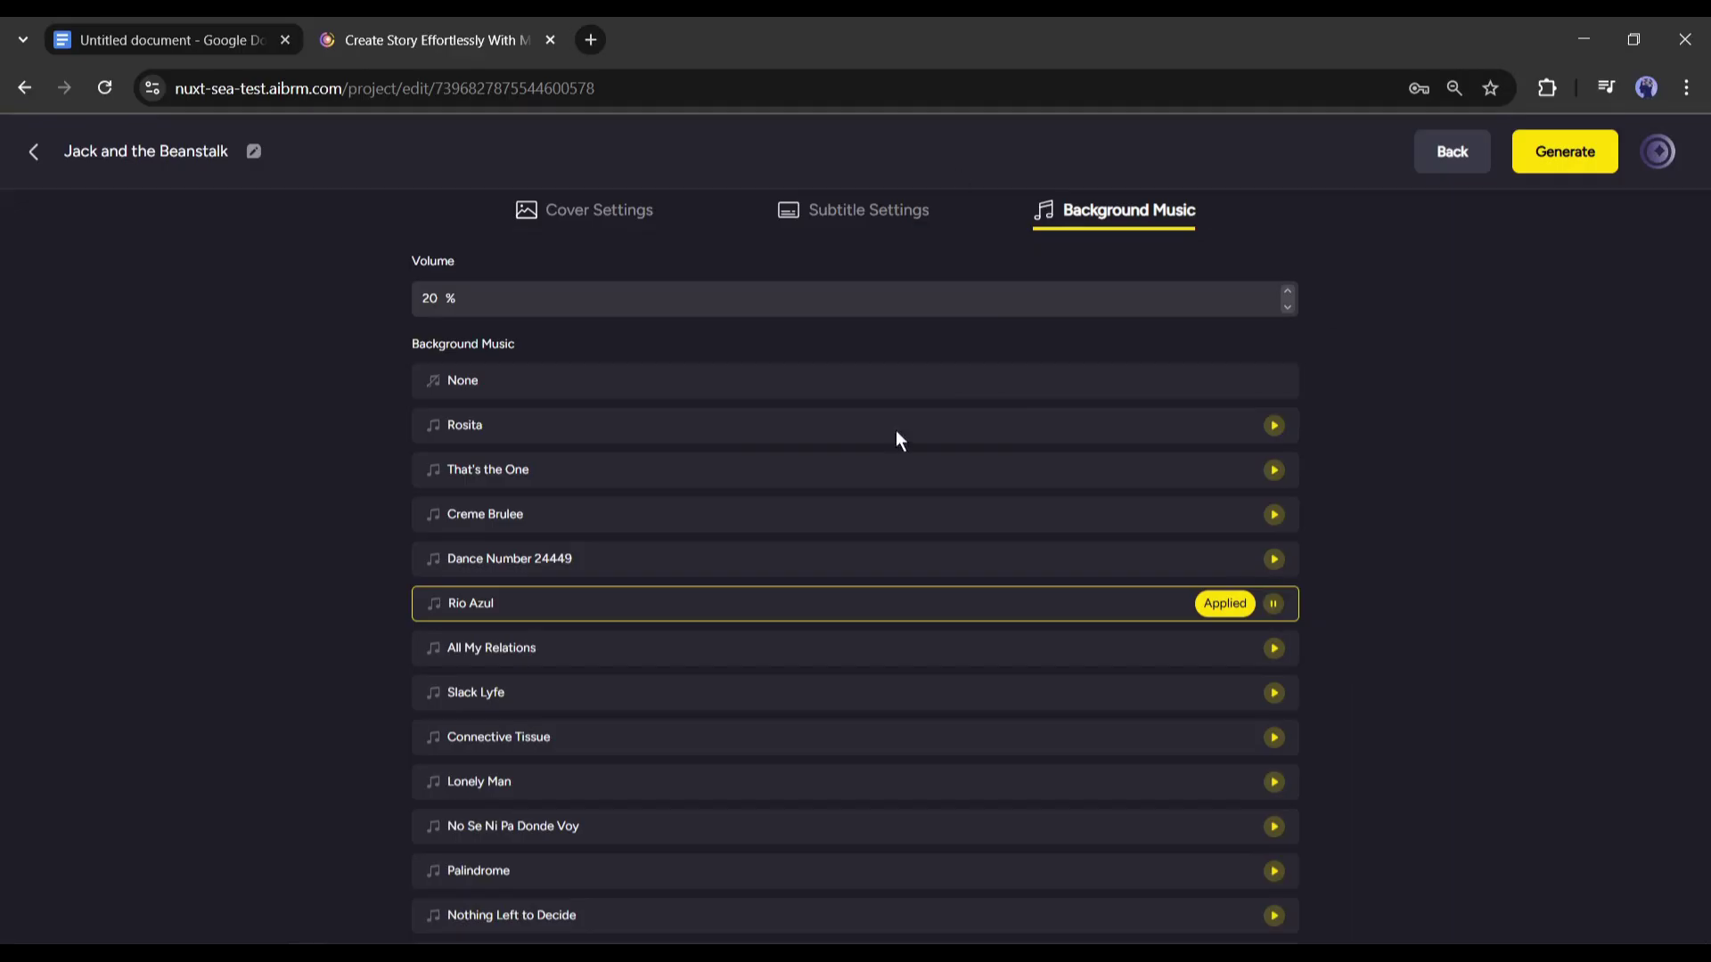
{"action": "left_click", "coordinate": [1186, 382]}
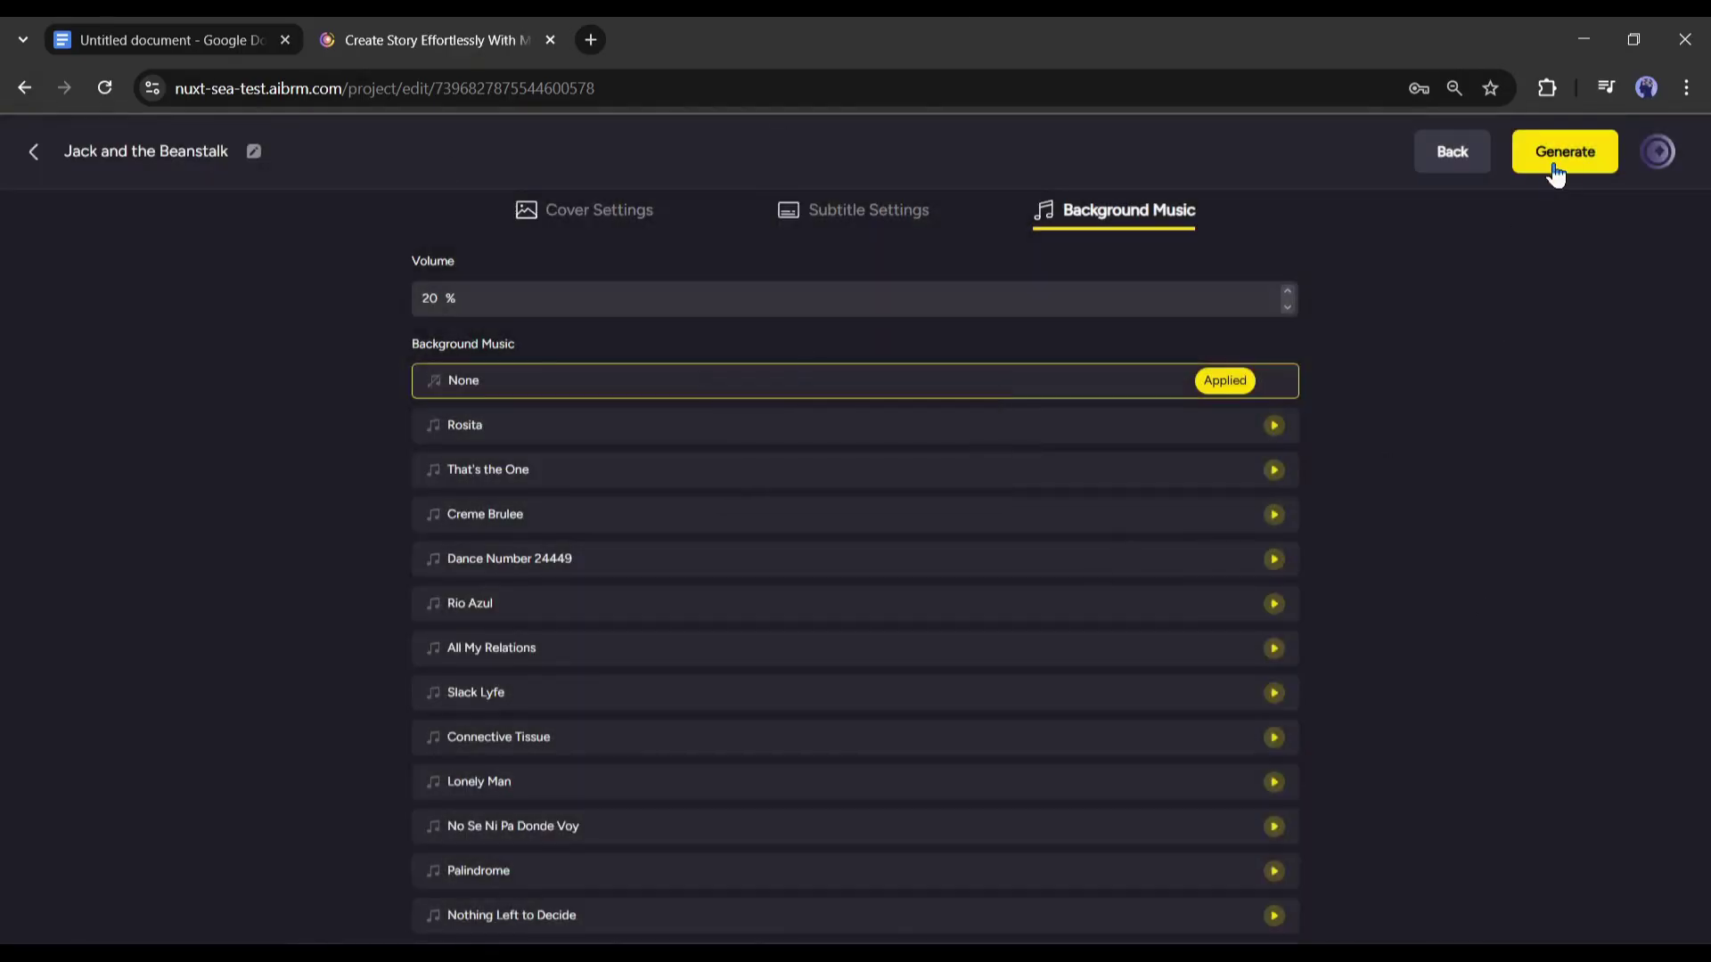
{"action": "left_click", "coordinate": [1559, 167]}
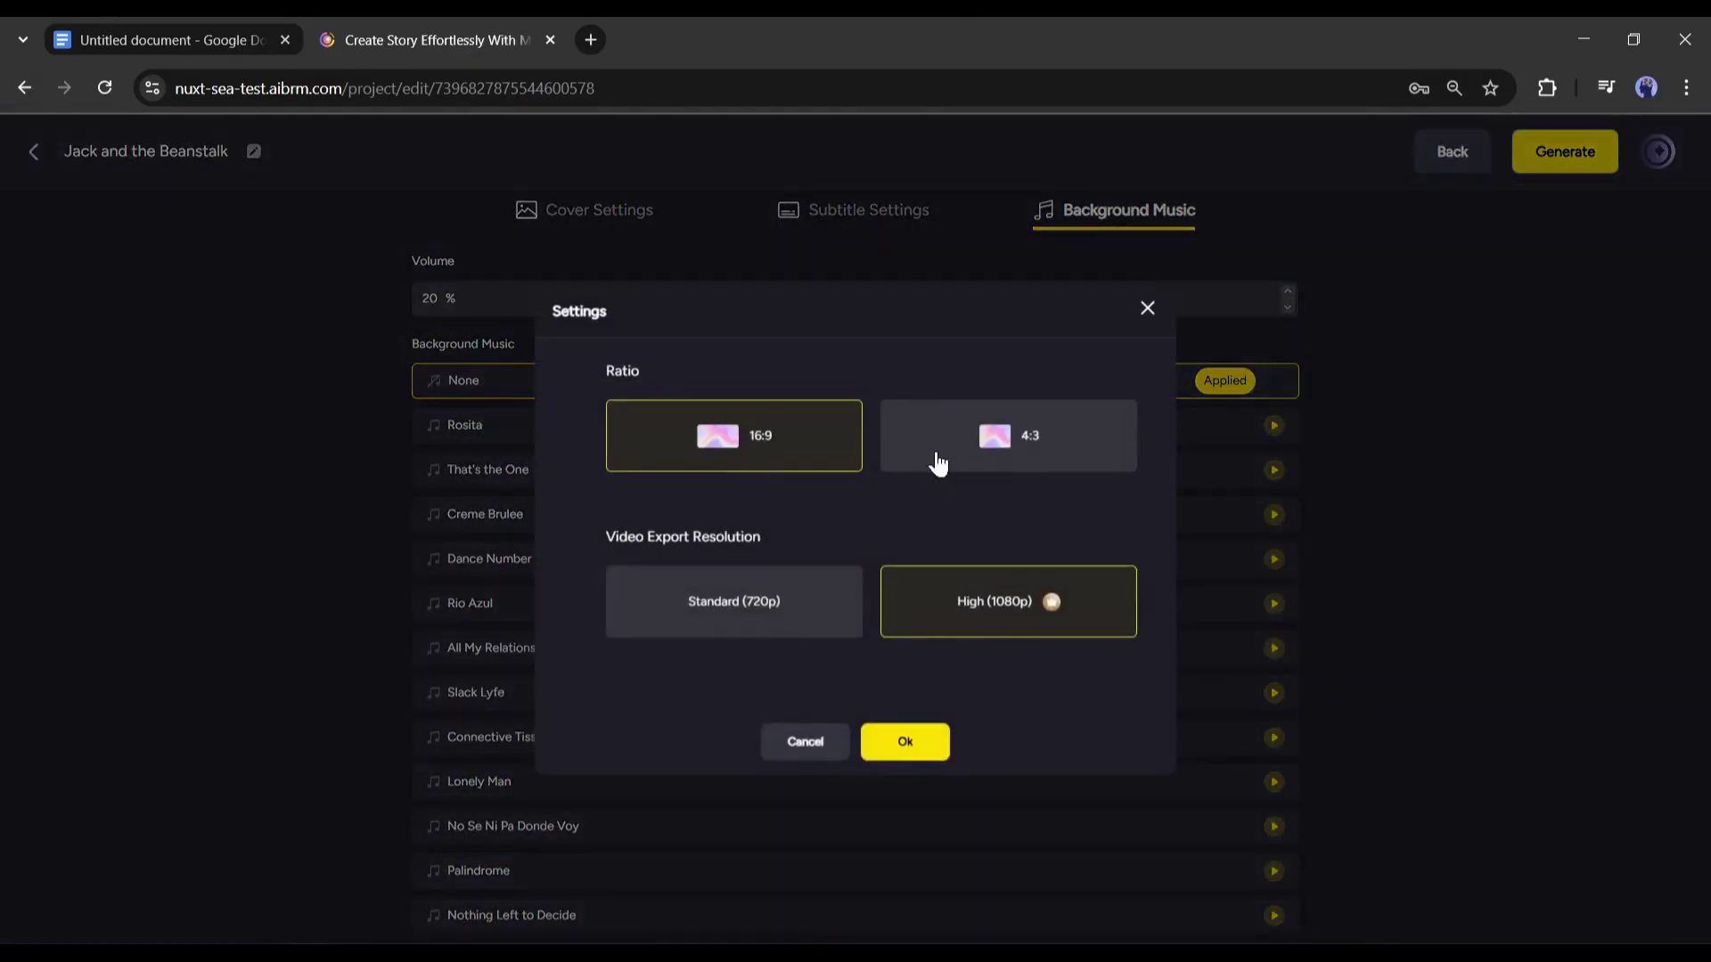
Render the Jack and the Beanstalk video at 16:9 in High 1080p, then publish it.
{"action": "left_click", "coordinate": [937, 462]}
{"action": "left_click", "coordinate": [764, 440]}
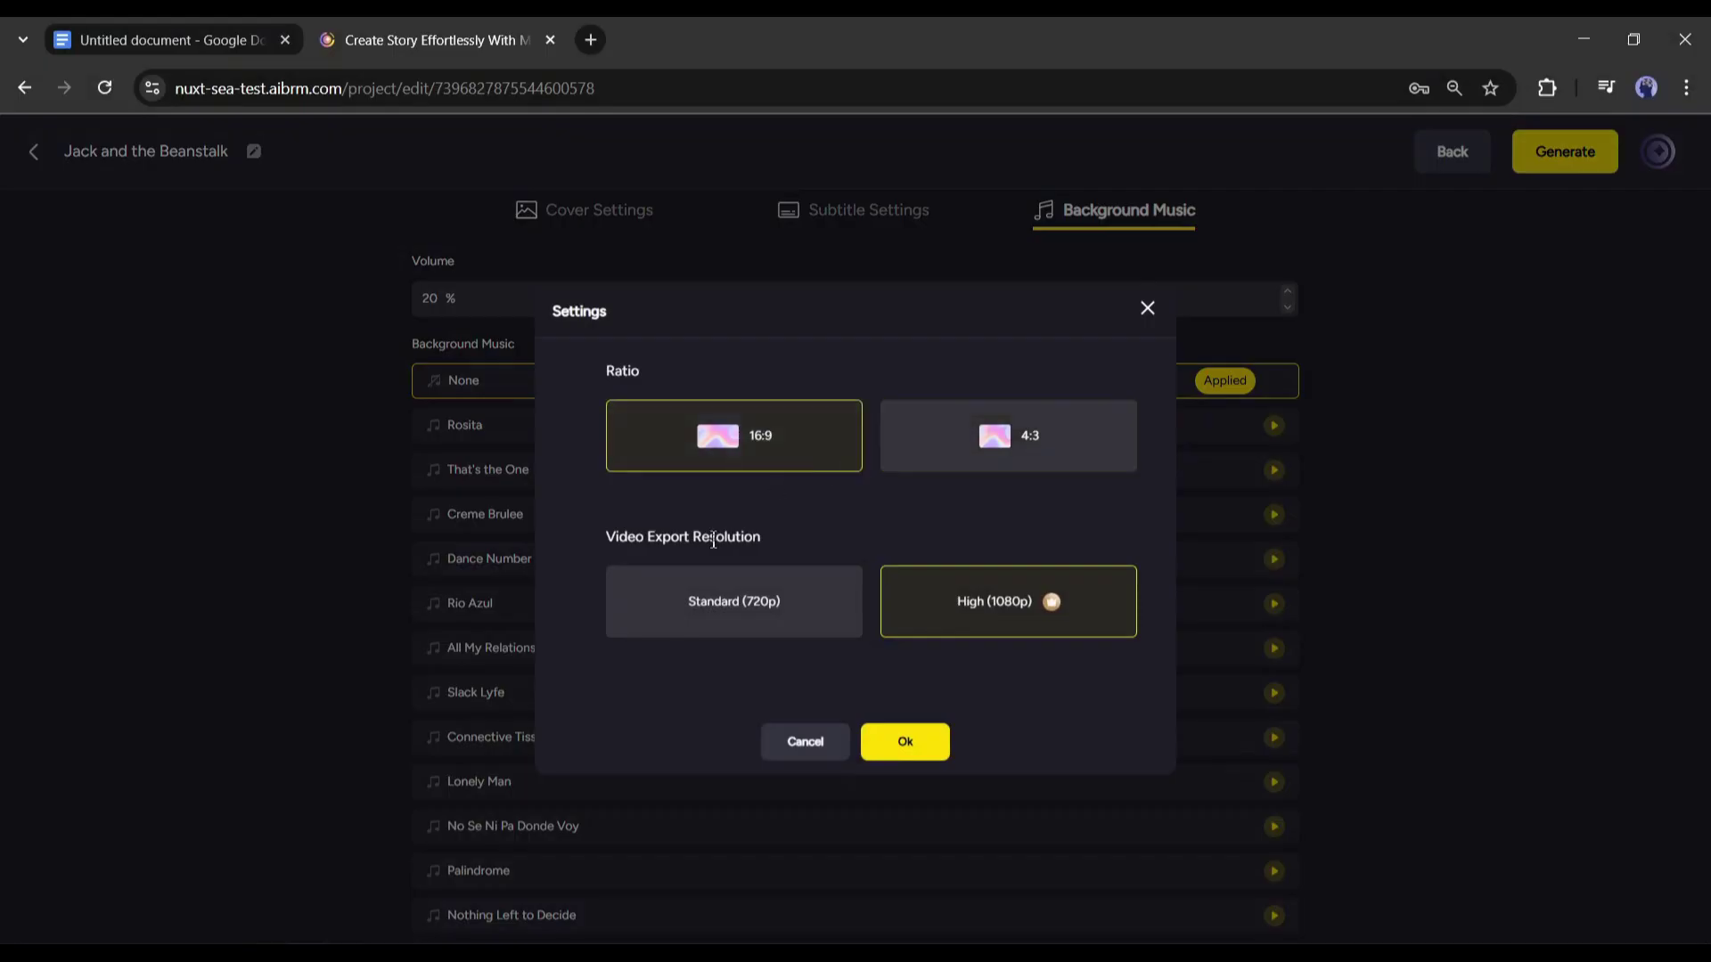
{"action": "left_click", "coordinate": [890, 745]}
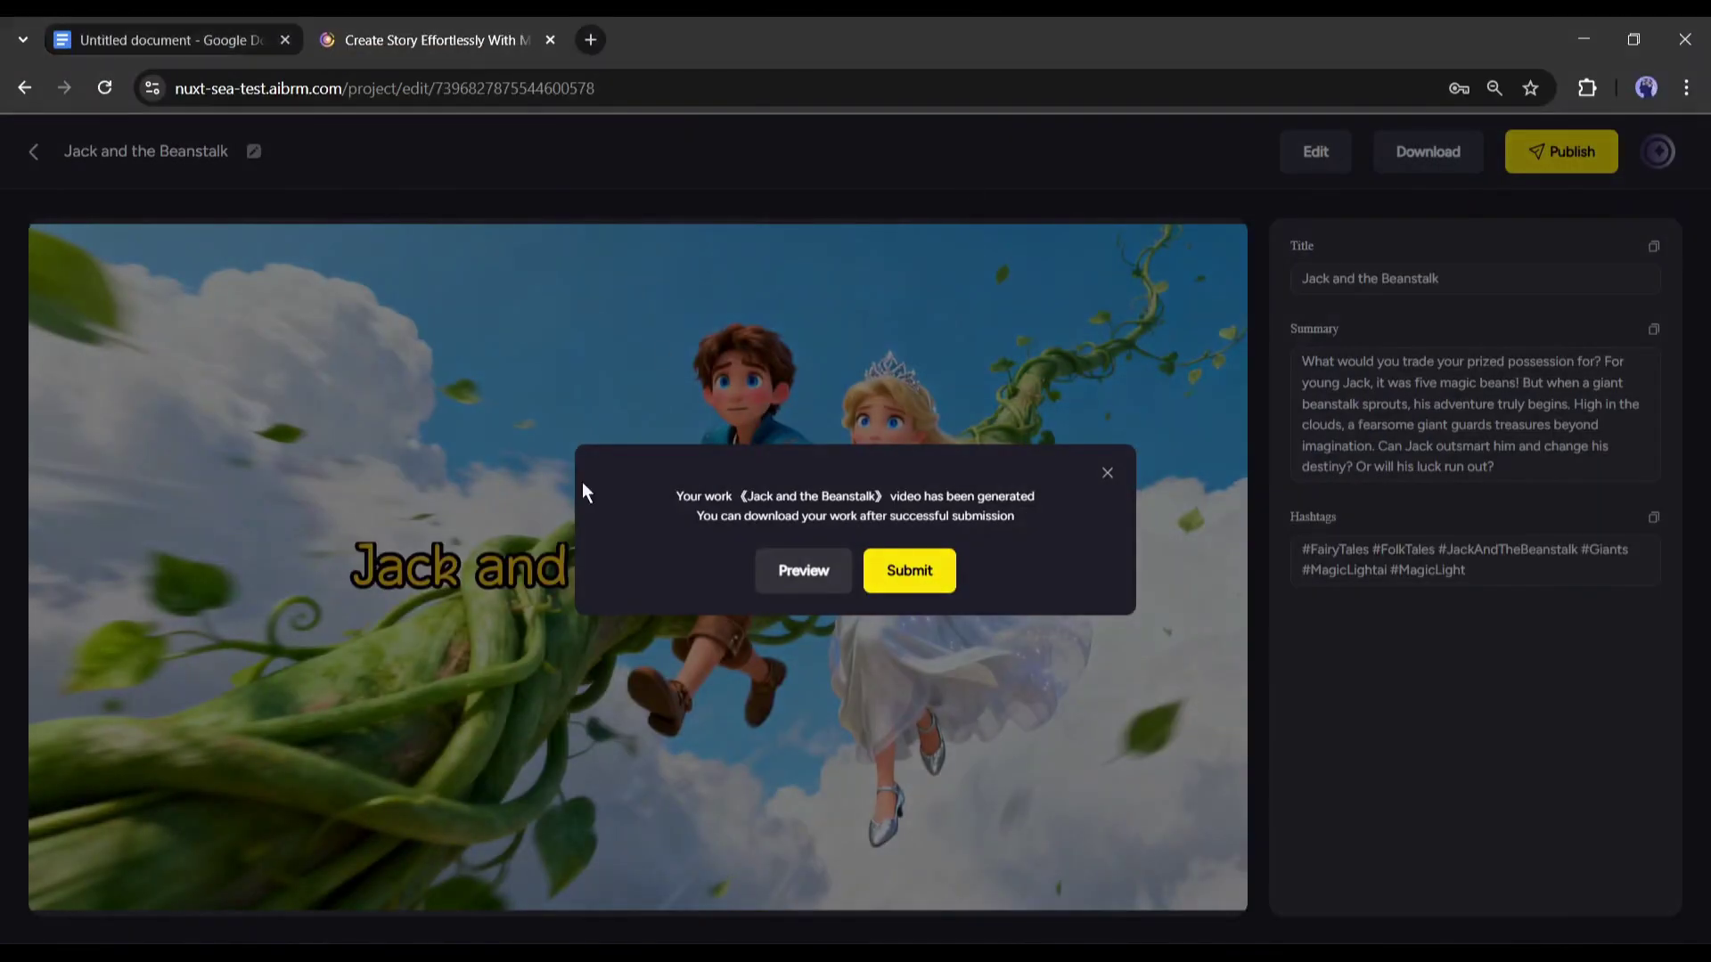
{"action": "left_click", "coordinate": [909, 571]}
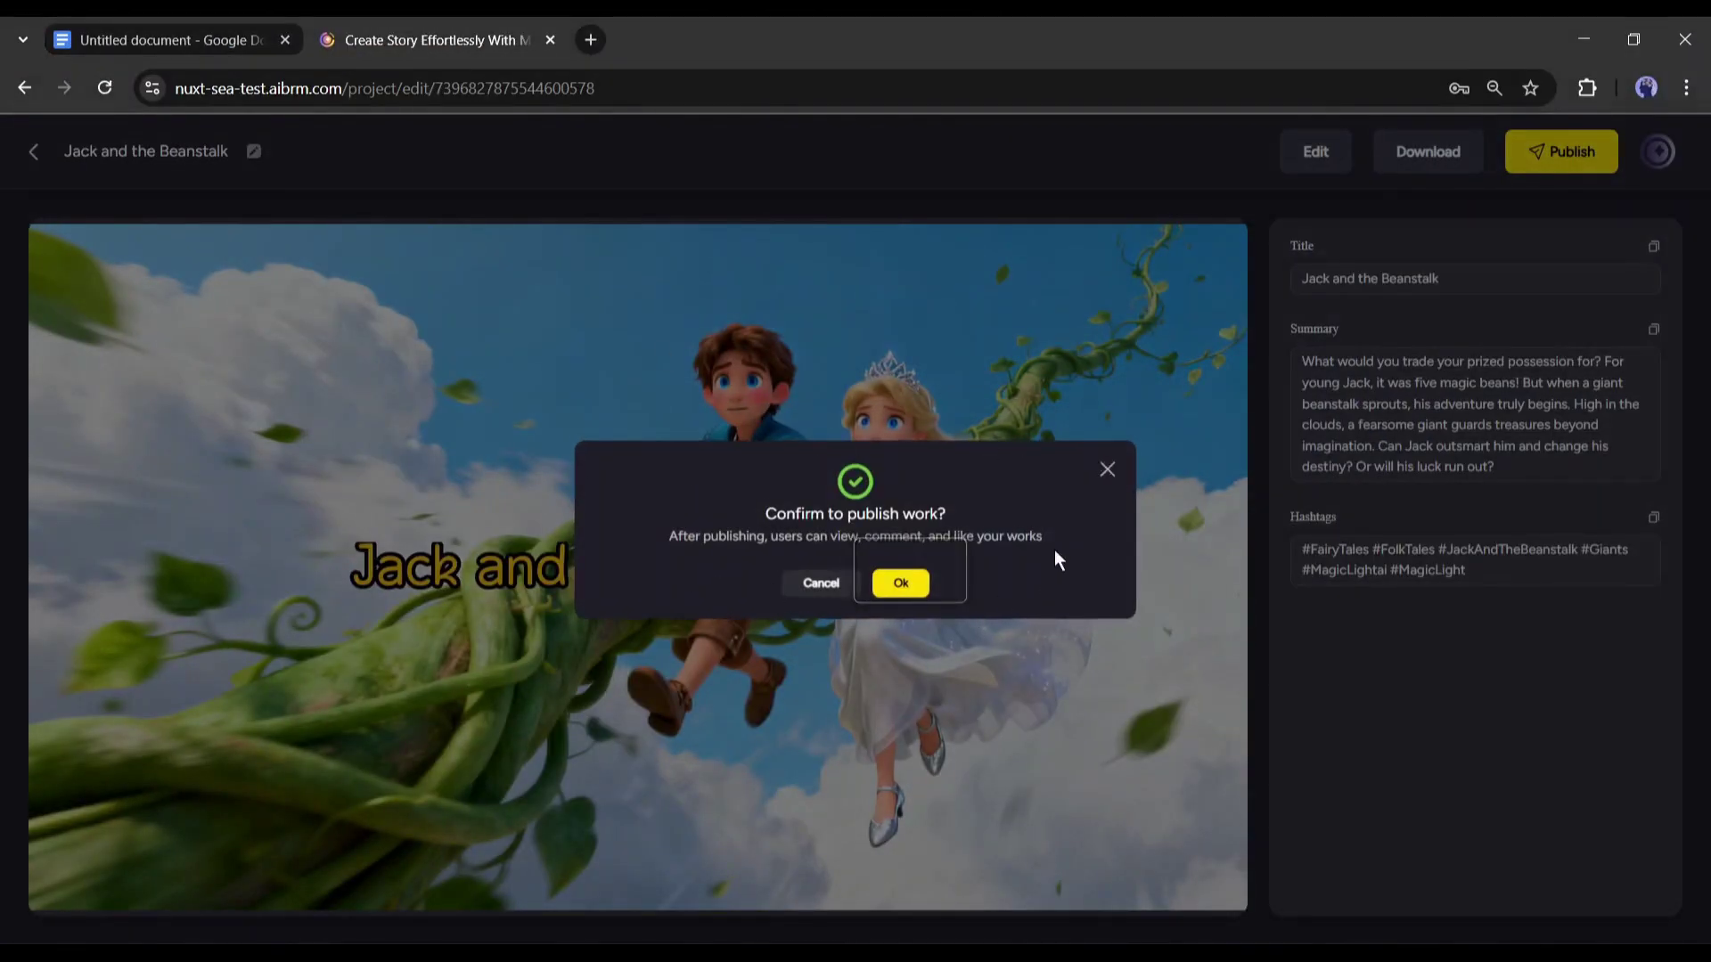
{"action": "left_click", "coordinate": [898, 589]}
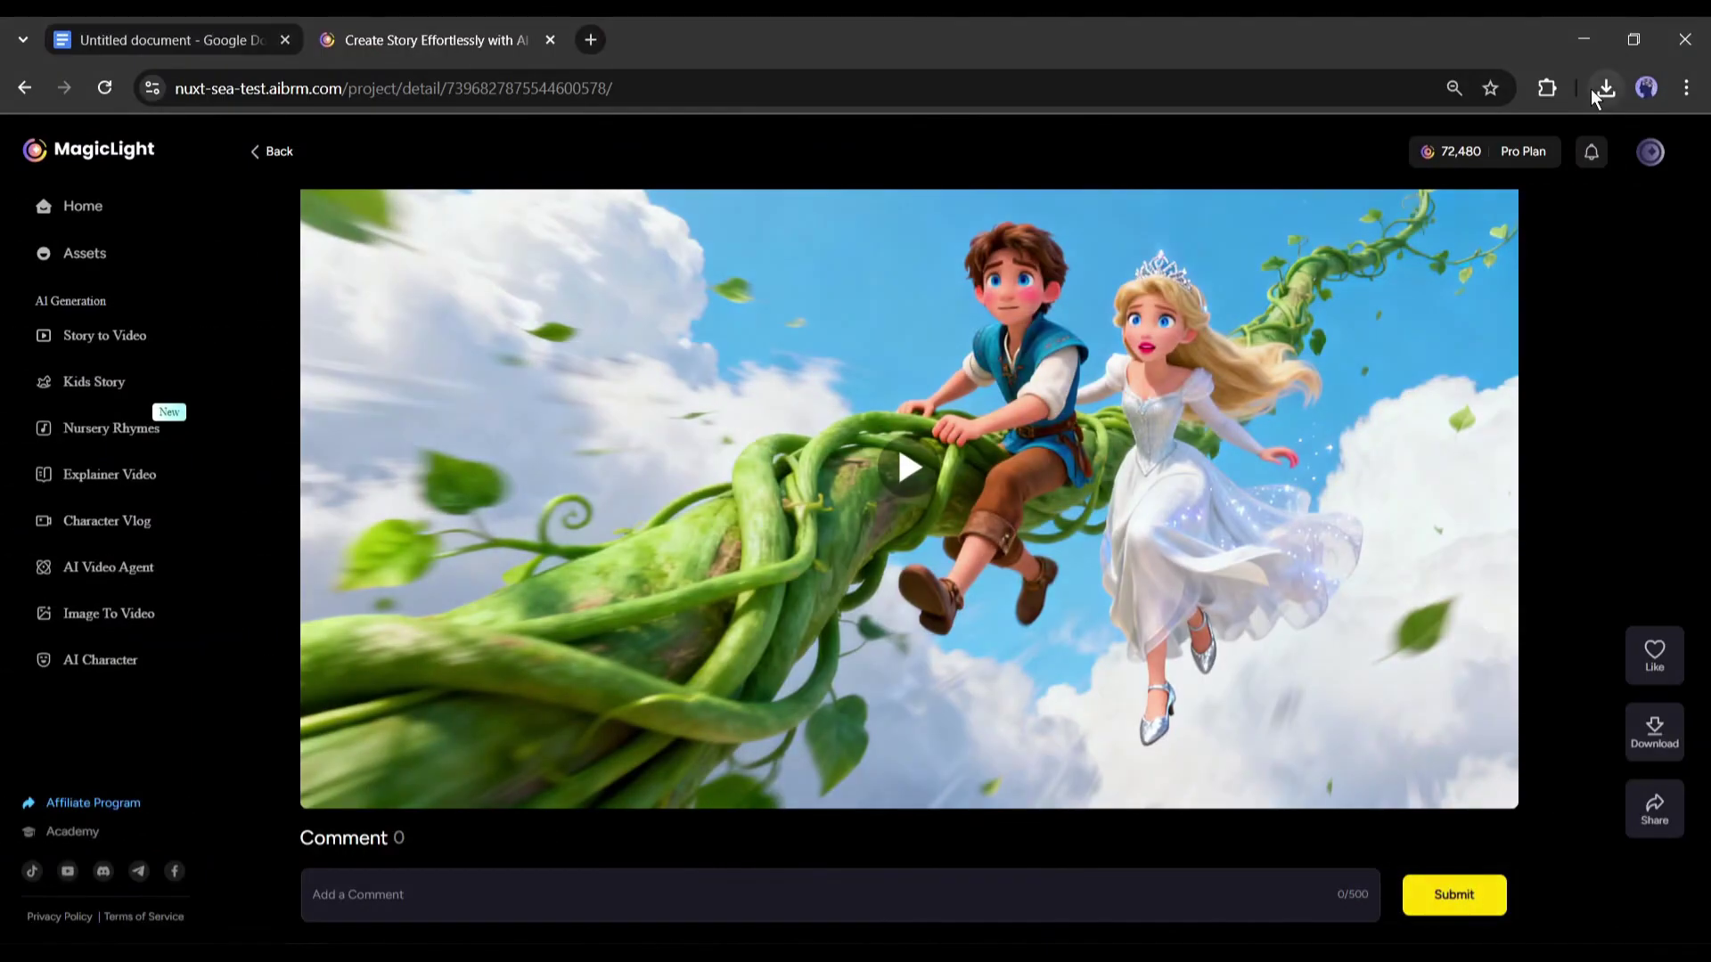
Check Chrome's recent downloads list, then dismiss it.
{"action": "left_click", "coordinate": [1604, 89]}
{"action": "left_click", "coordinate": [1265, 48]}
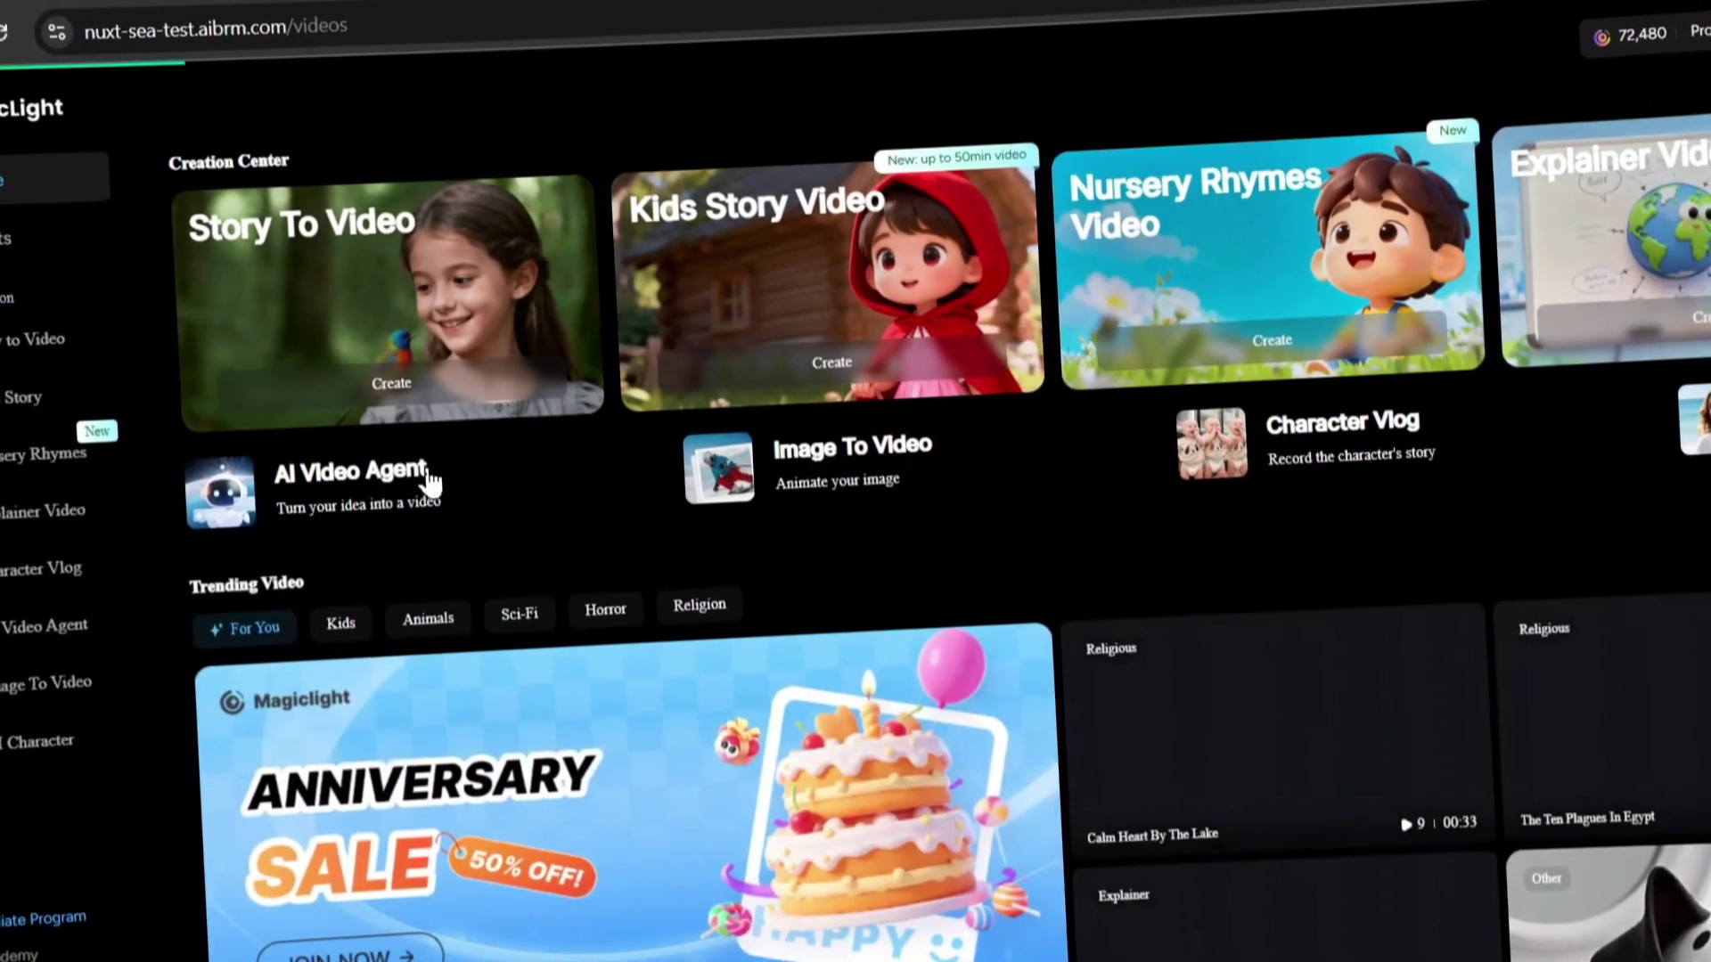
Open the AI Video Agent and set its story model to Gemini 3.
{"action": "left_click", "coordinate": [523, 477]}
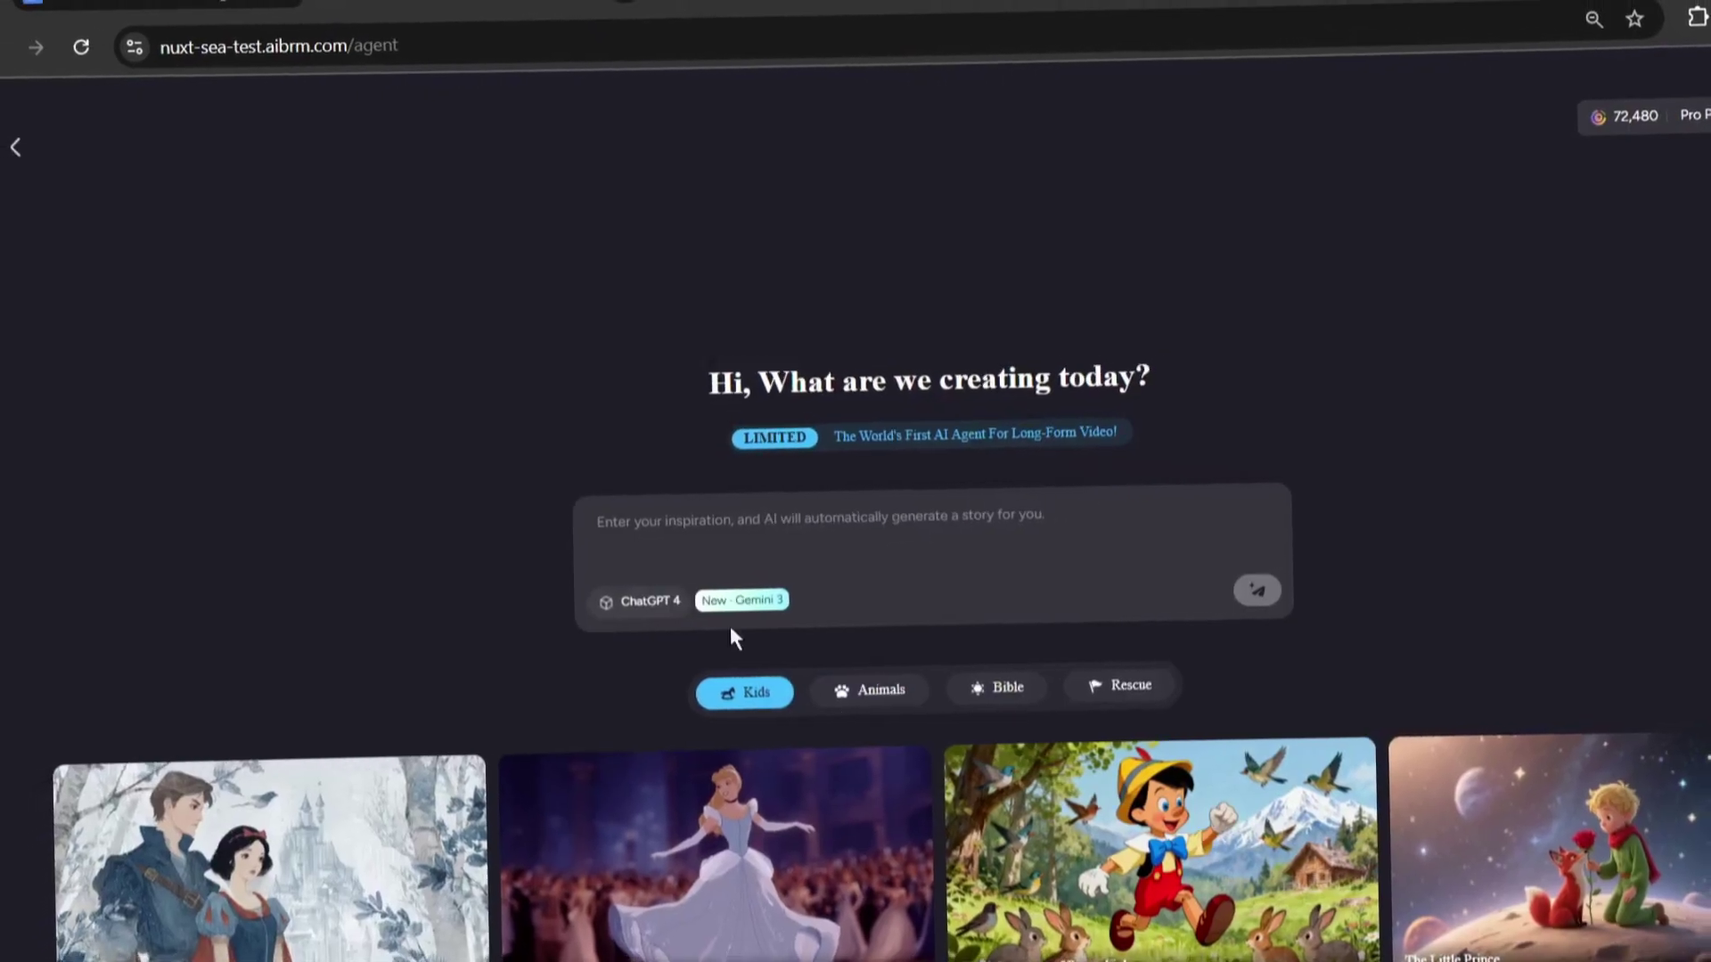
{"action": "left_click", "coordinate": [651, 602]}
{"action": "left_click", "coordinate": [651, 601]}
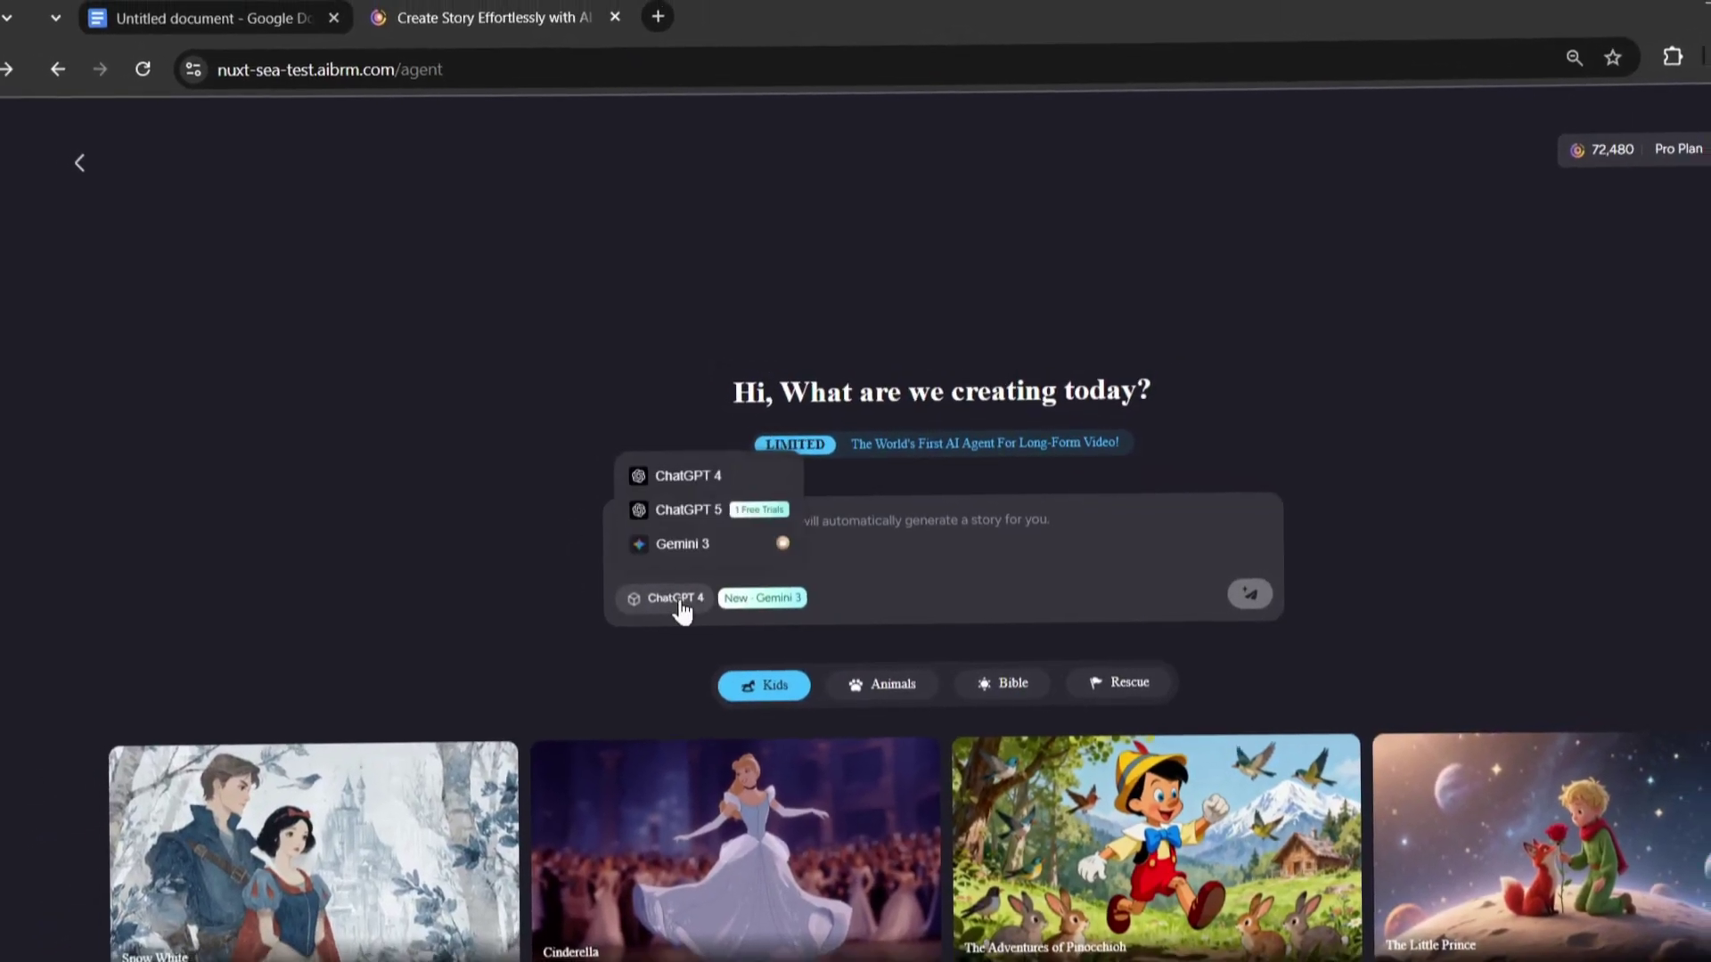
{"action": "left_click", "coordinate": [683, 543]}
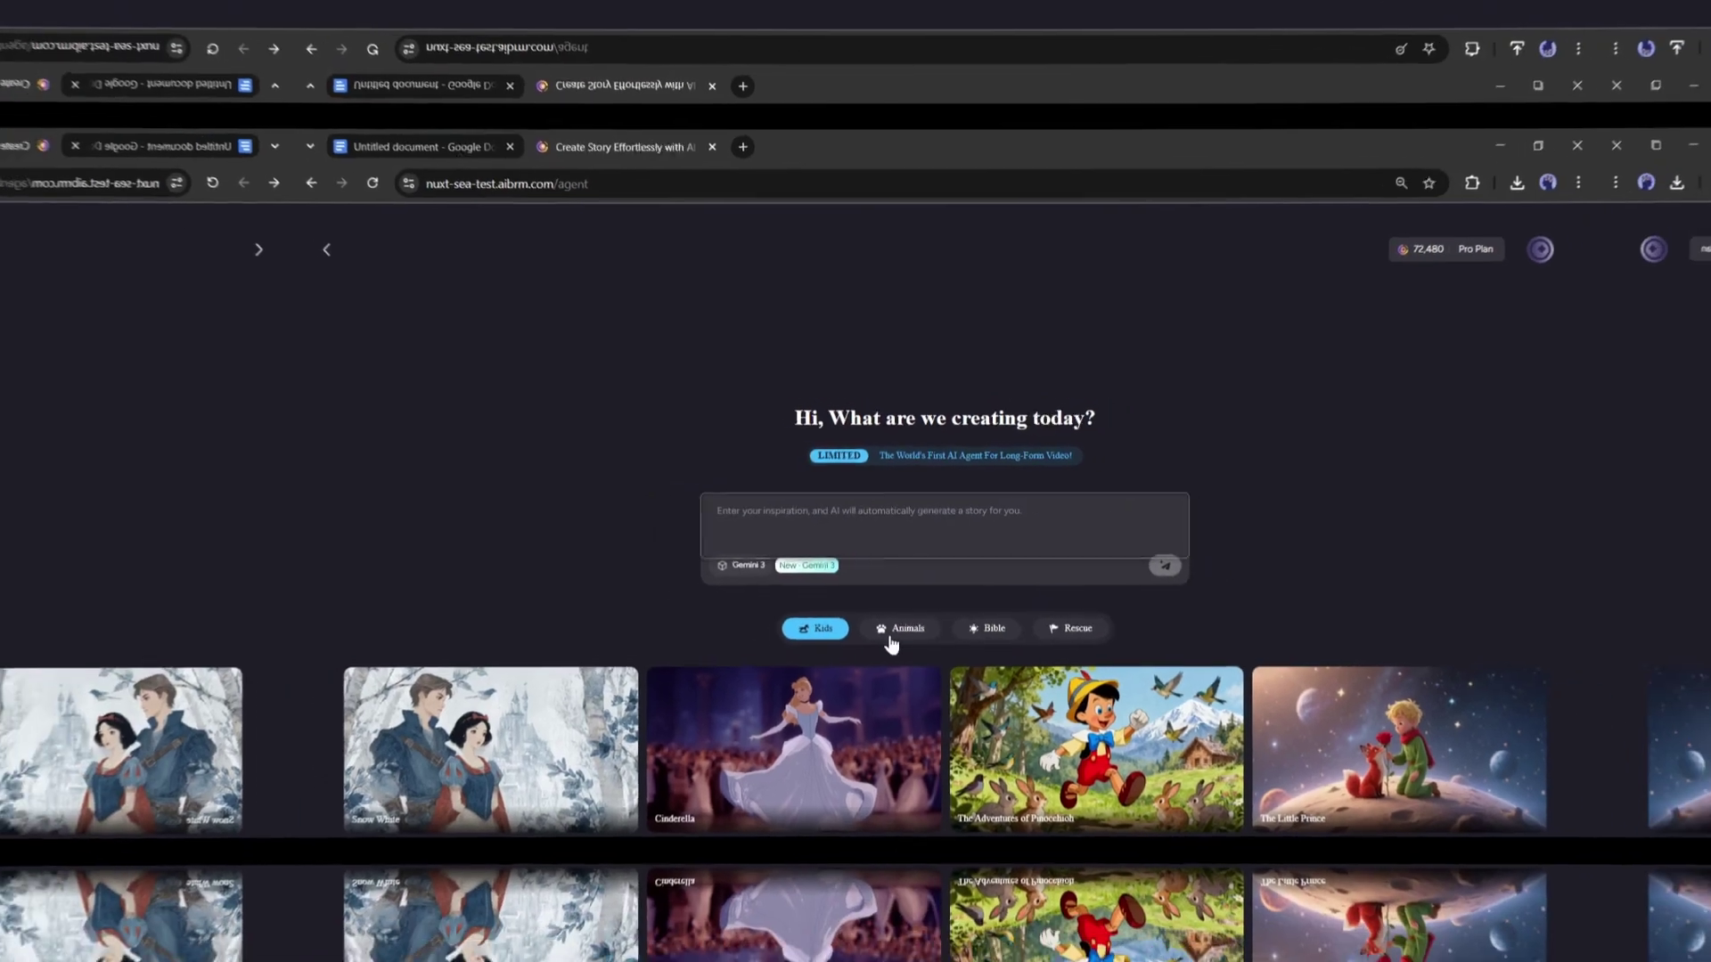
Browse the Animals story ideas and submit an idea to the agent.
{"action": "left_click", "coordinate": [892, 656]}
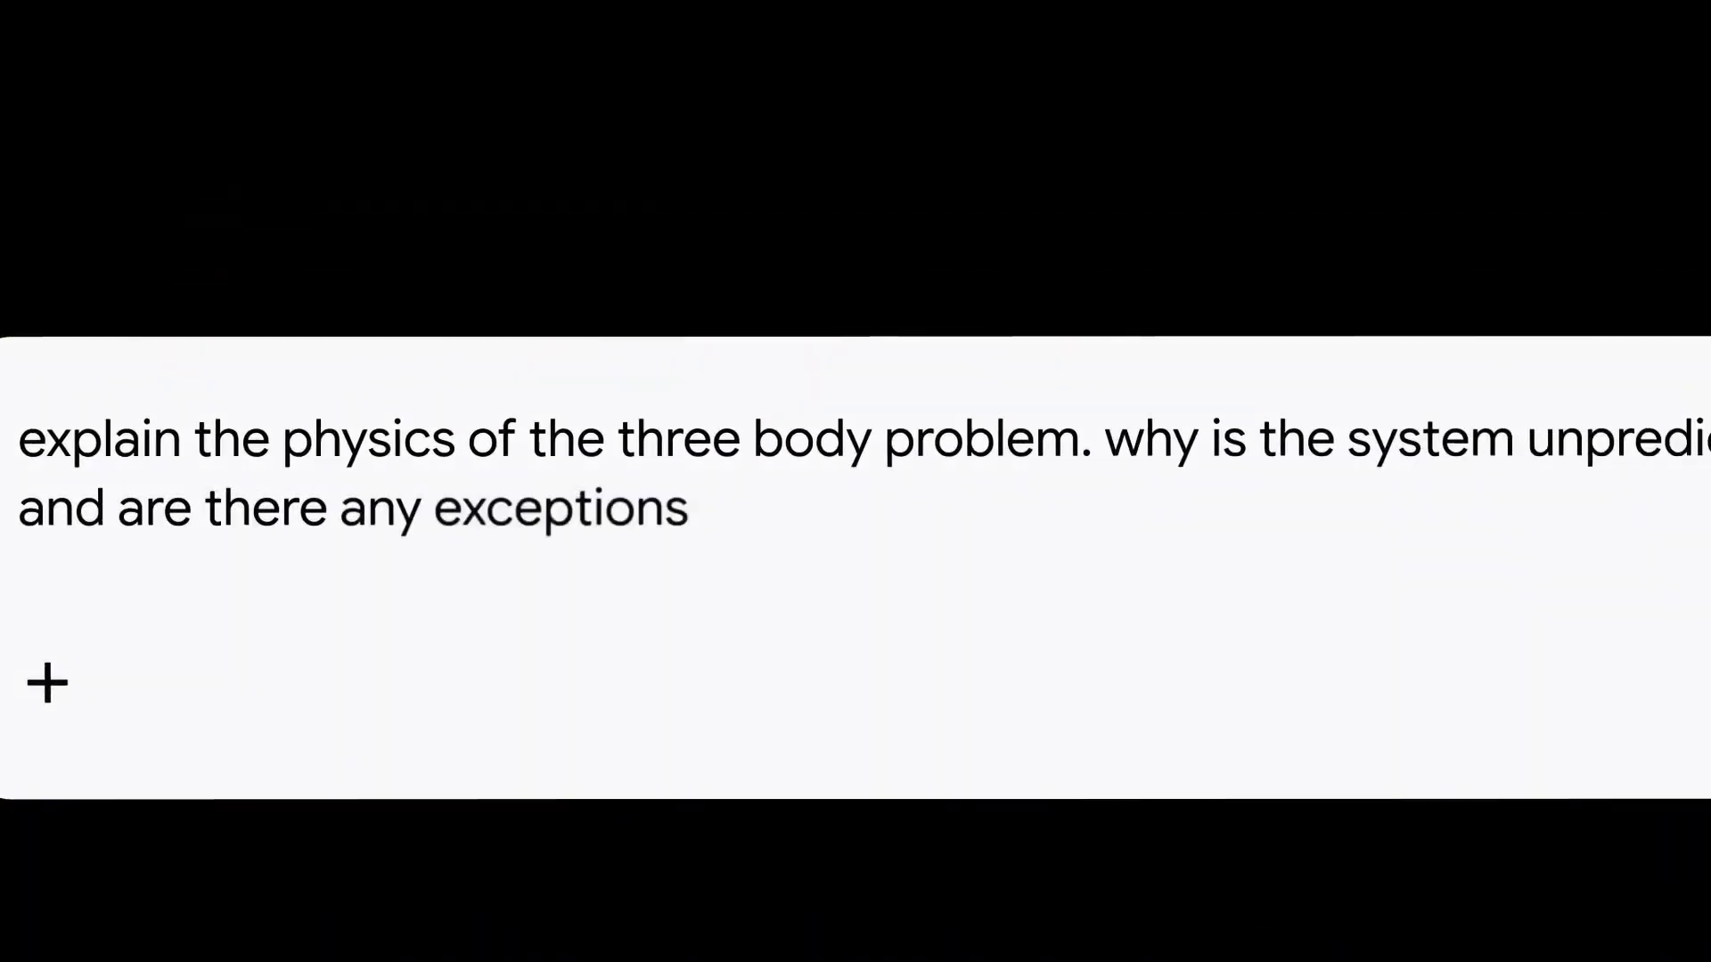
{"action": "left_click", "coordinate": [1630, 630]}
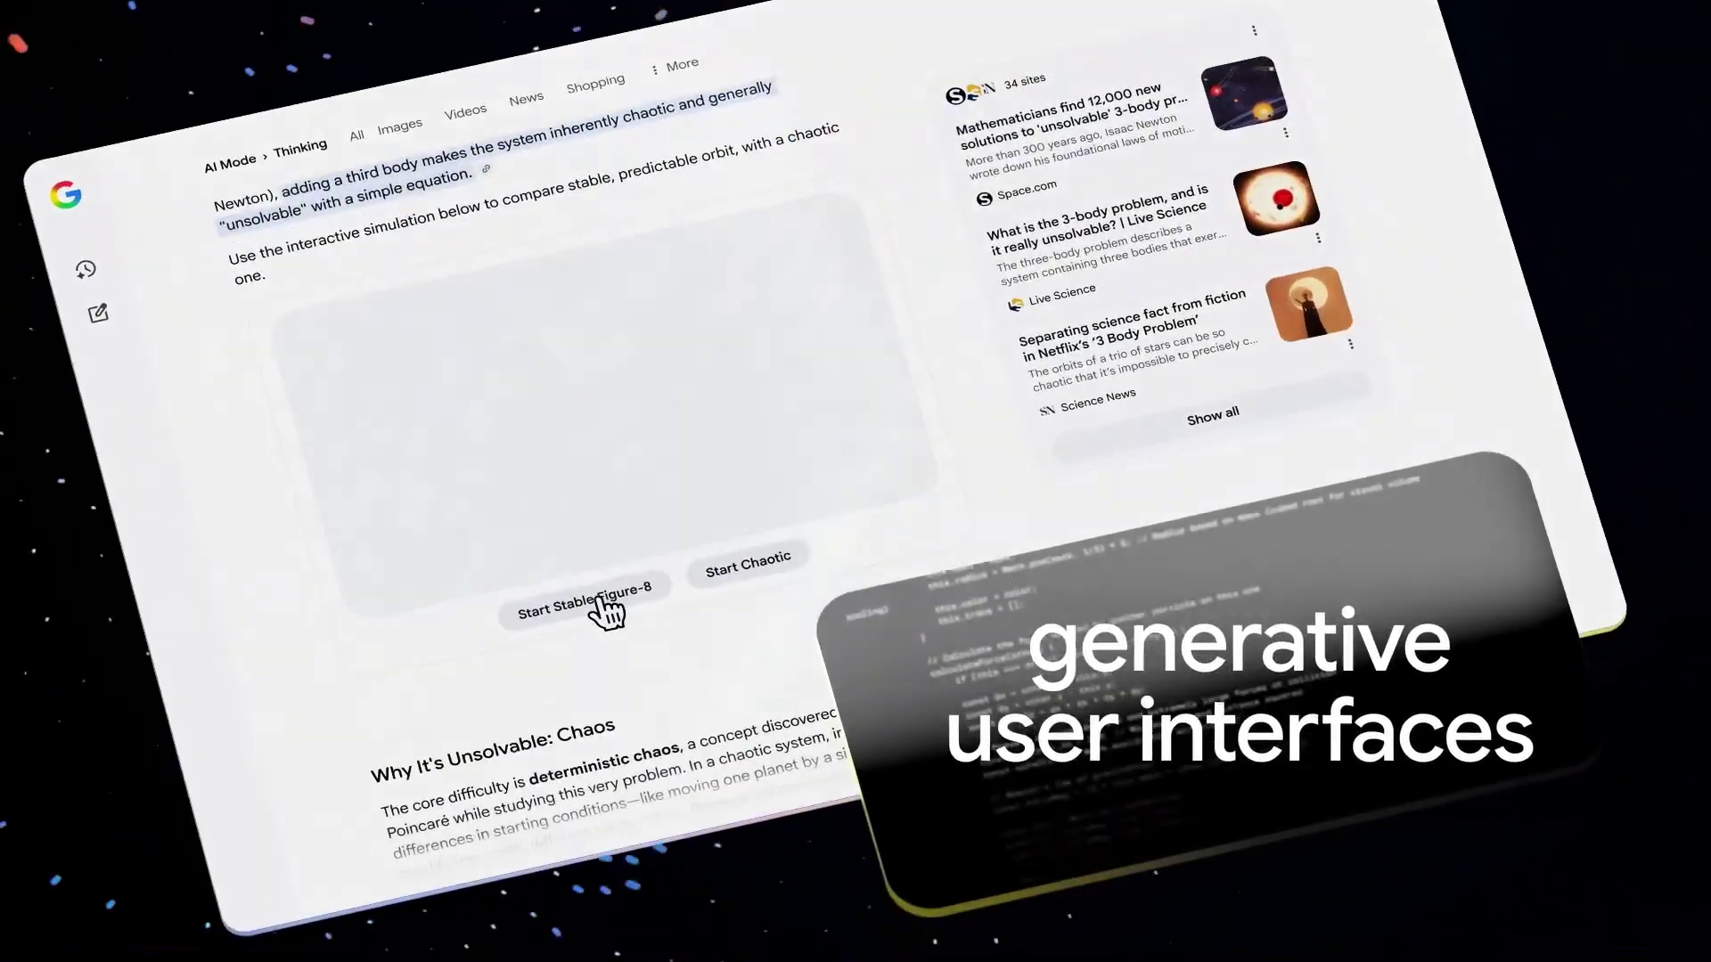
{"action": "left_click", "coordinate": [605, 608]}
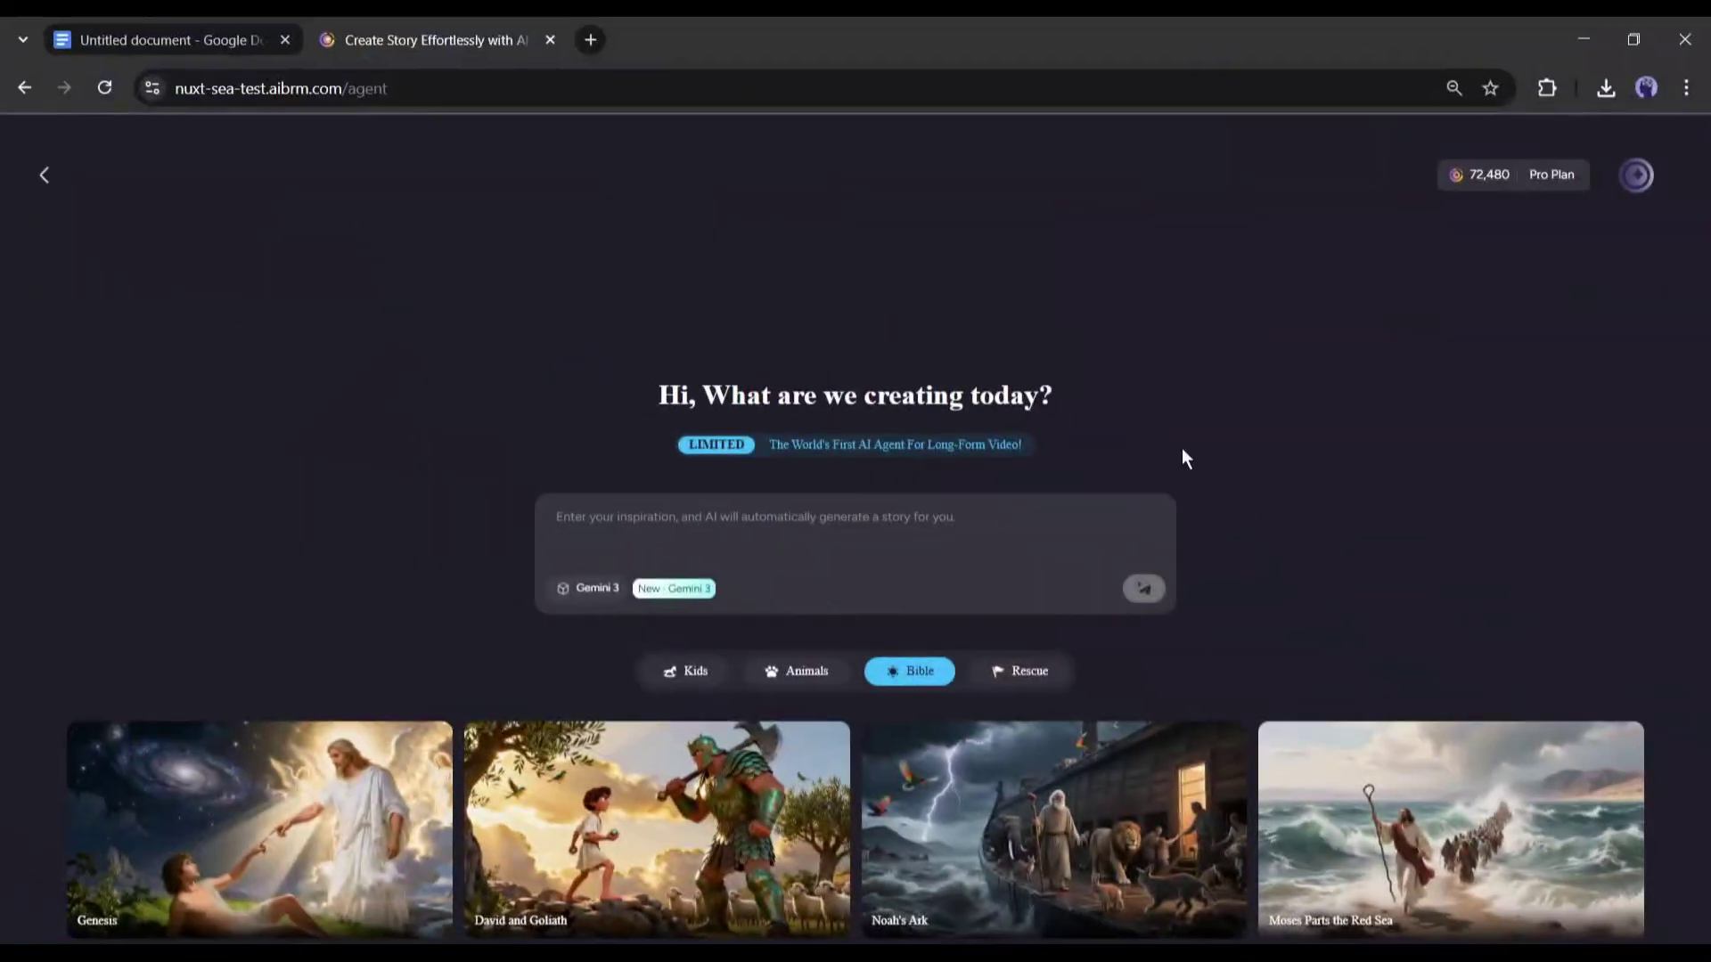
Leave the video agent page via the back arrow to reach the home dashboard.
{"action": "left_click", "coordinate": [41, 179]}
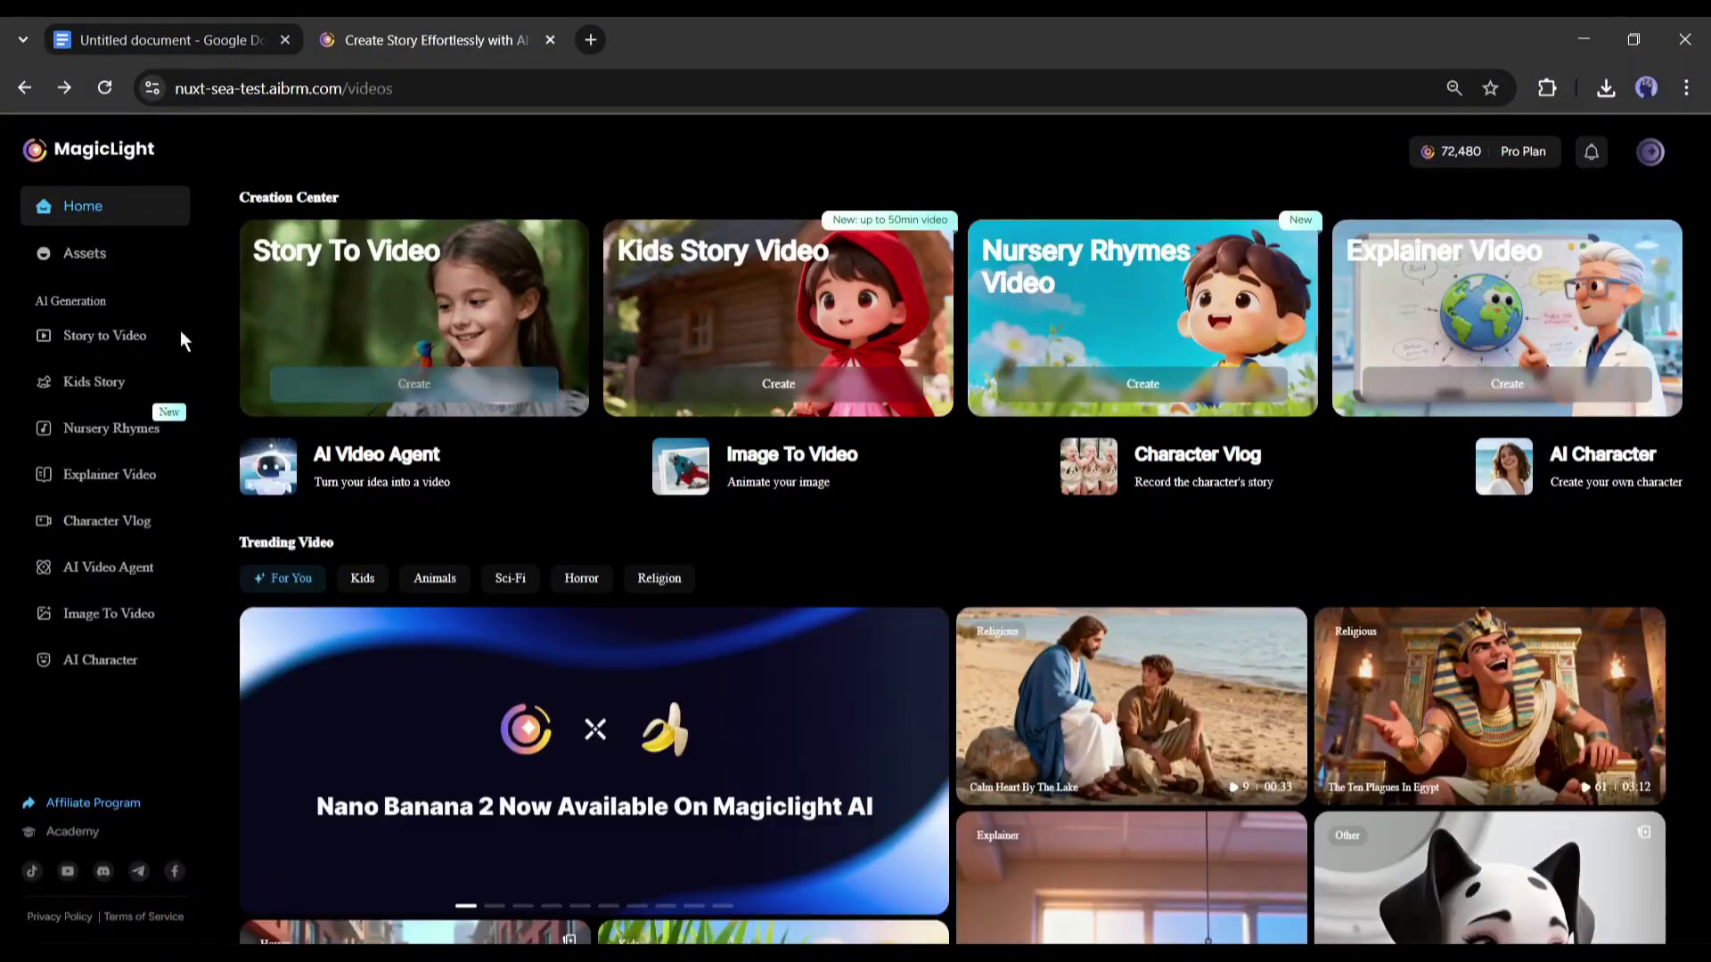
{"action": "scroll", "coordinate": [254, 468], "scroll_direction": "down", "scroll_amount": 5}
{"action": "scroll", "coordinate": [288, 641], "scroll_direction": "down", "scroll_amount": 5}
{"action": "scroll", "coordinate": [298, 723], "scroll_direction": "down", "scroll_amount": 3}
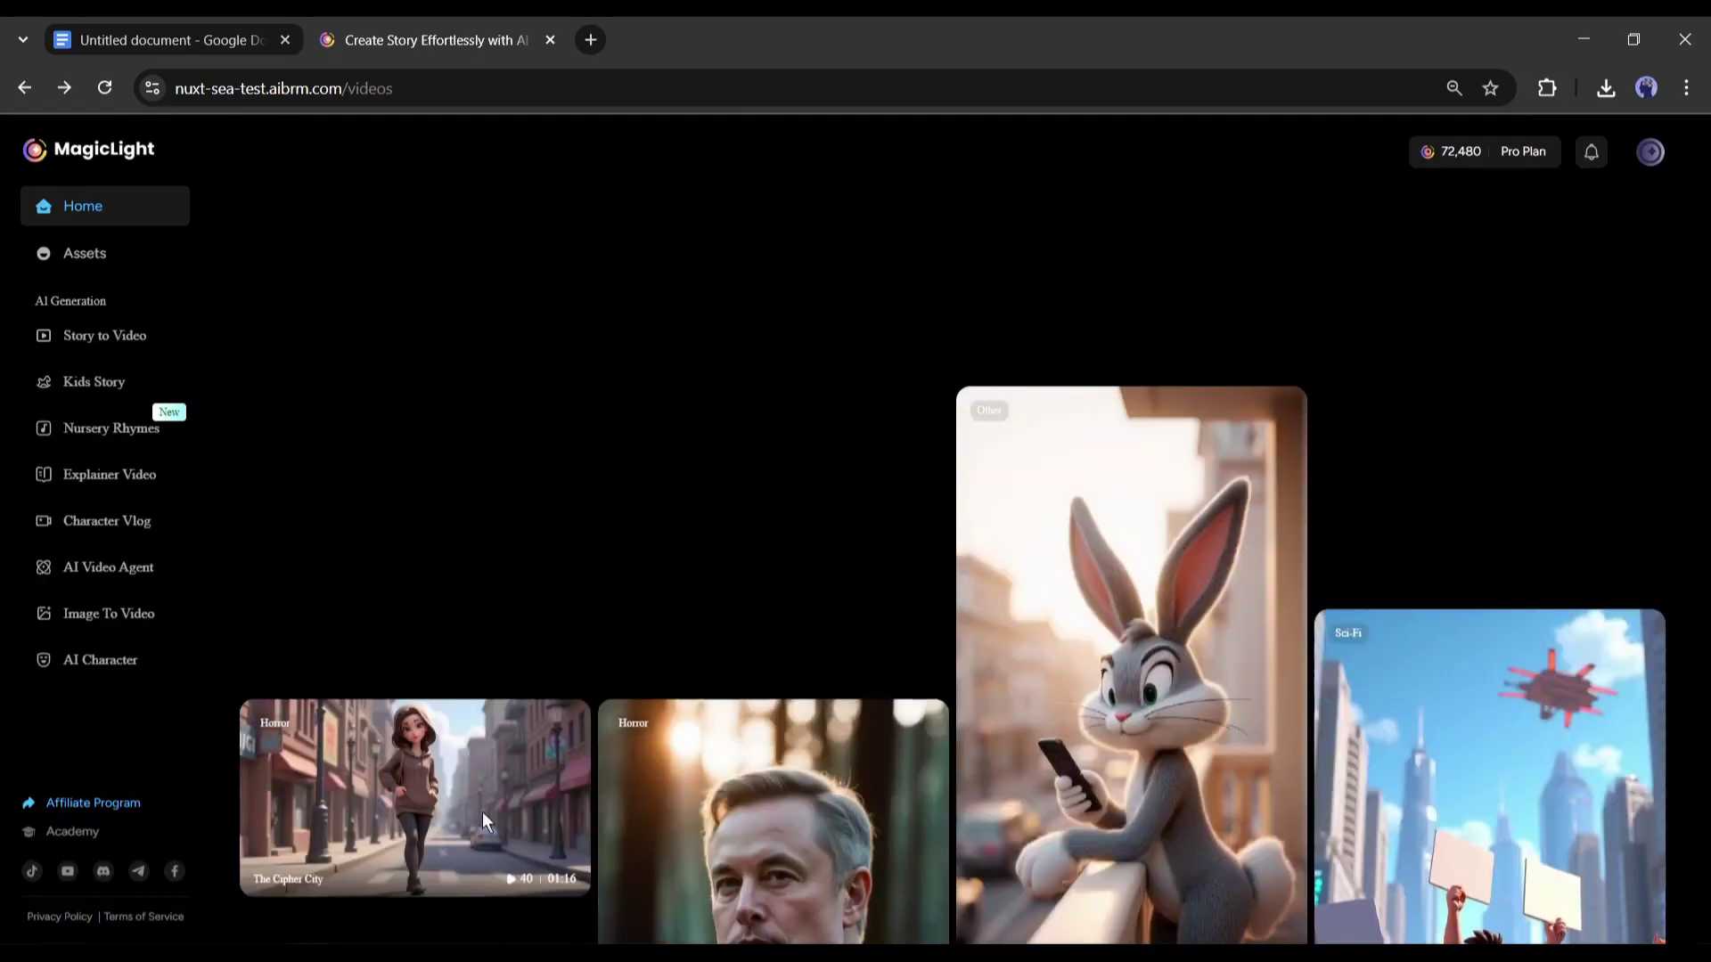